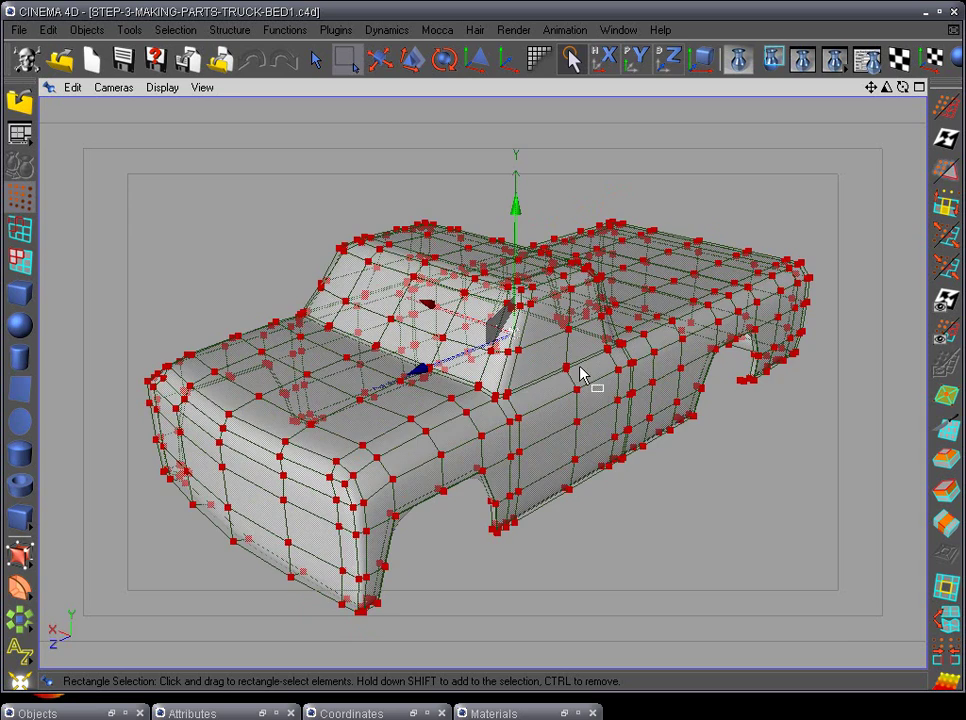
Rename the LEVEL-1 mesh inside the HyperNURBS Symmetry hierarchy as LEVEL-2.
left_click_drag(580, 373, 770, 395, "alt")
left_click_drag(638, 384, 295, 390, "alt")
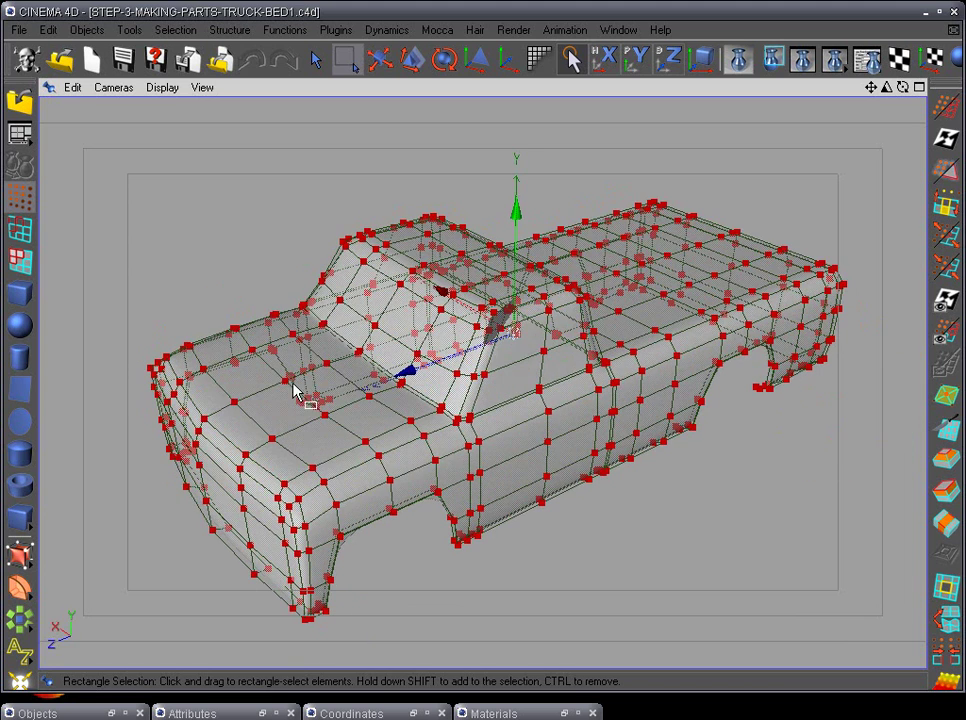
left_click(112, 714)
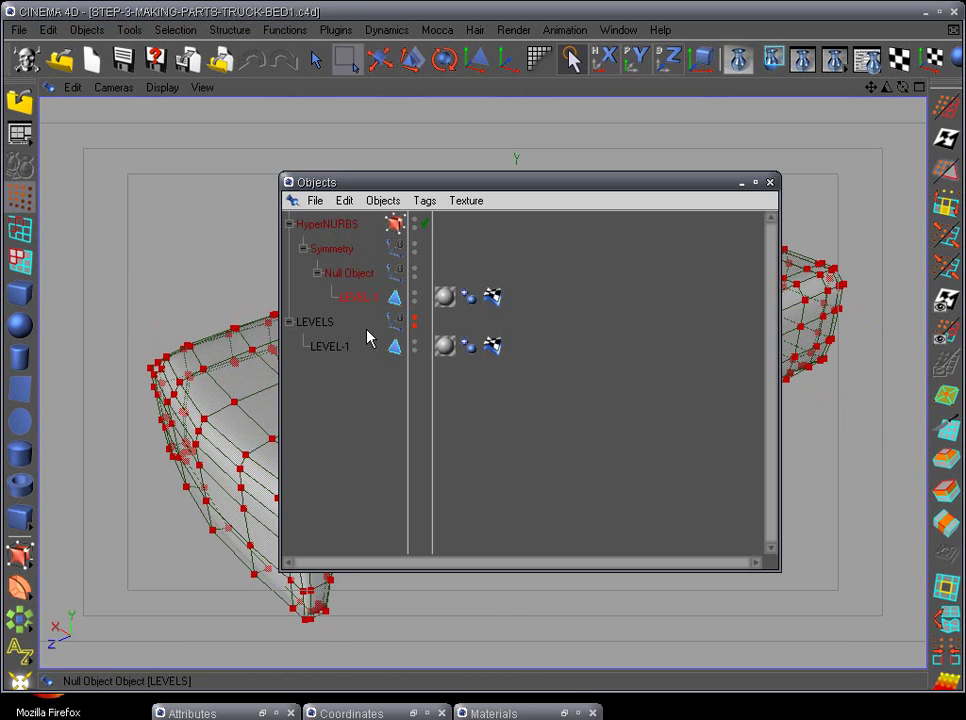
double_click(366, 298)
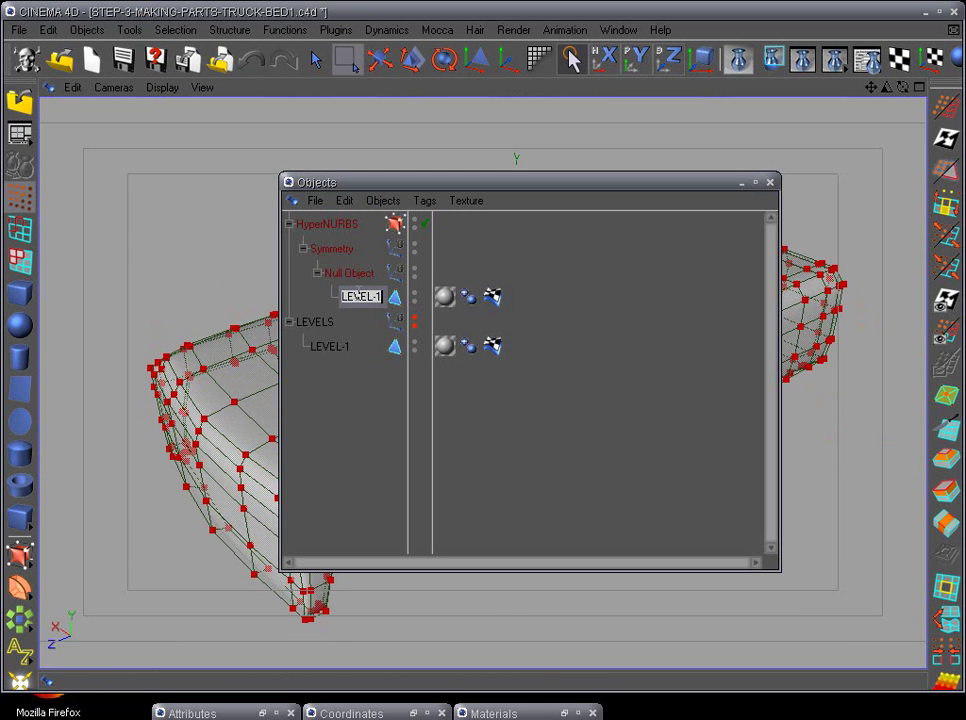
type("LEVEL-2")
key("Return")
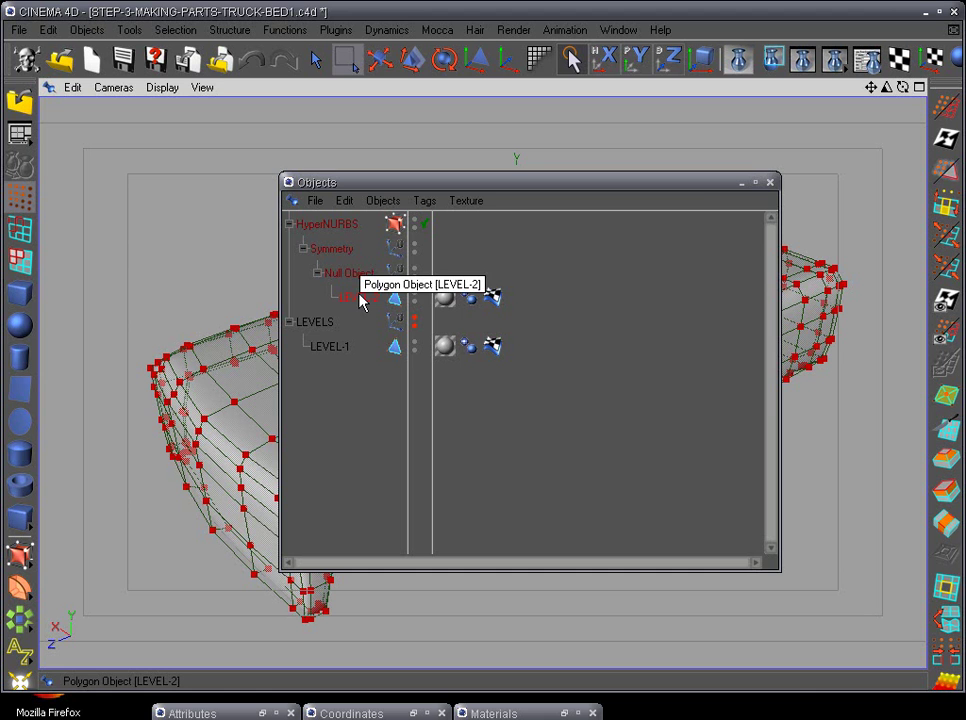
Duplicate the LEVEL-2 mesh and place the copy inside the LEVELS group above LEVEL-1.
key("ctrl+c")
key("ctrl+v")
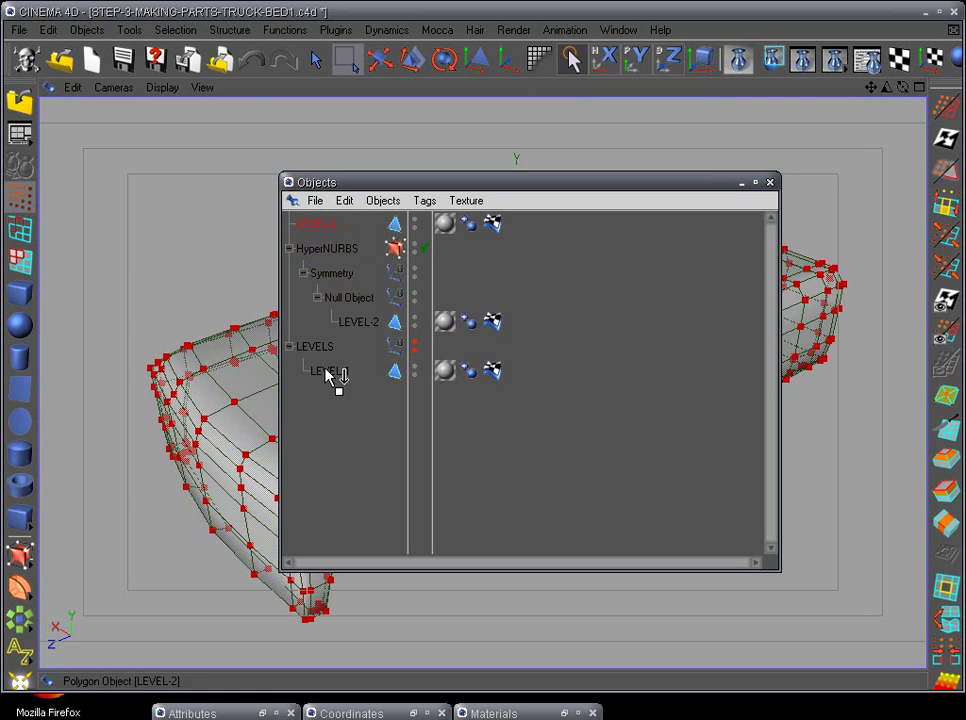
left_click_drag(326, 369, 321, 367)
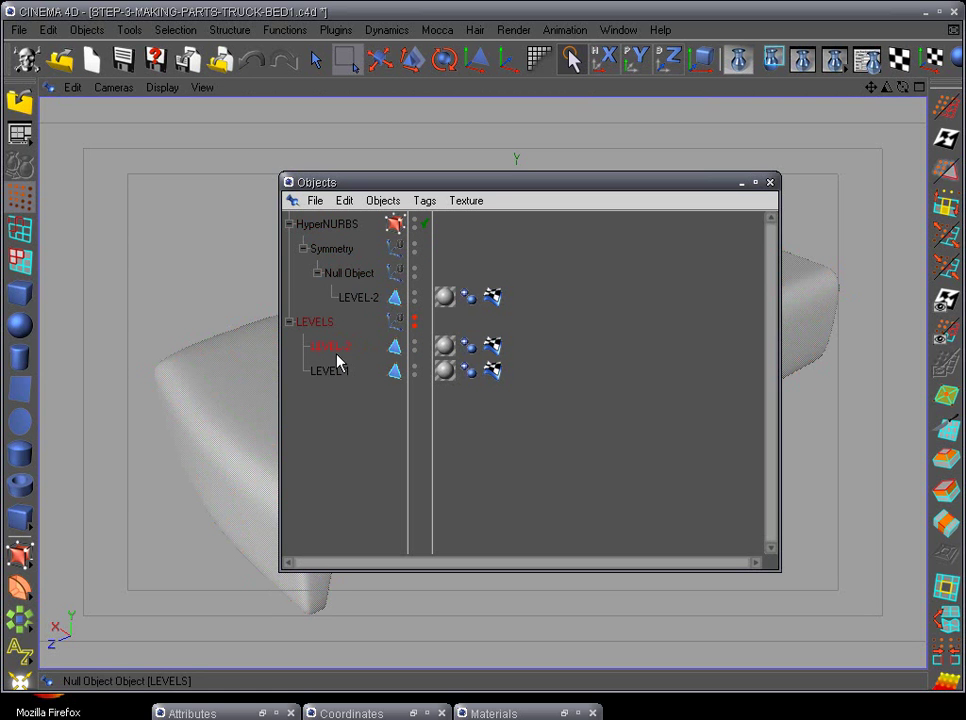
Rename the LEVEL-2 copy in the LEVELS group as PART-MAKER.
left_click(358, 298)
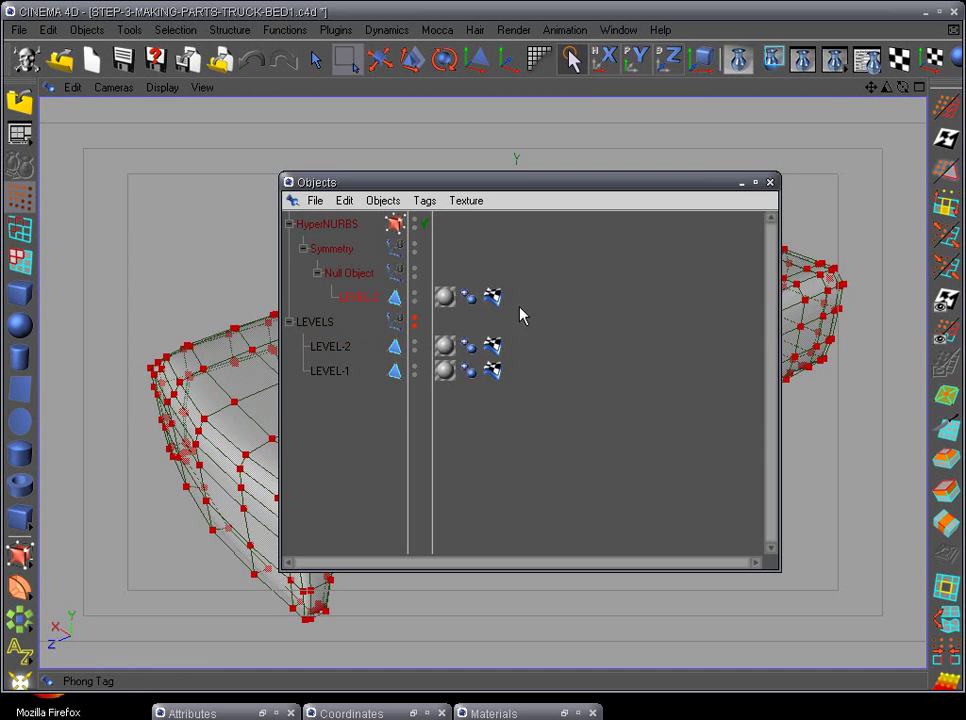
left_click(343, 357)
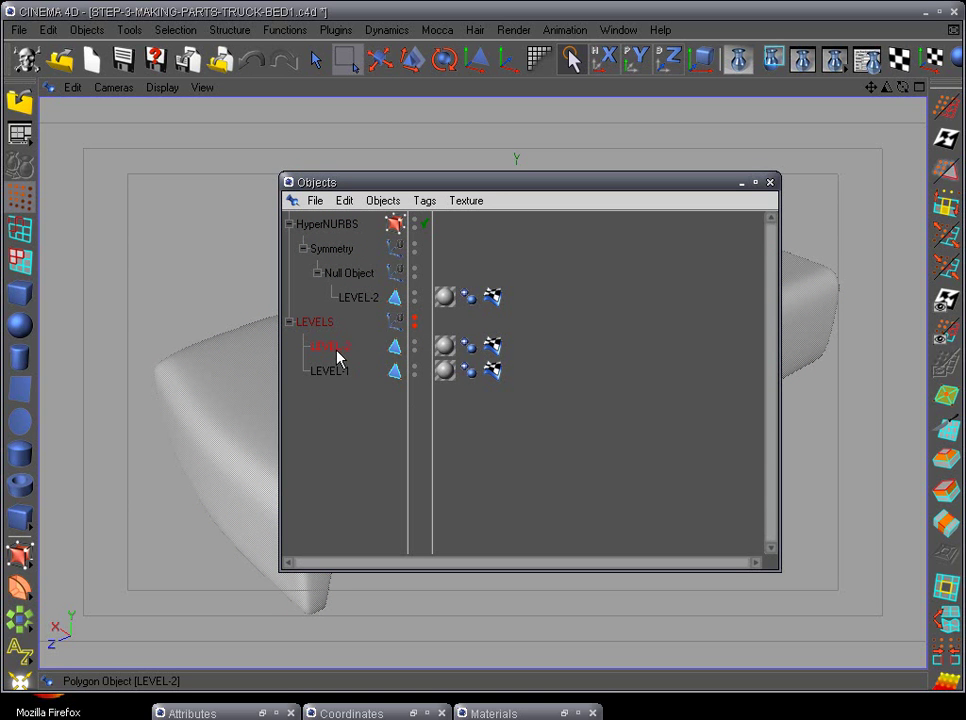
double_click(337, 348)
type("PART-MAKER")
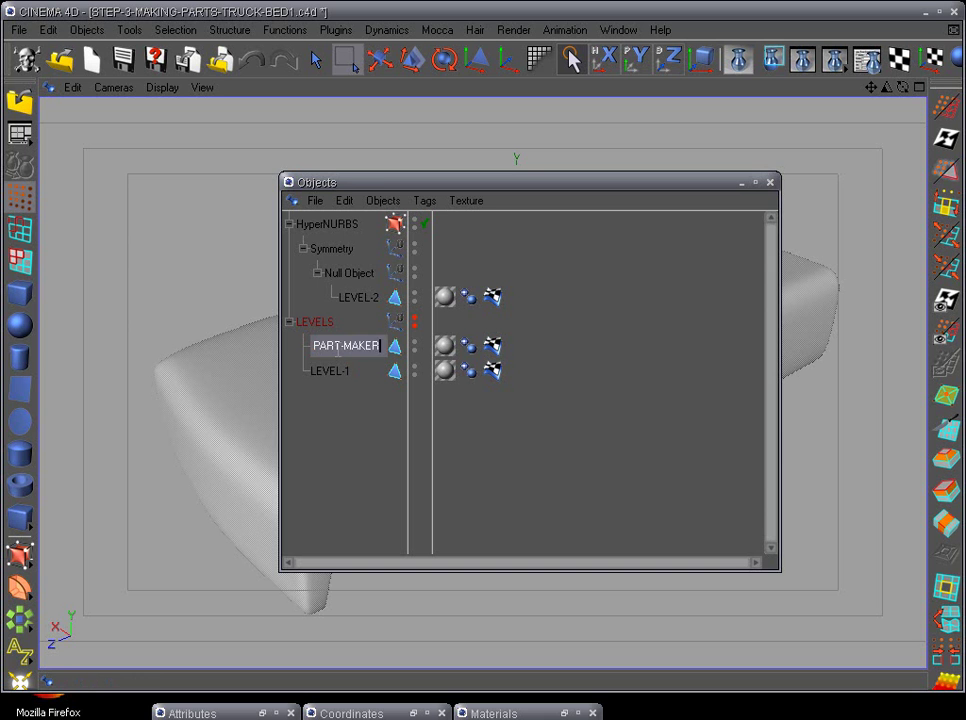
key("Return")
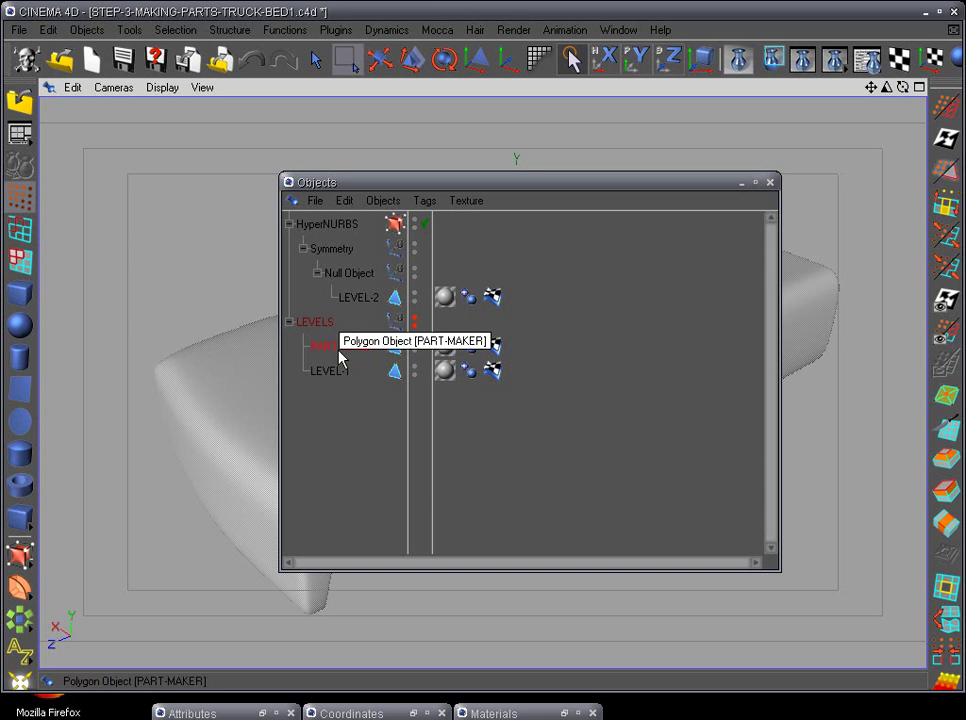
Rename the LEVEL-2 mesh under the Symmetry's Null Object as TRUCK-BED and put the object list away.
left_click(355, 299)
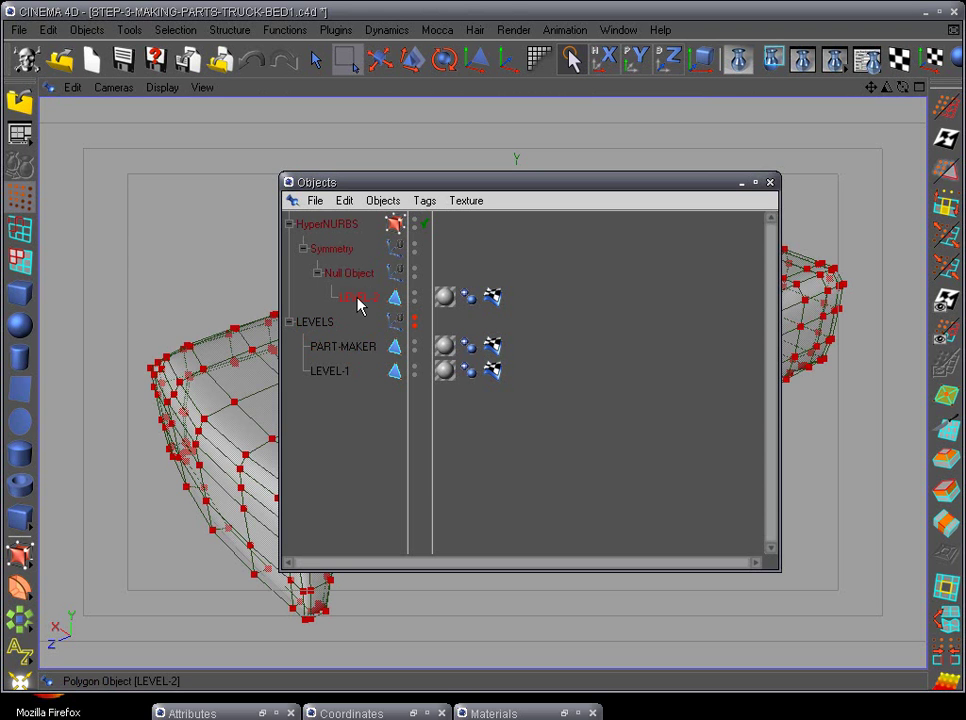
double_click(358, 298)
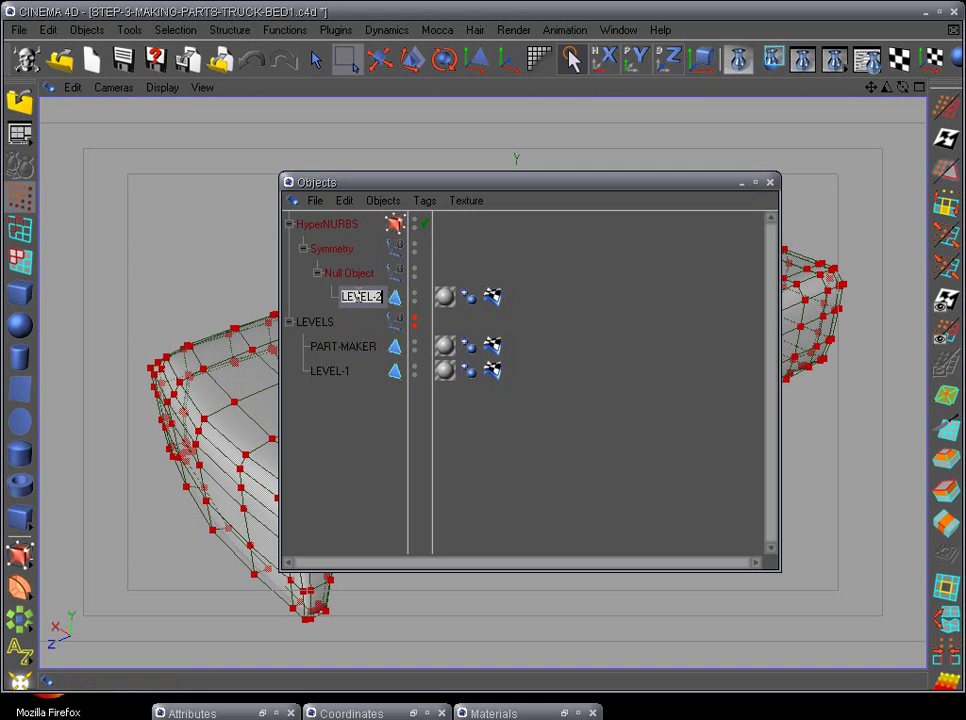
type("TRU")
type("CK-BED")
key("Return")
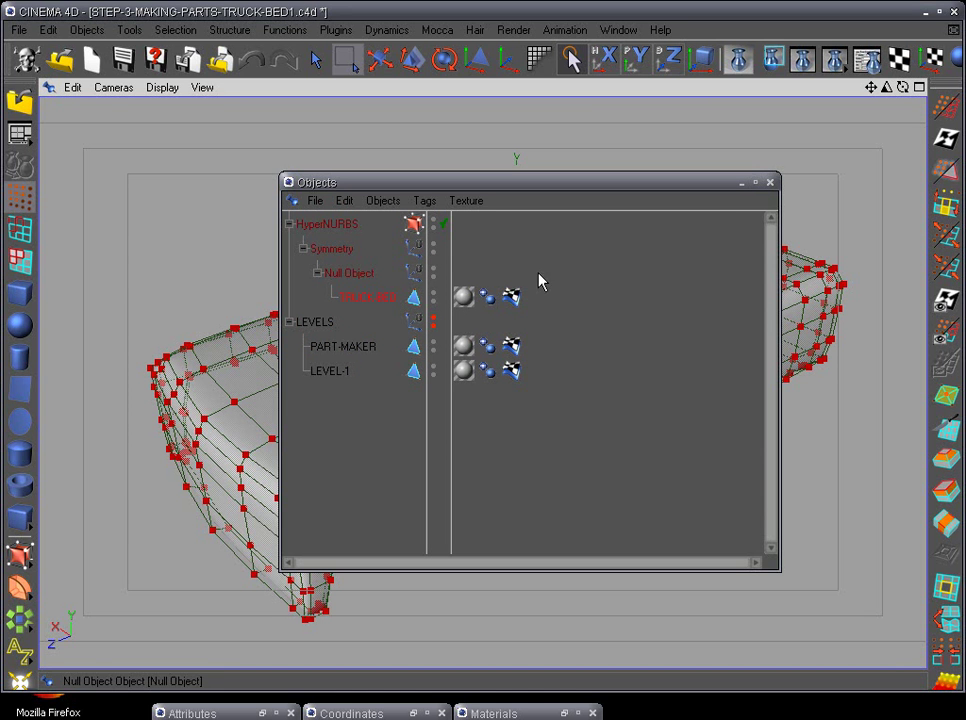
left_click(741, 183)
In the side view, delete all TRUCK-BED points of the front end, from the grille to the front of the door.
left_click_drag(591, 395, 601, 337, "alt")
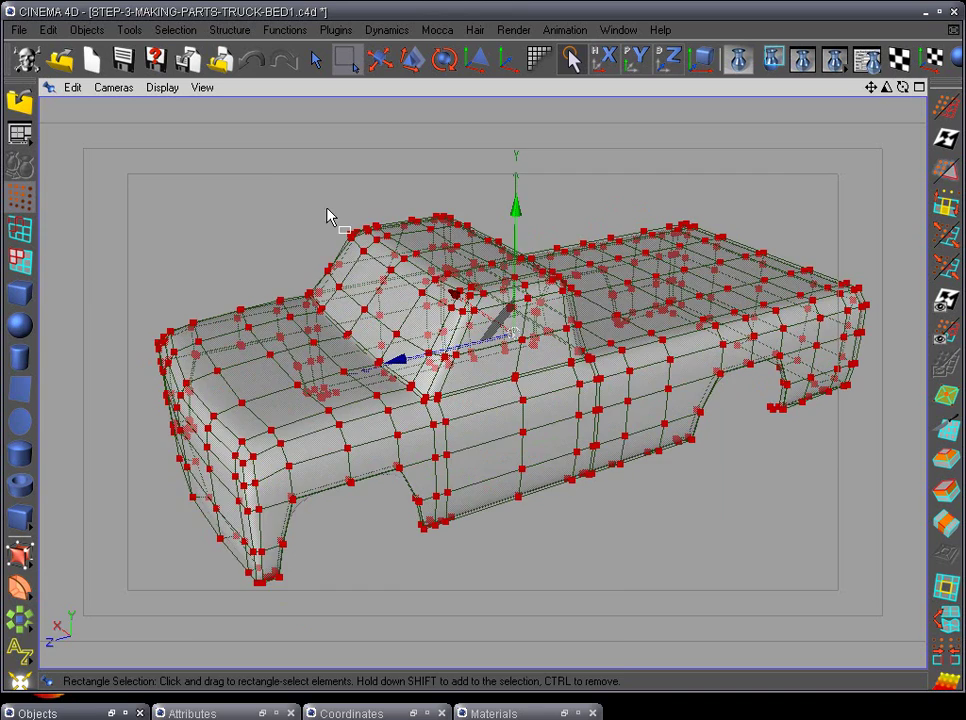
left_click_drag(231, 148, 248, 142, "alt")
left_click_drag(180, 165, 370, 257, "alt")
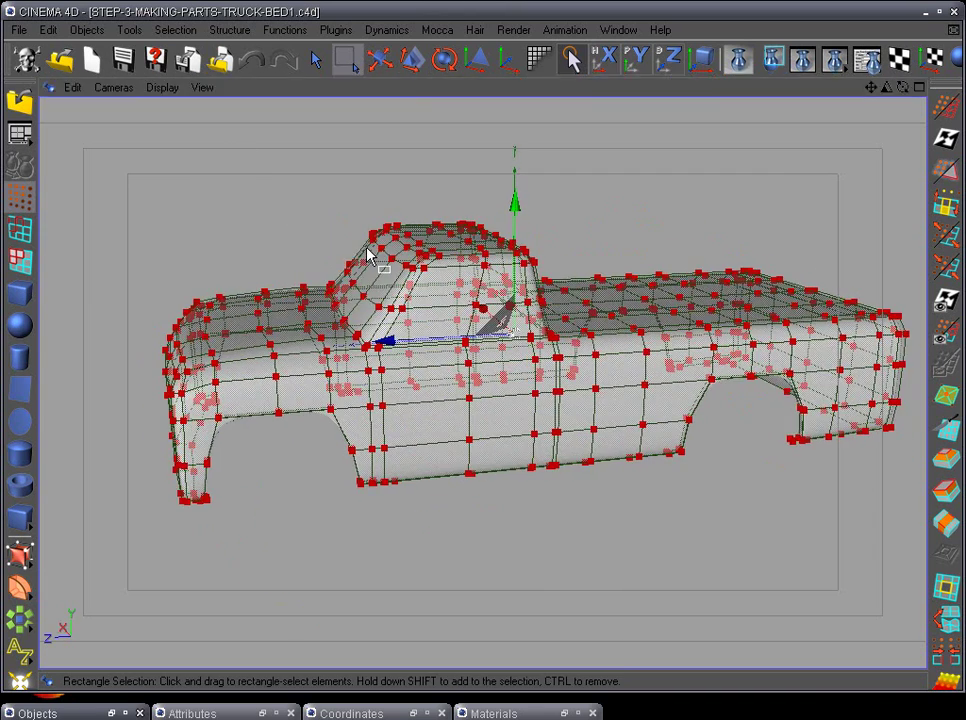
key("F3")
scroll(468, 337, "down", 2)
scroll(430, 355, "up", 5)
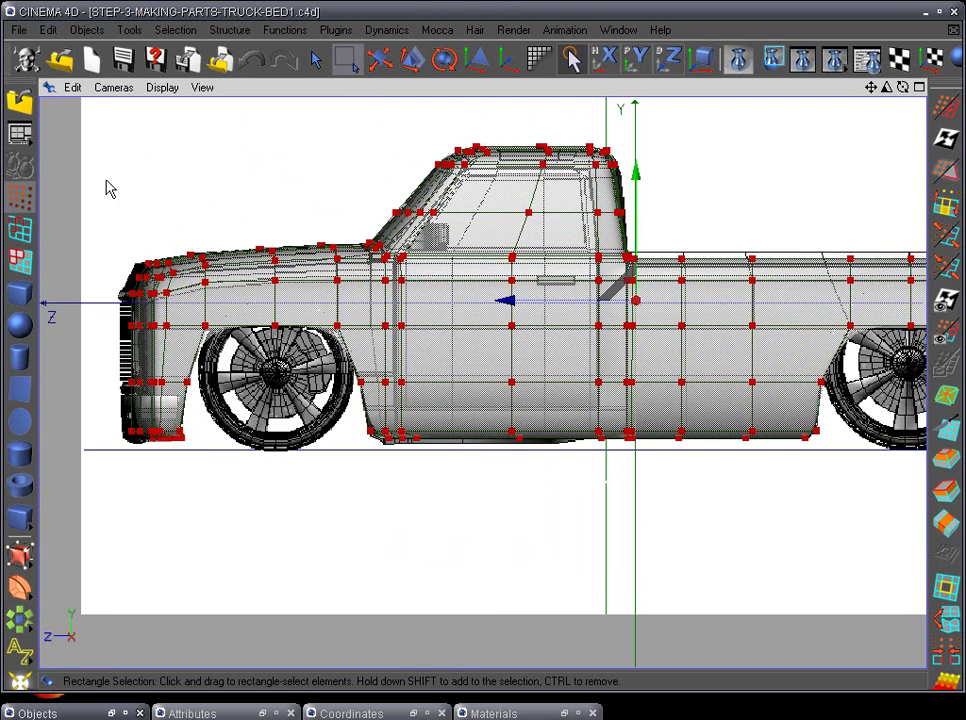
left_click_drag(94, 181, 448, 529)
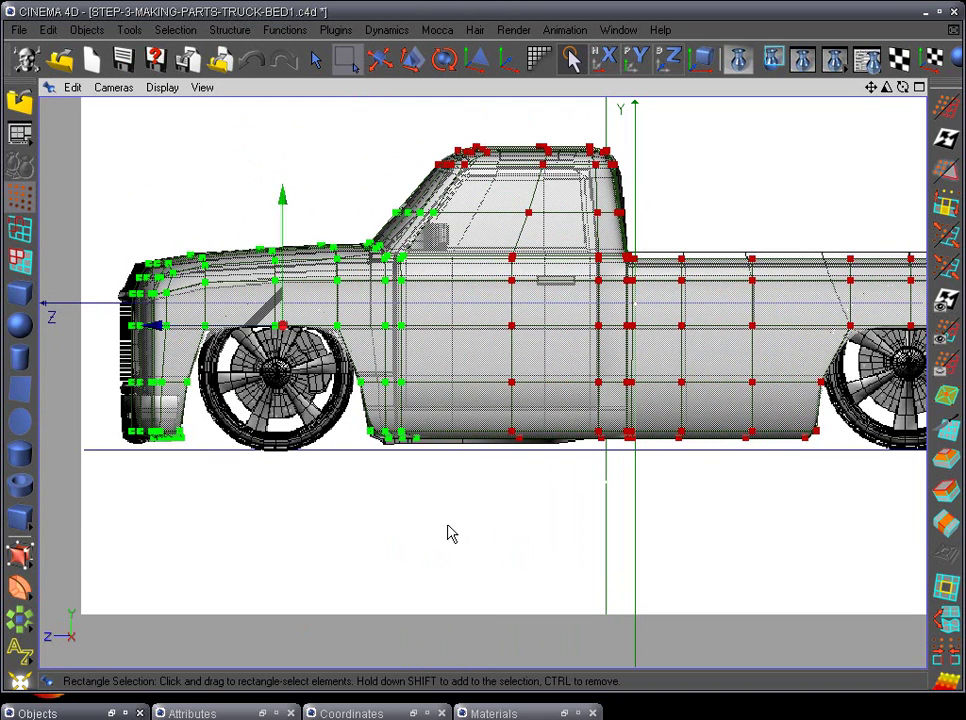
key("Delete")
Delete the remaining cab roof, window and rear pillar points above the bed's top line.
left_click_drag(371, 143, 565, 244)
key("Delete")
left_click_drag(529, 106, 640, 238)
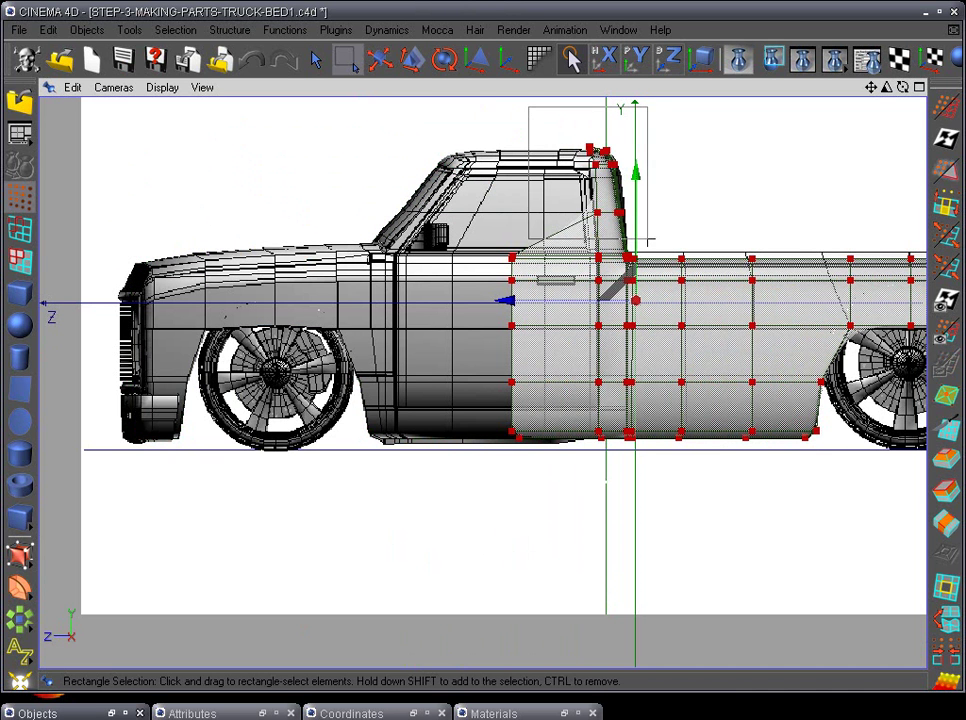
key("Delete")
Delete the remaining lower door and cab points, including the column of points at the seam just ahead of the bed.
left_click_drag(478, 203, 619, 522)
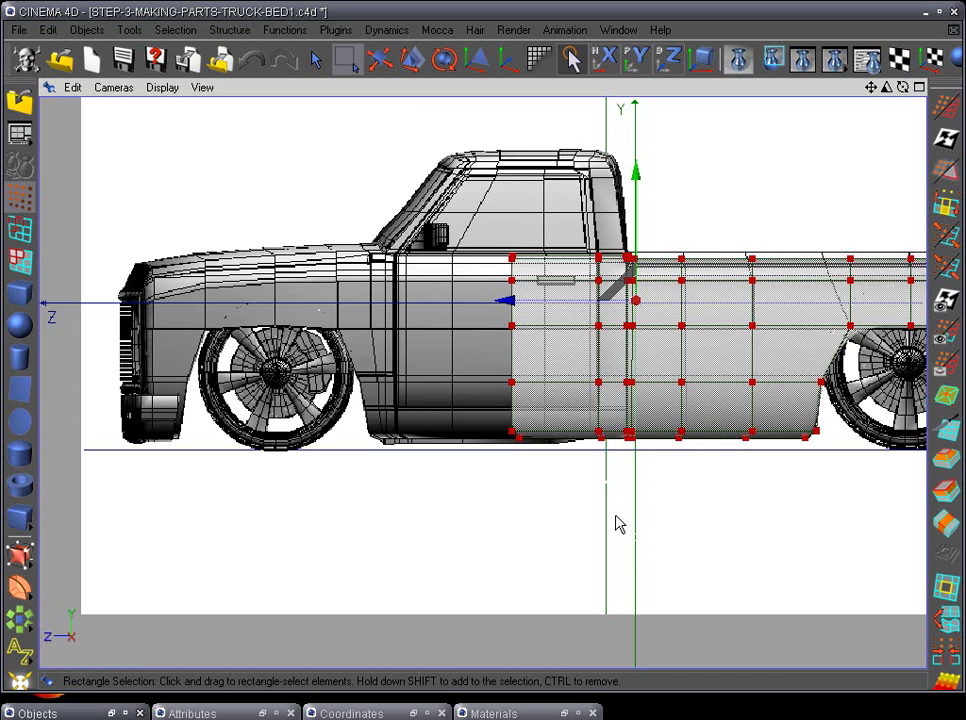
key("Delete")
middle_click_drag(711, 424, 500, 431, "alt")
scroll(483, 388, "up", 5)
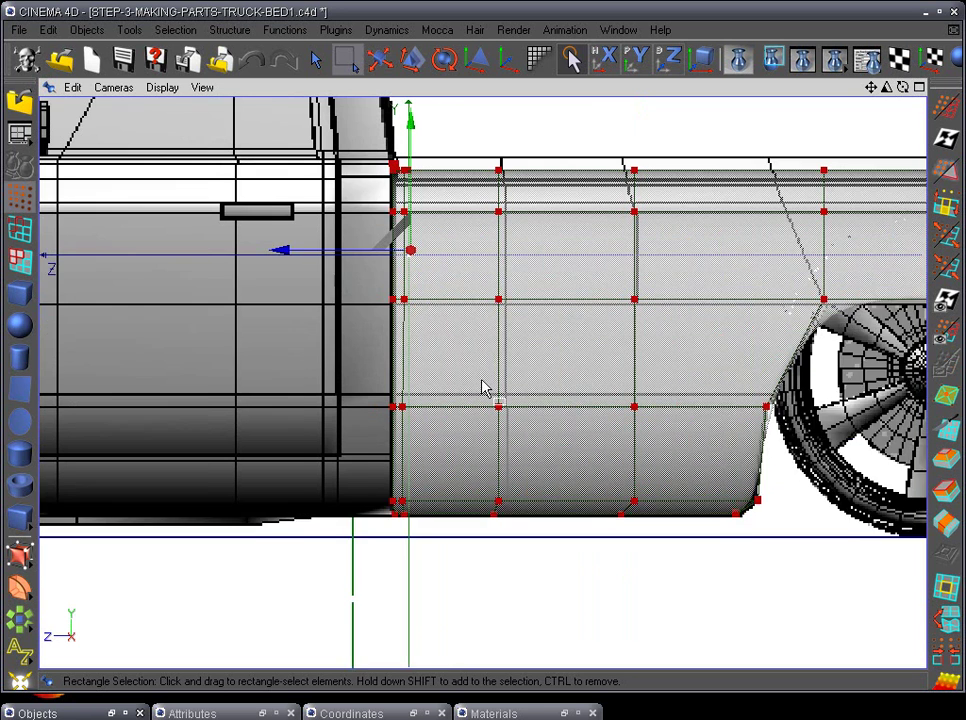
middle_click_drag(483, 388, 520, 425, "alt")
left_click_drag(350, 163, 435, 618)
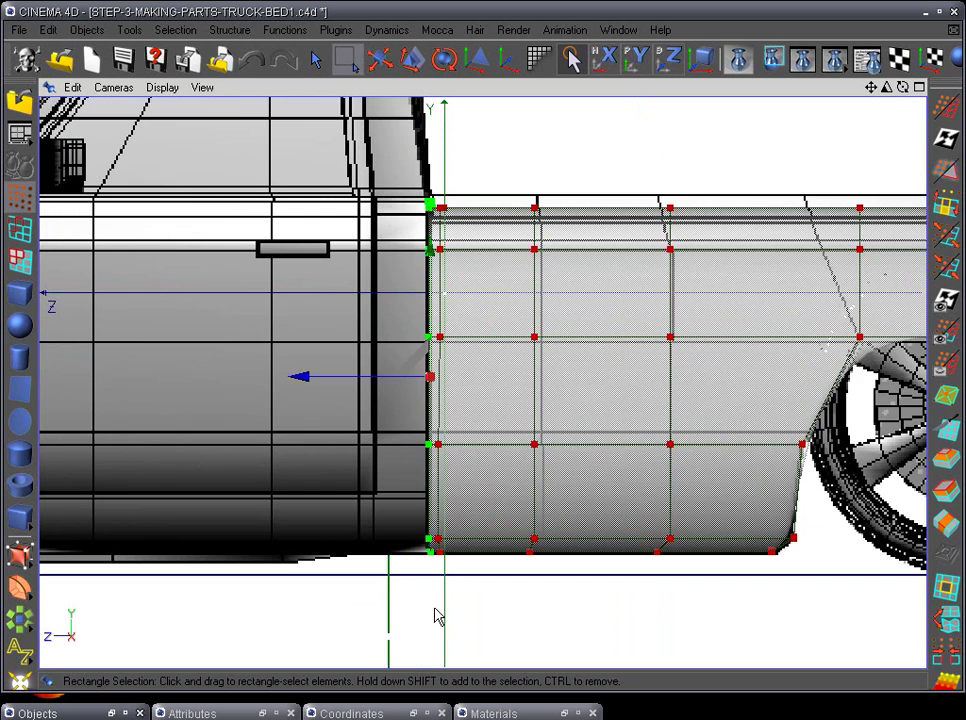
key("Delete")
Examine the isolated truck bed in perspective, checking its sides, top surface and tailgate from the rear.
key("F1")
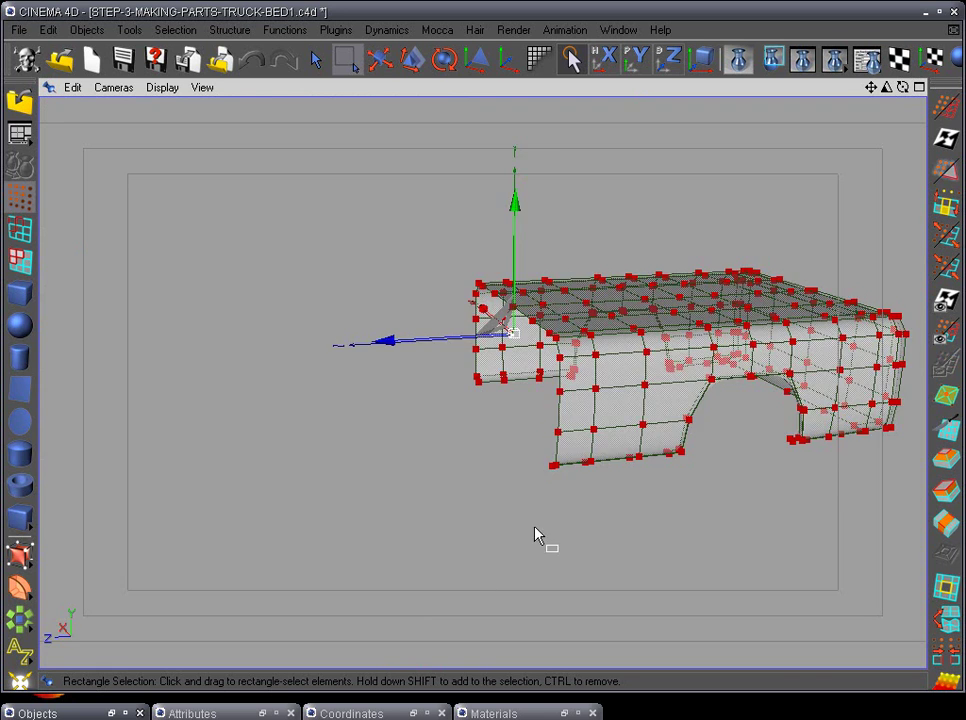
left_click_drag(535, 527, 507, 548, "alt")
right_click_drag(507, 548, 664, 518, "alt")
left_click_drag(664, 518, 444, 414, "alt")
left_click_drag(605, 520, 432, 409, "alt")
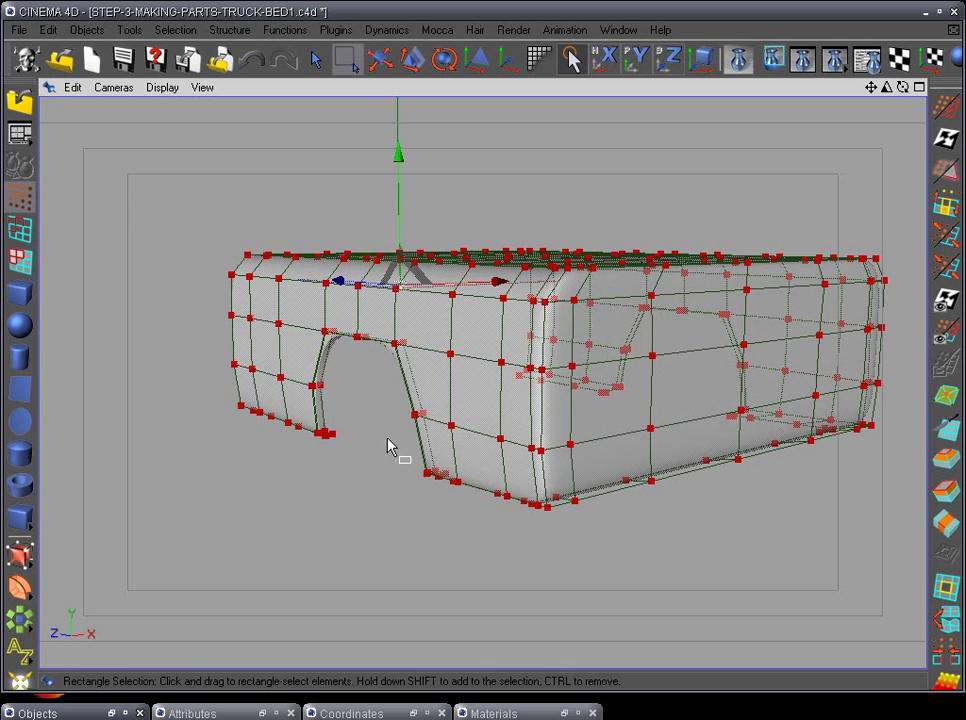
left_click_drag(212, 425, 610, 505, "alt")
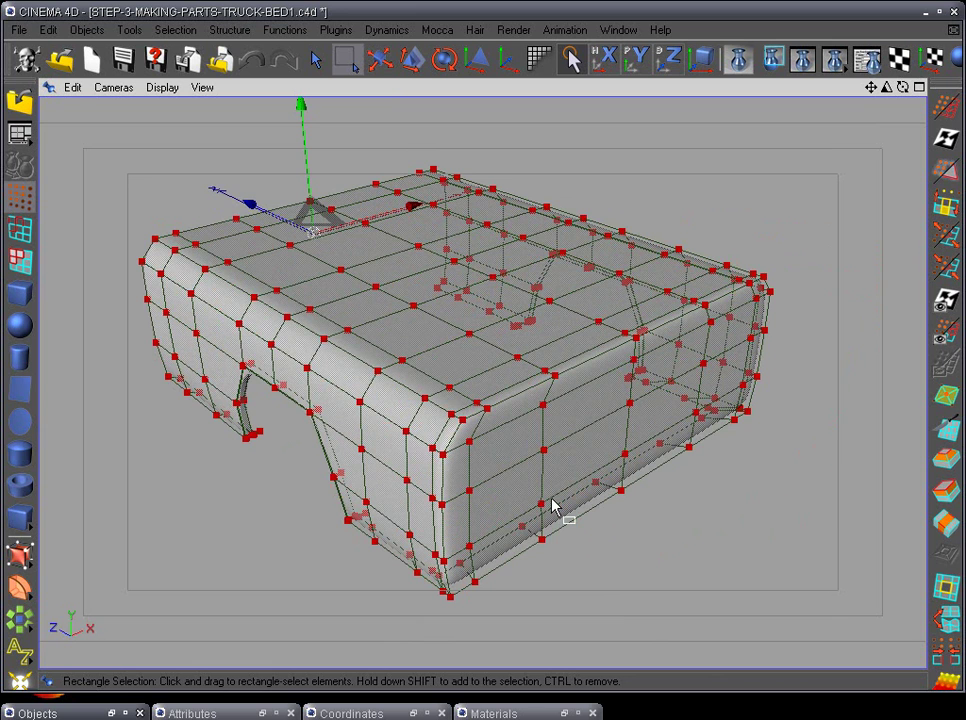
left_click_drag(553, 506, 463, 403, "alt")
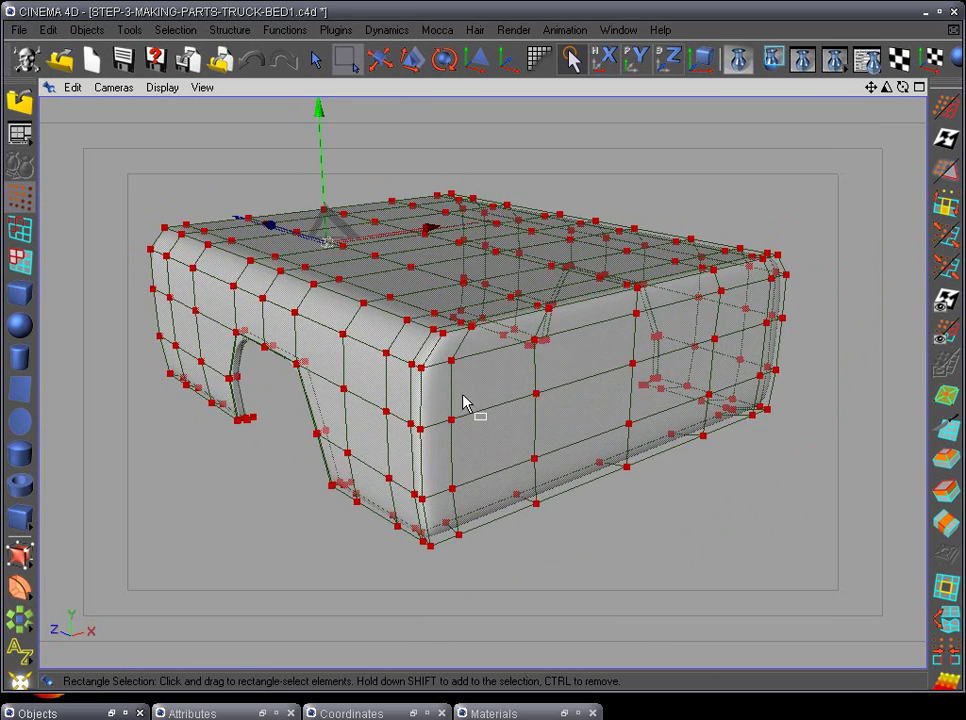
left_click_drag(418, 533, 454, 507, "alt")
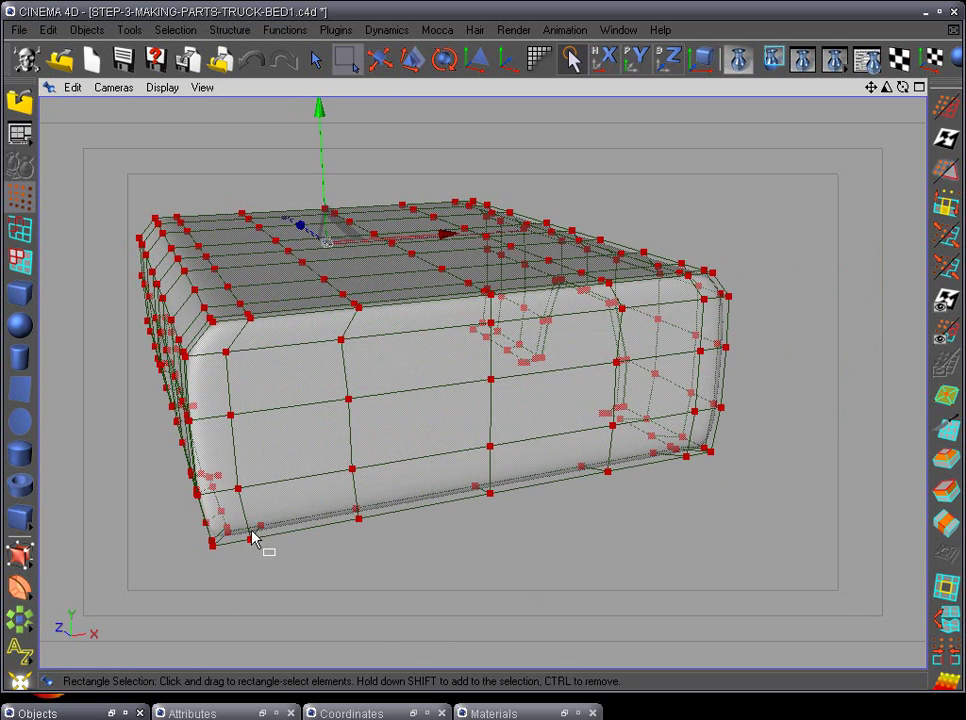
left_click_drag(259, 457, 265, 533, "alt")
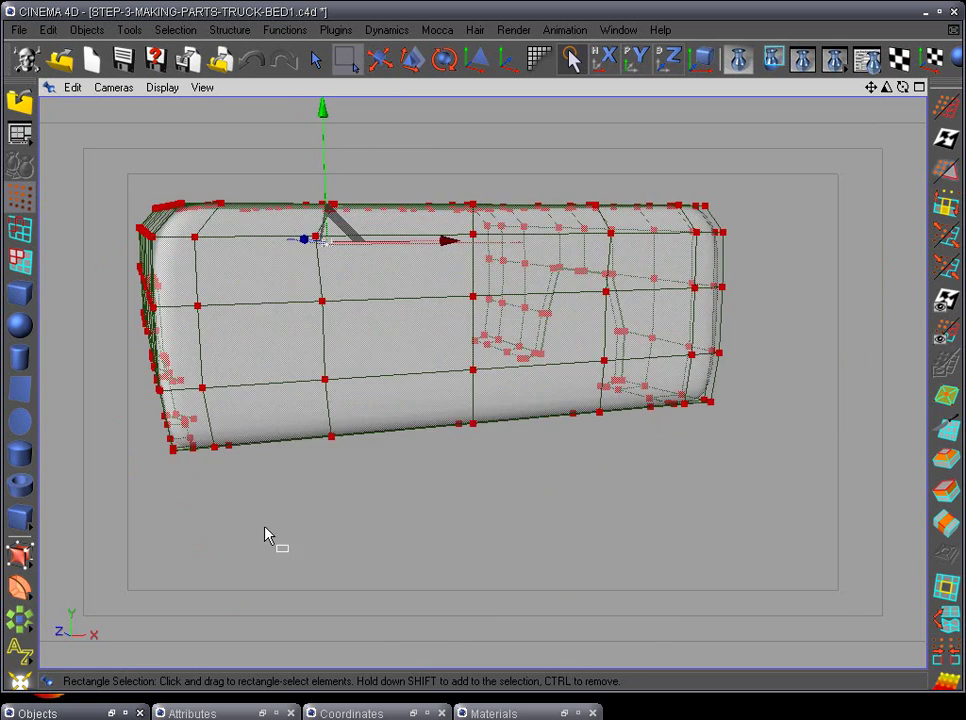
left_click_drag(306, 410, 278, 383, "alt")
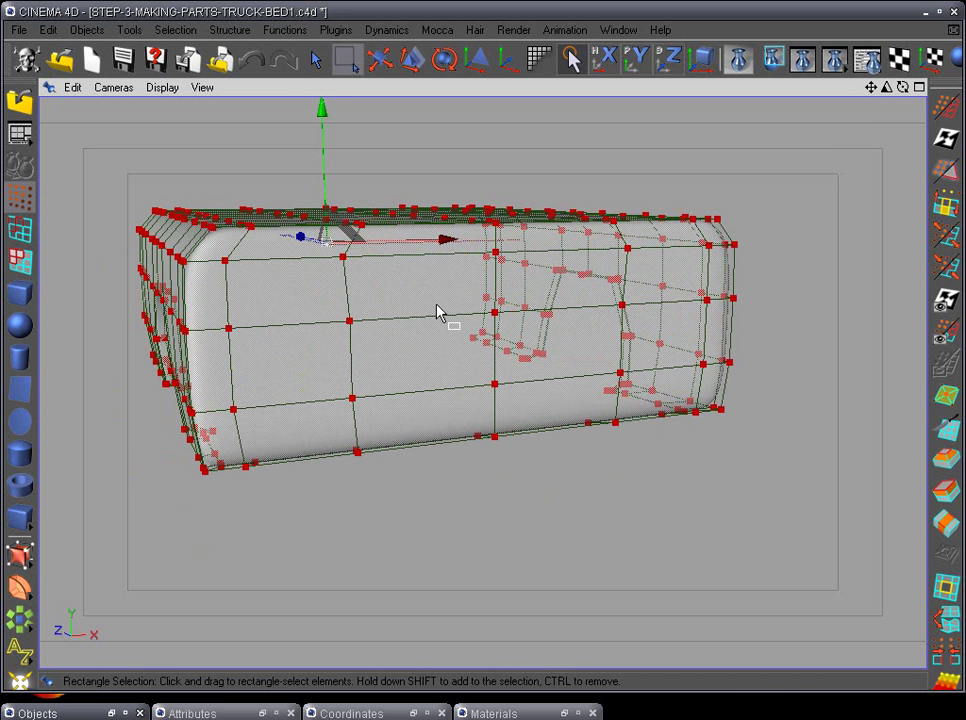
left_click_drag(341, 376, 423, 346, "alt")
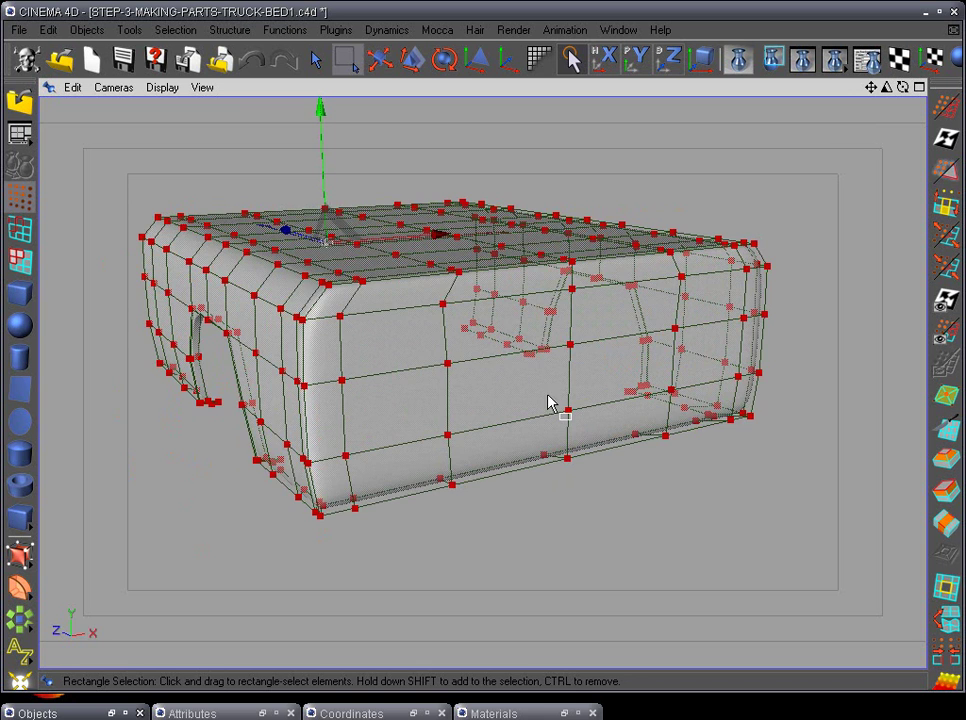
left_click_drag(492, 442, 483, 385, "alt")
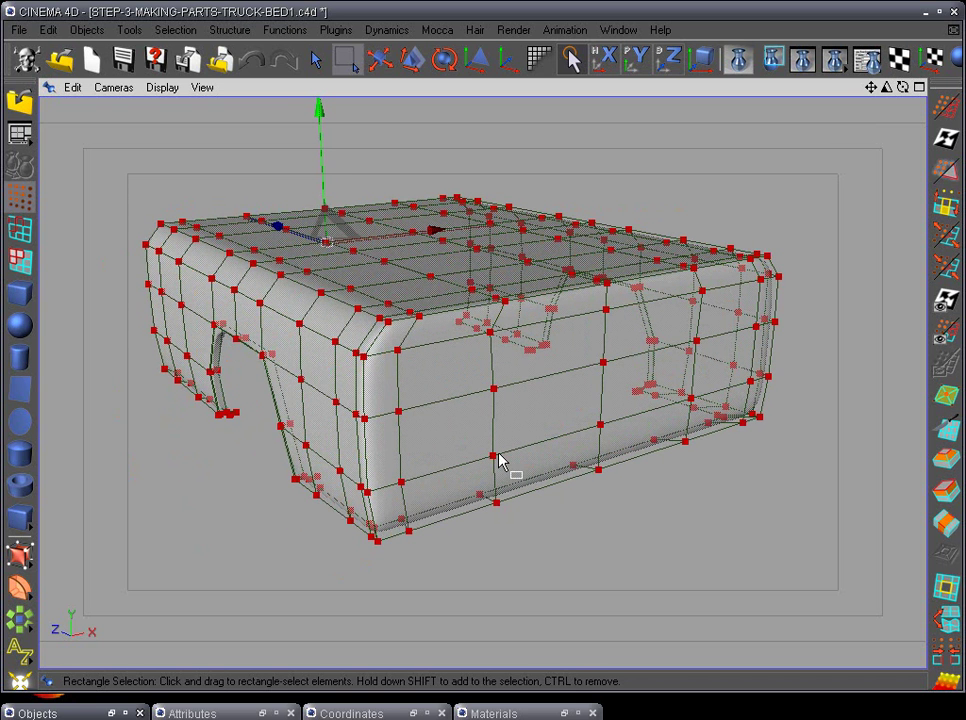
Frame the whole truck in the back view and open that viewport's background image settings.
key("F4")
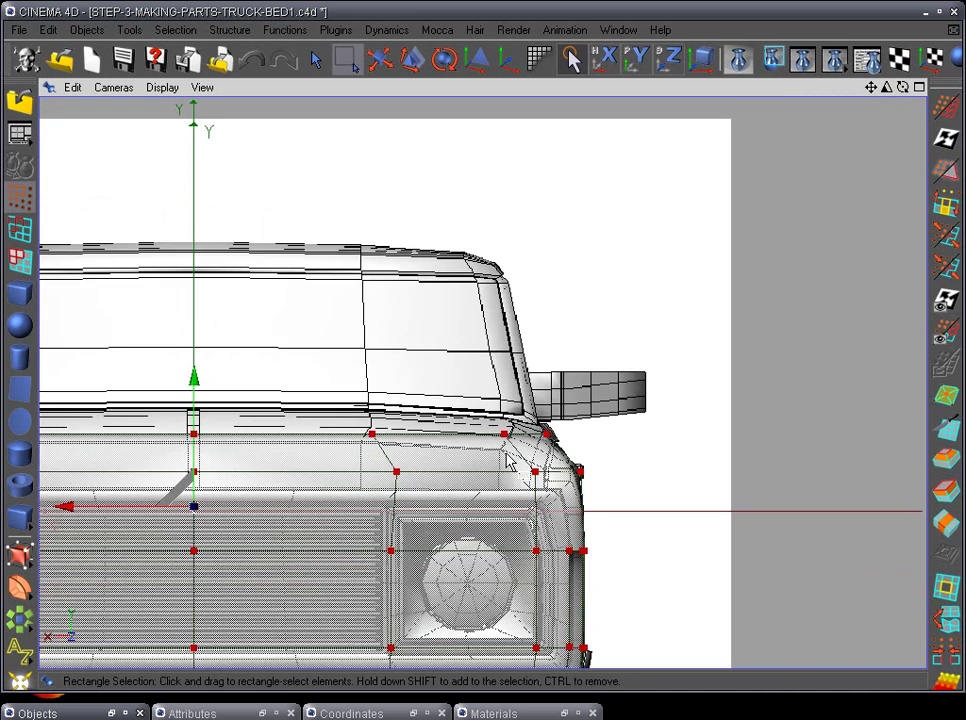
middle_click_drag(340, 320, 532, 281, "alt")
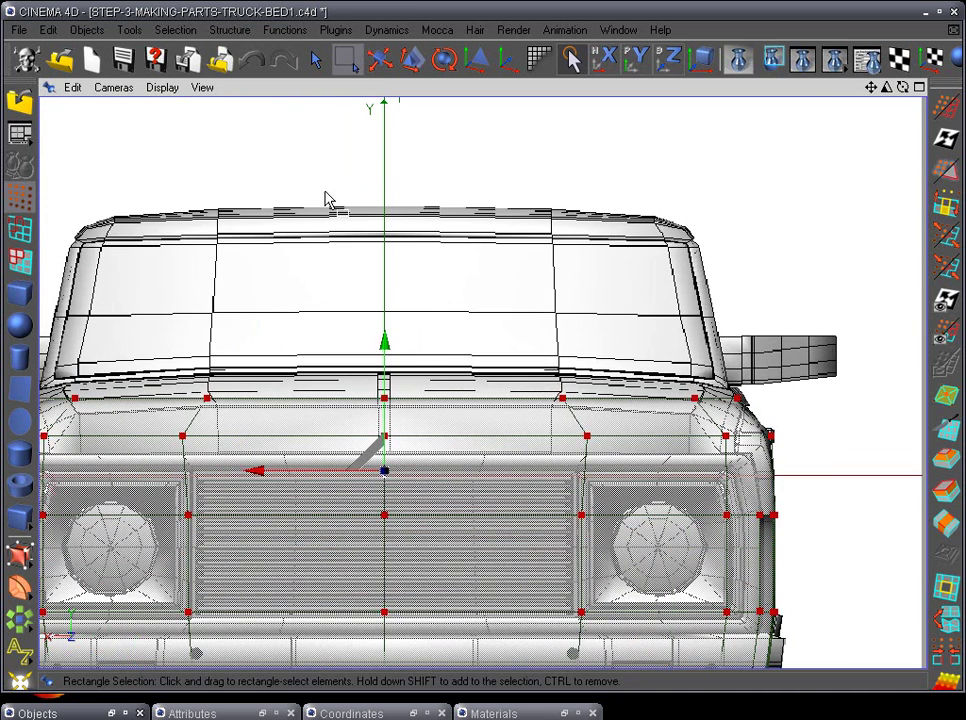
left_click(121, 89)
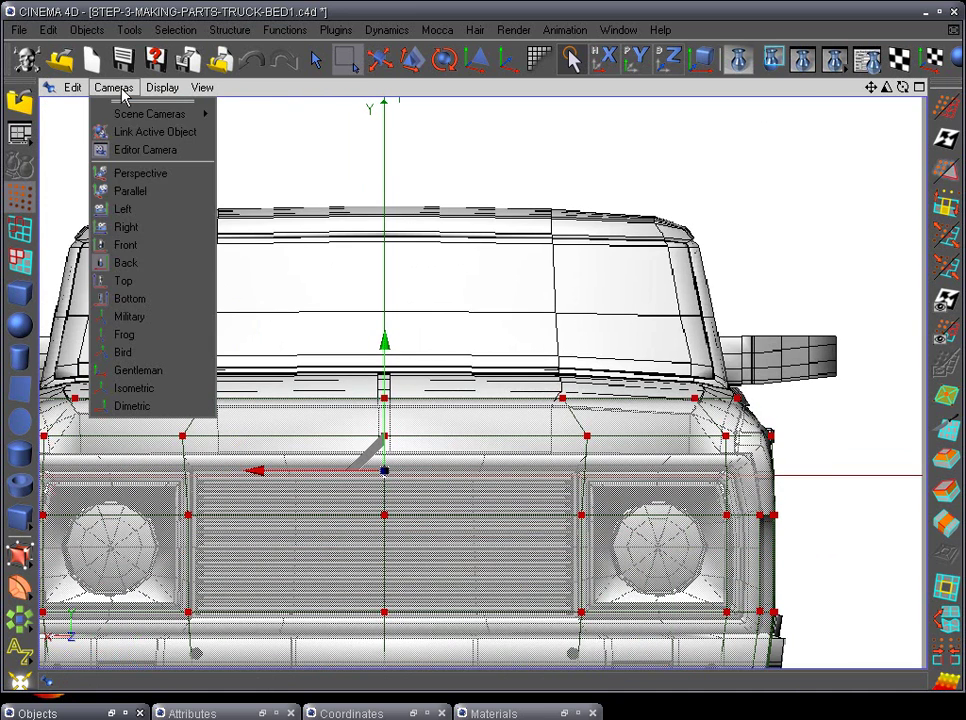
left_click(152, 262)
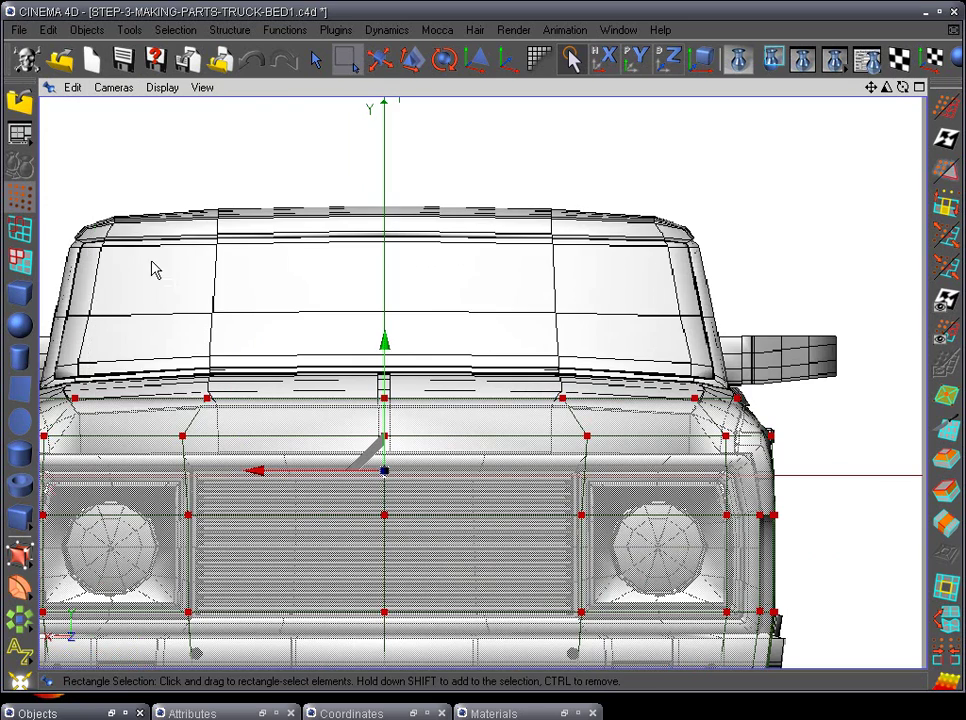
middle_click_drag(267, 350, 399, 259, "alt")
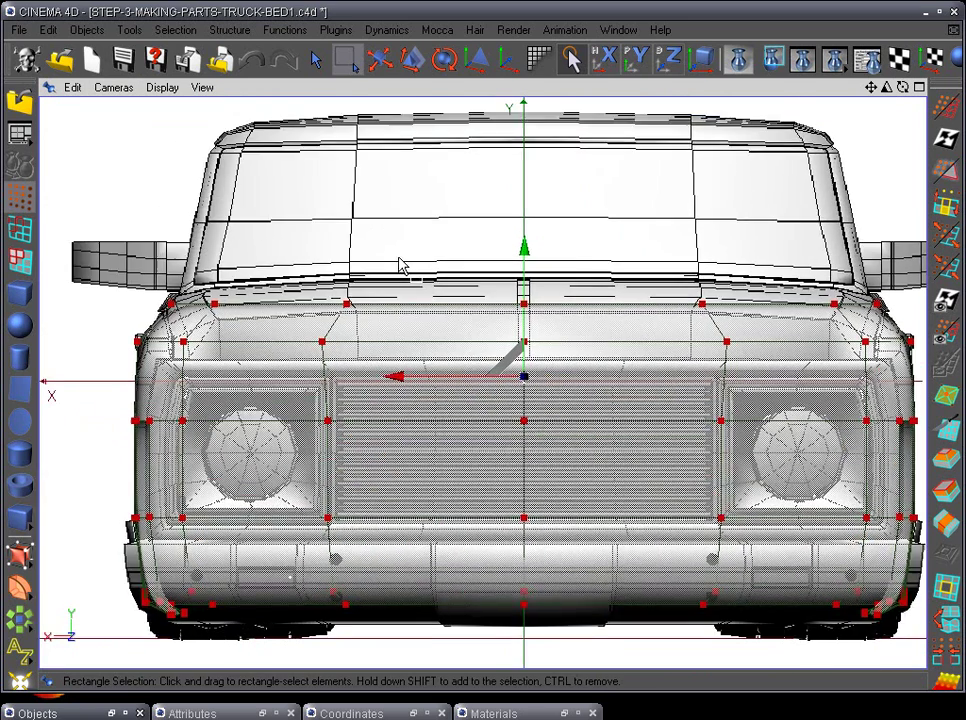
scroll(391, 271, "down", 2)
middle_click_drag(520, 396, 491, 393, "alt")
scroll(492, 385, "down", 1)
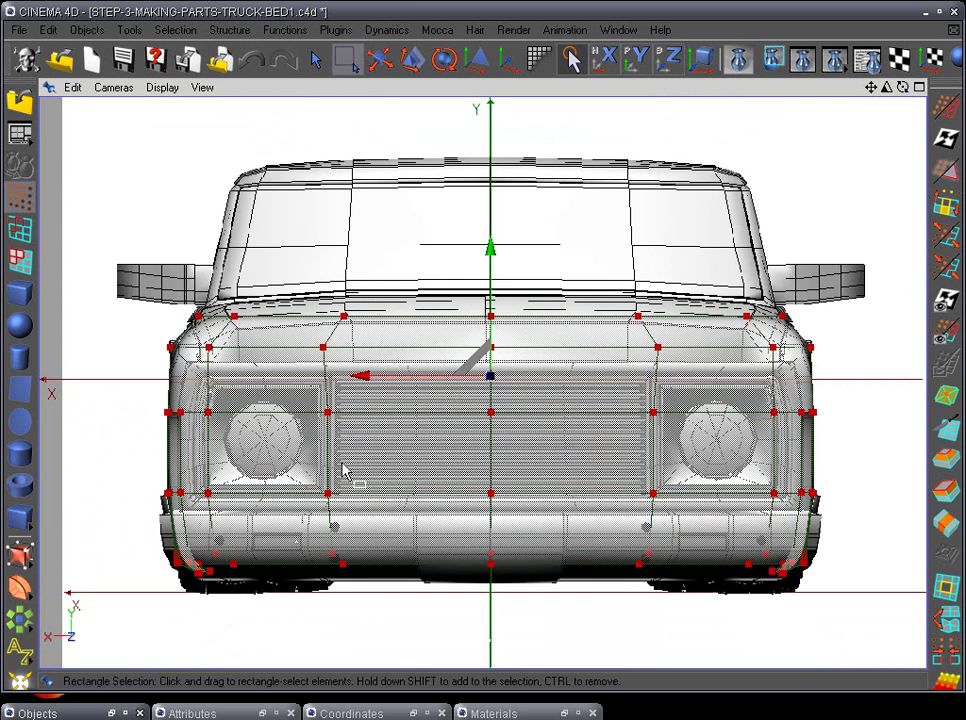
left_click(73, 88)
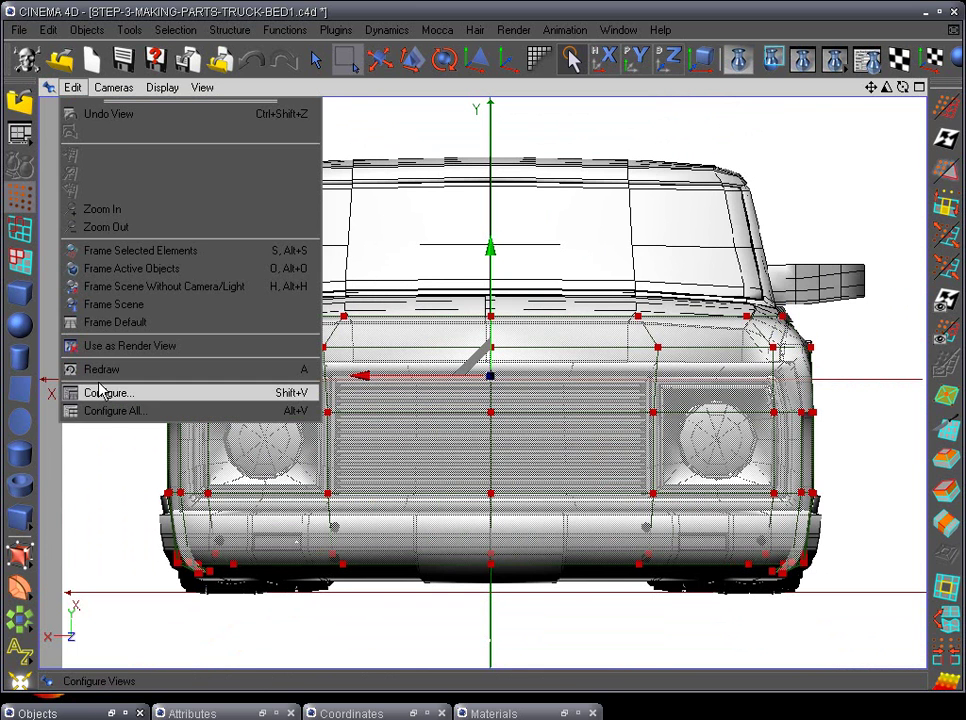
left_click(106, 418)
left_click(98, 471)
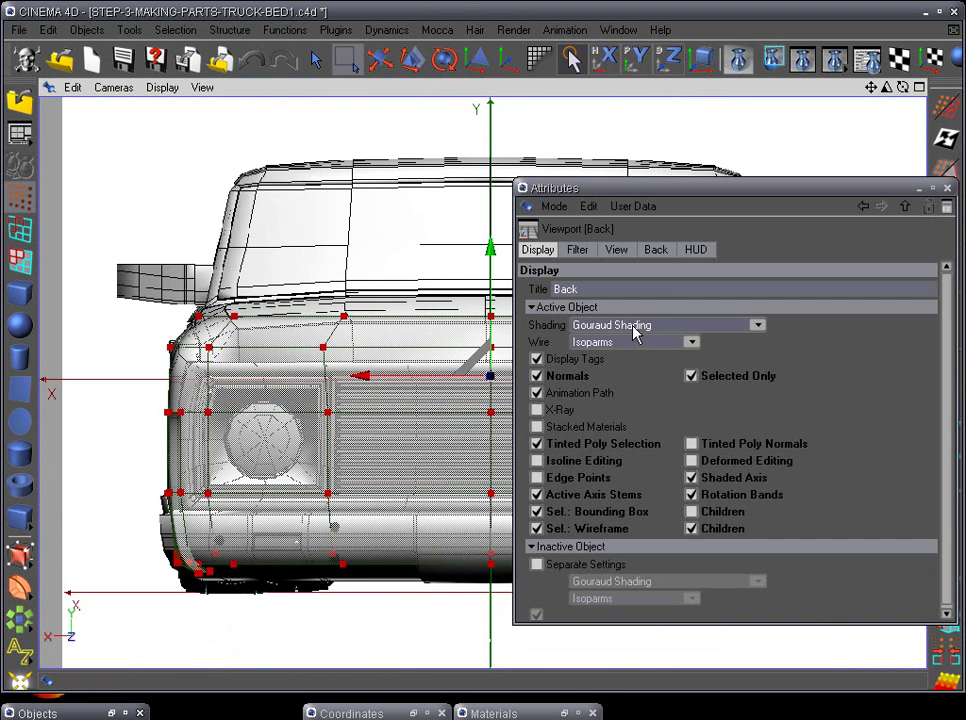
left_click(657, 251)
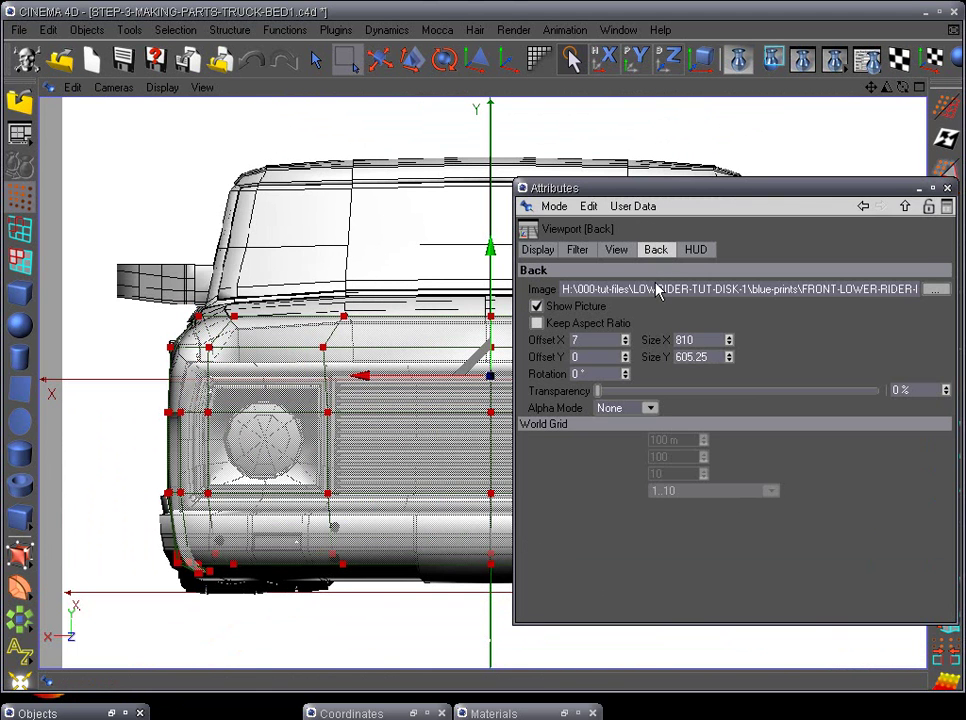
Load BACK-LOW-RIDER-NO-HYPER-WIRE from the blue-prints folder as the back viewport's background image, browsing the files as thumbnails.
left_click(937, 292)
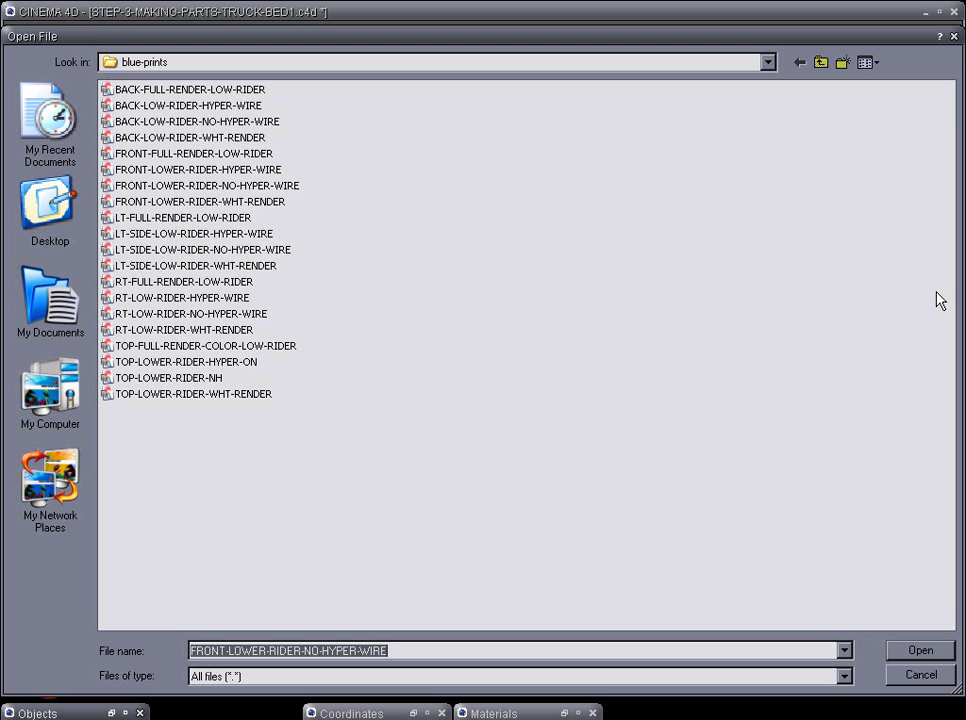
right_click(413, 288)
mouse_move(468, 300)
left_click(580, 298)
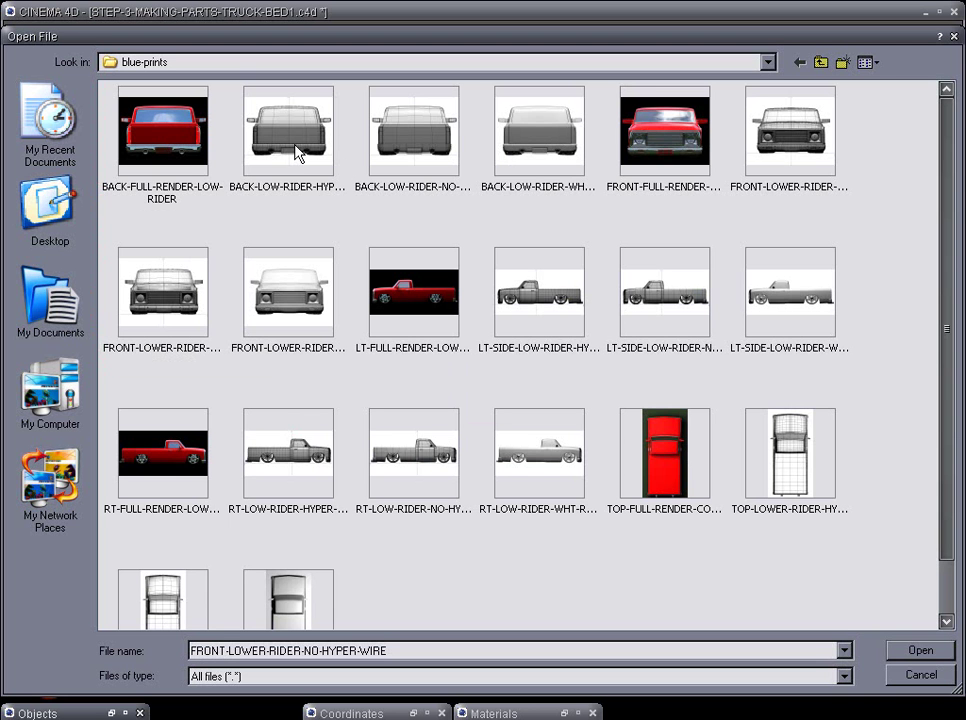
left_click(434, 153)
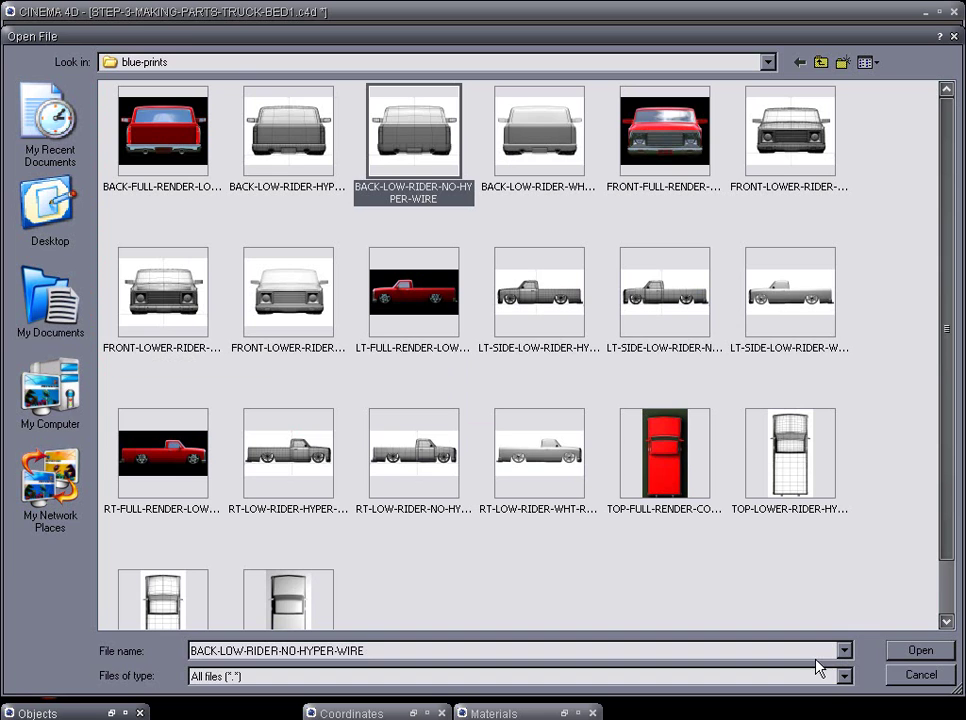
left_click(918, 648)
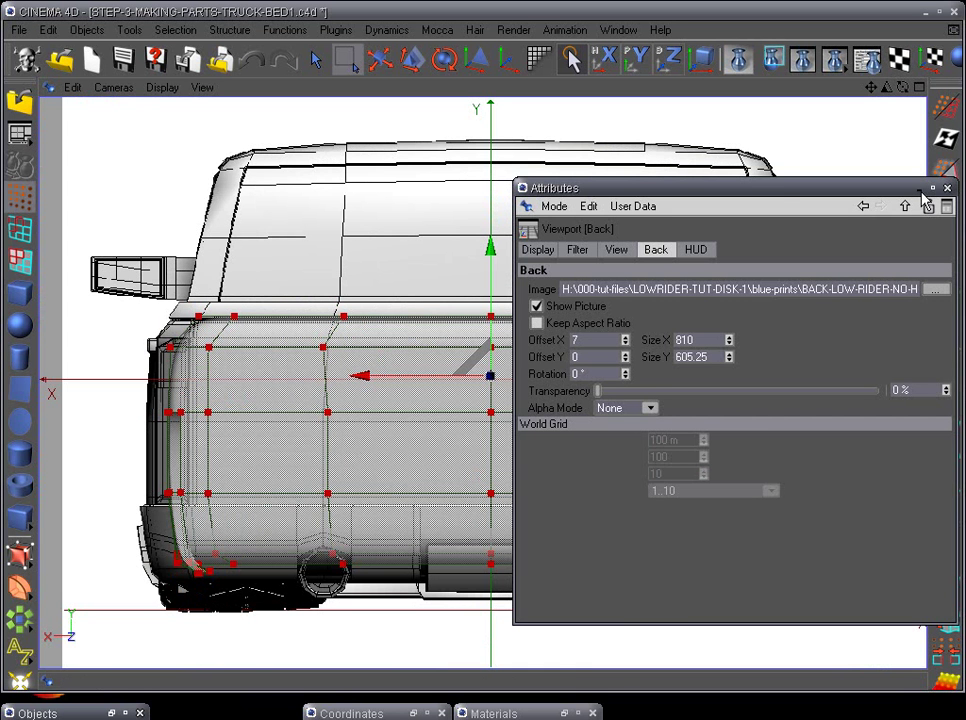
Set the back blueprint's Size X to 757 so its body width fits the bed mesh, and save the project.
left_click_drag(781, 199, 965, 217)
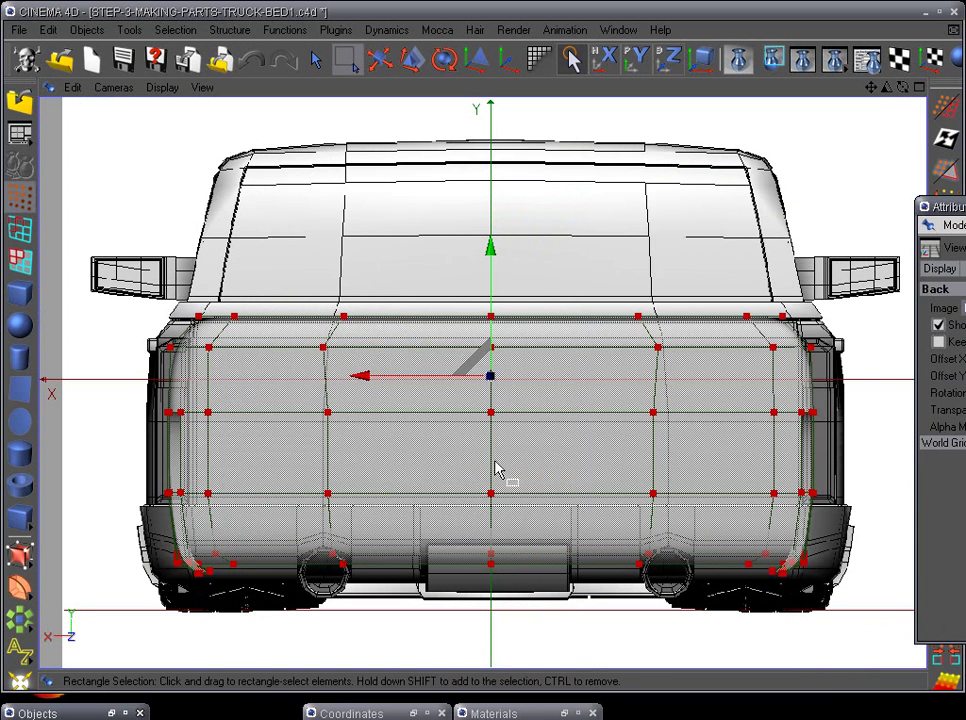
middle_click_drag(453, 485, 441, 452, "alt")
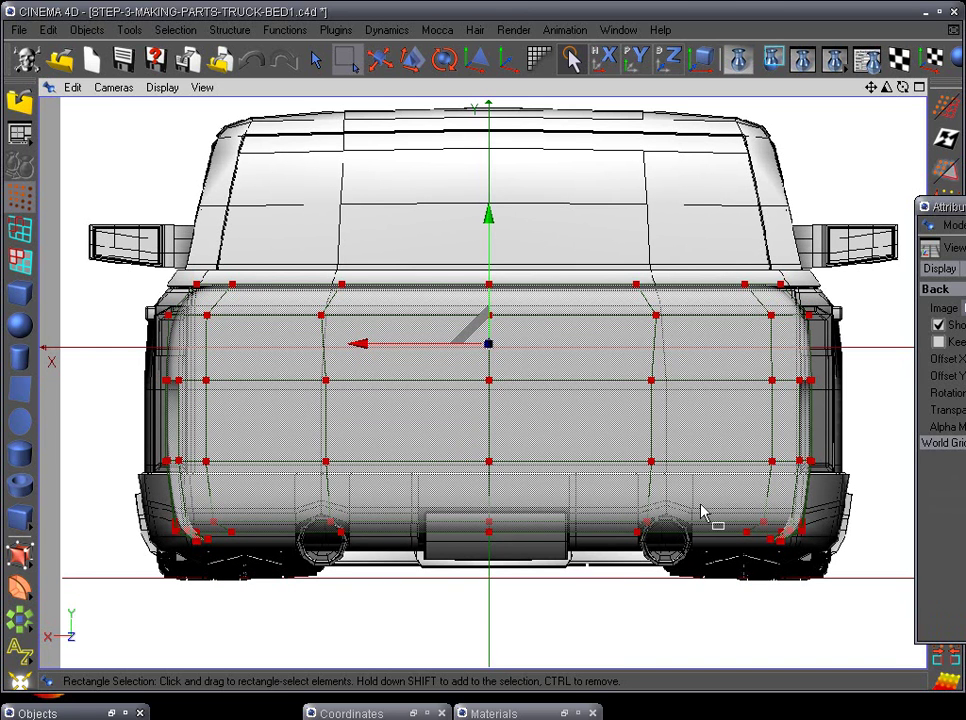
left_click_drag(958, 207, 526, 197)
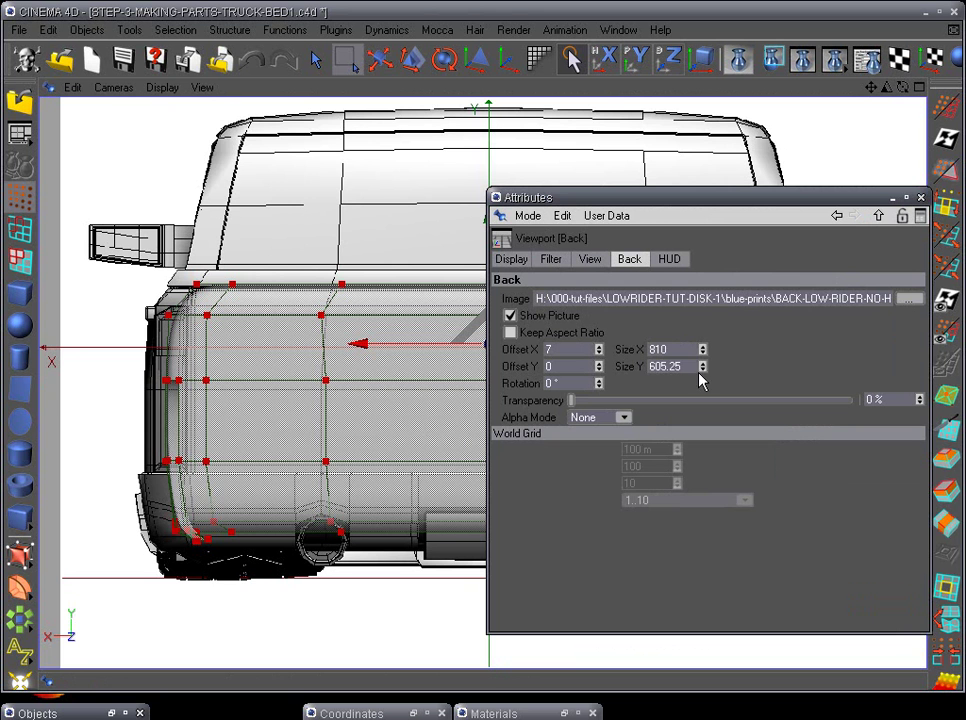
left_click_drag(703, 362, 703, 410)
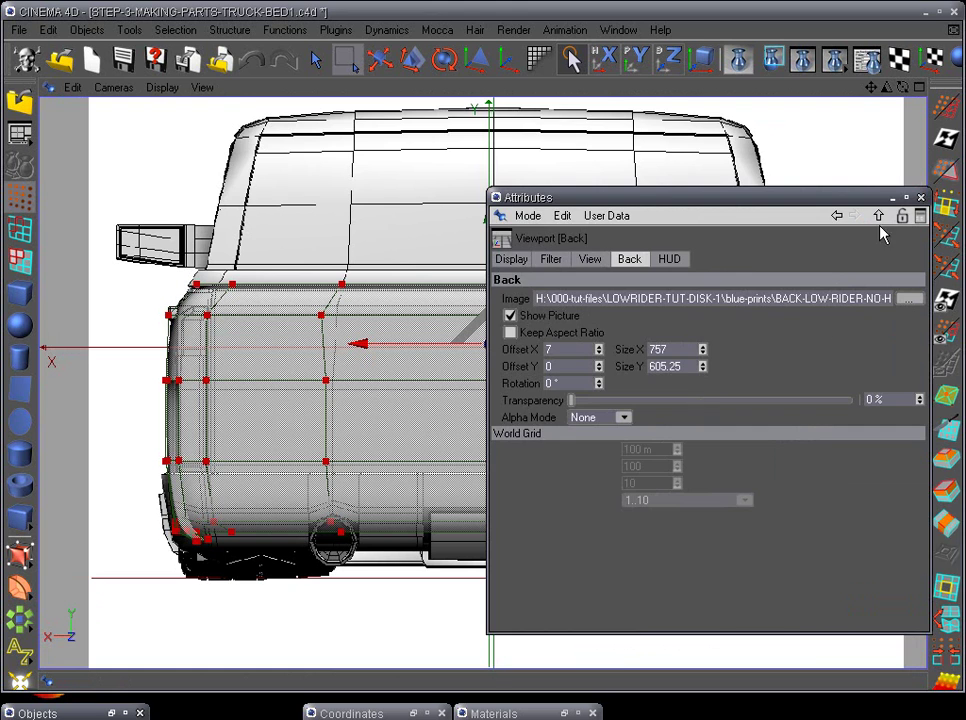
left_click(895, 198)
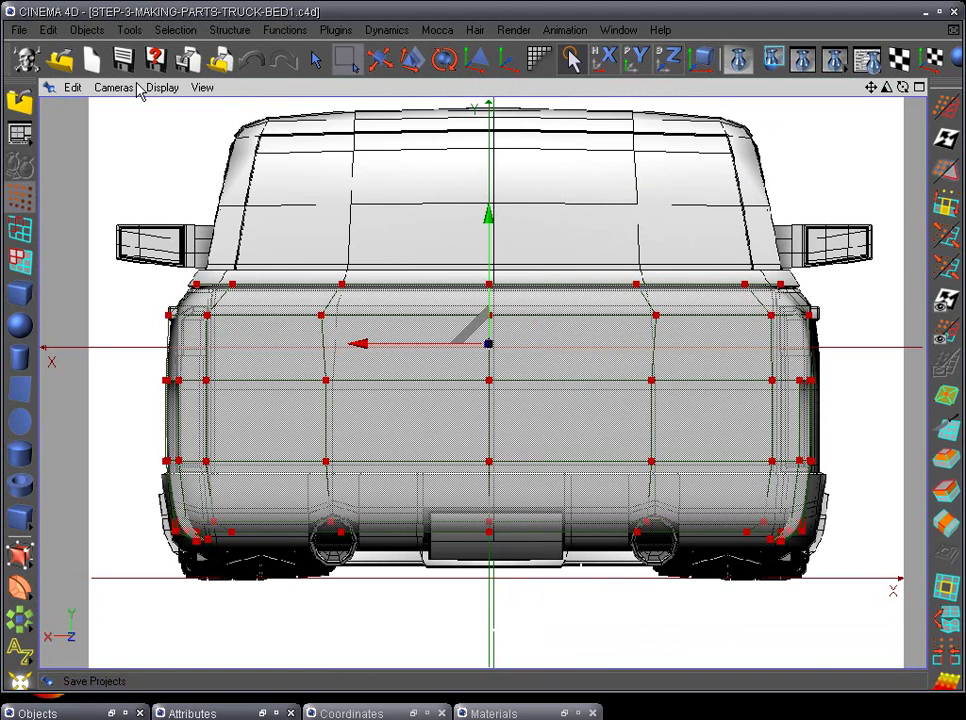
Shift the upper two points of the column midway between the bed's center and left side, lining them up vertically with the tailgate points below.
scroll(425, 455, "up", 5)
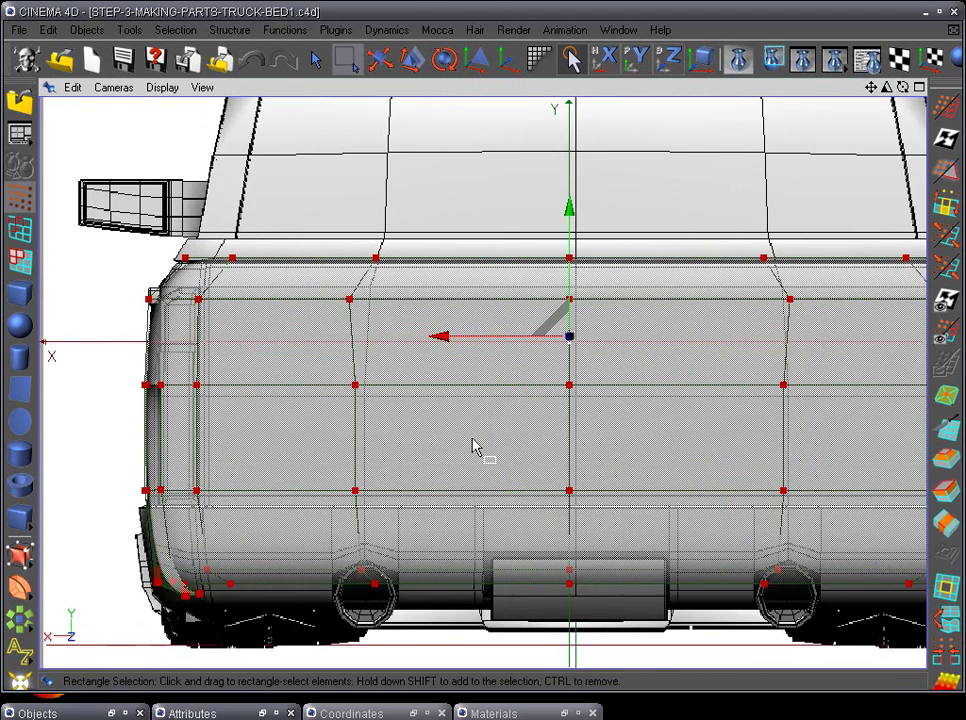
scroll(511, 467, "up", 1)
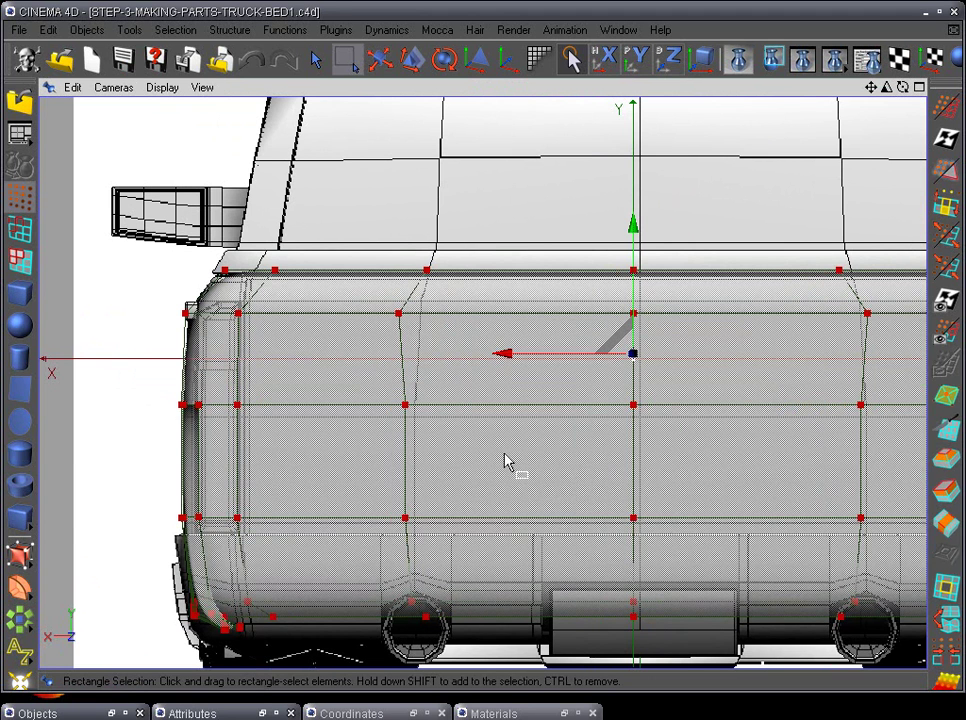
left_click_drag(428, 411, 436, 427)
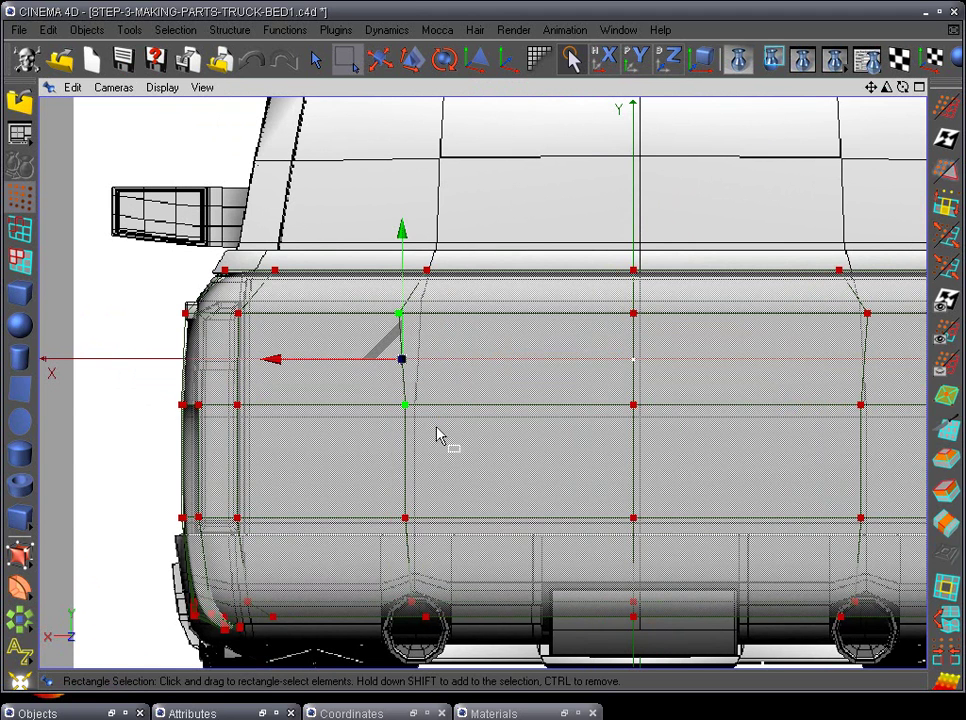
left_click(398, 313)
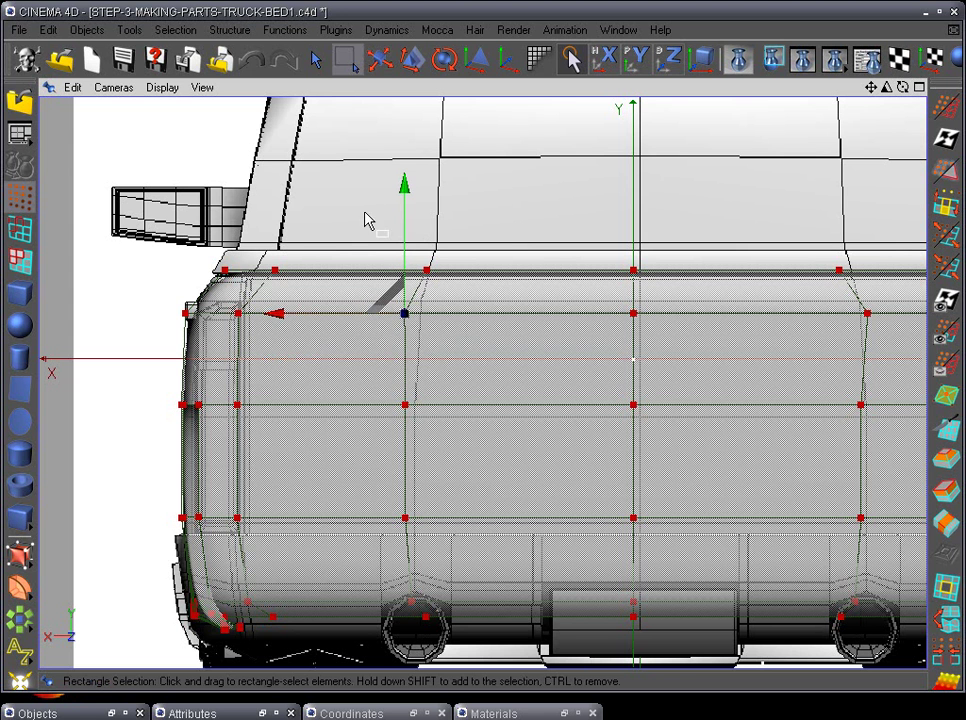
left_click_drag(366, 212, 437, 284)
left_click_drag(317, 280, 280, 276)
key("F4")
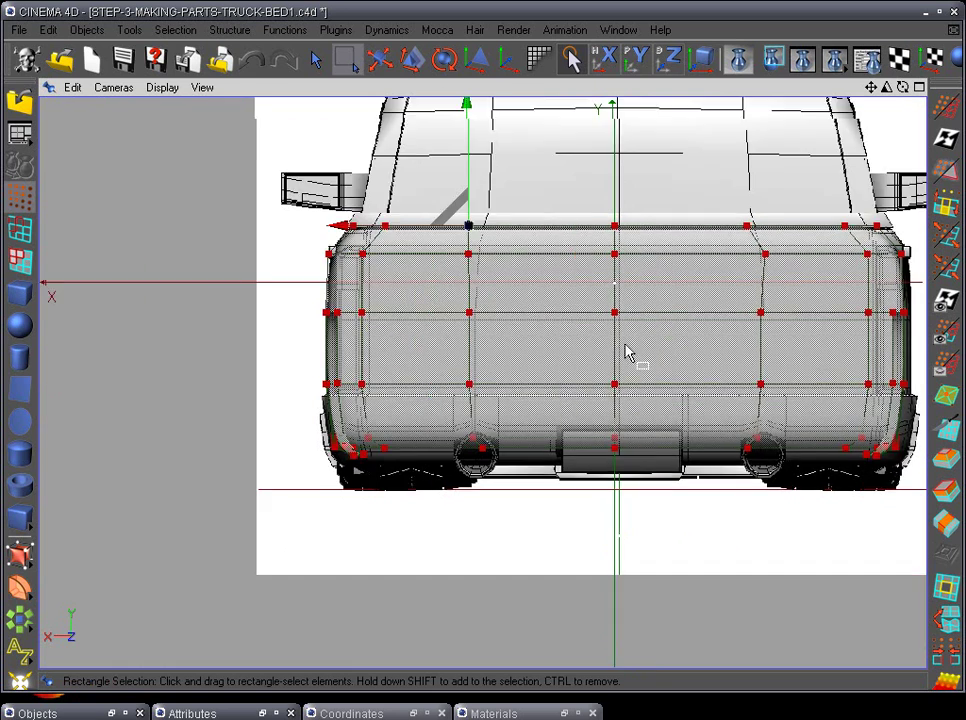
Move the top-edge points next to the bed's upper left corner sideways, lining them up with the outer tailgate column below.
scroll(623, 344, "up", 3)
middle_click_drag(621, 343, 672, 429, "alt")
scroll(598, 342, "up", 2)
middle_click_drag(598, 343, 620, 359, "alt")
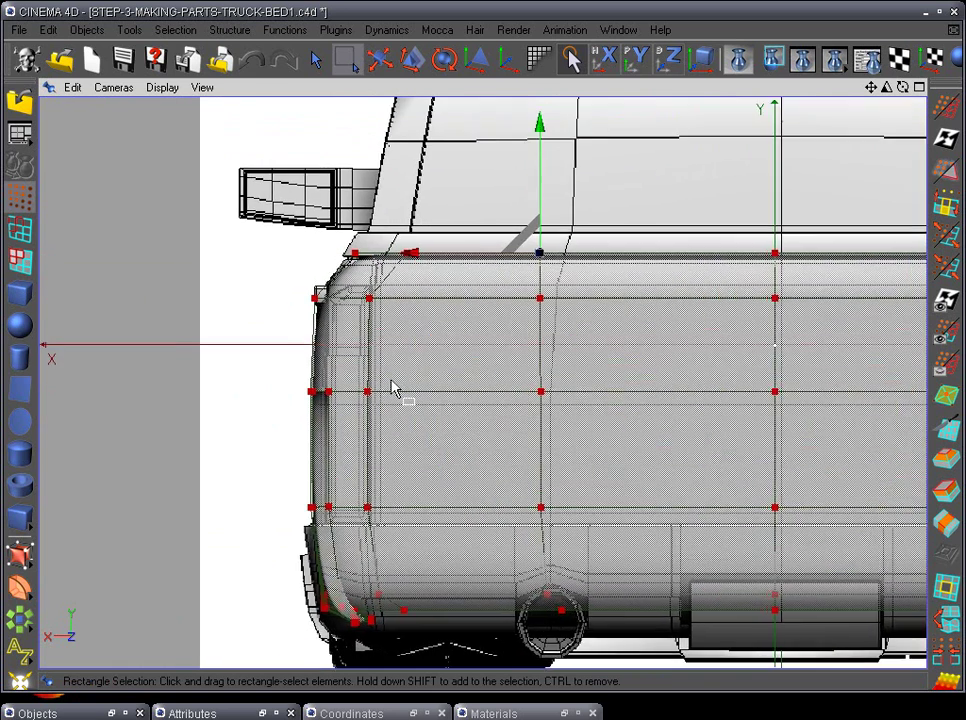
scroll(393, 390, "up", 6)
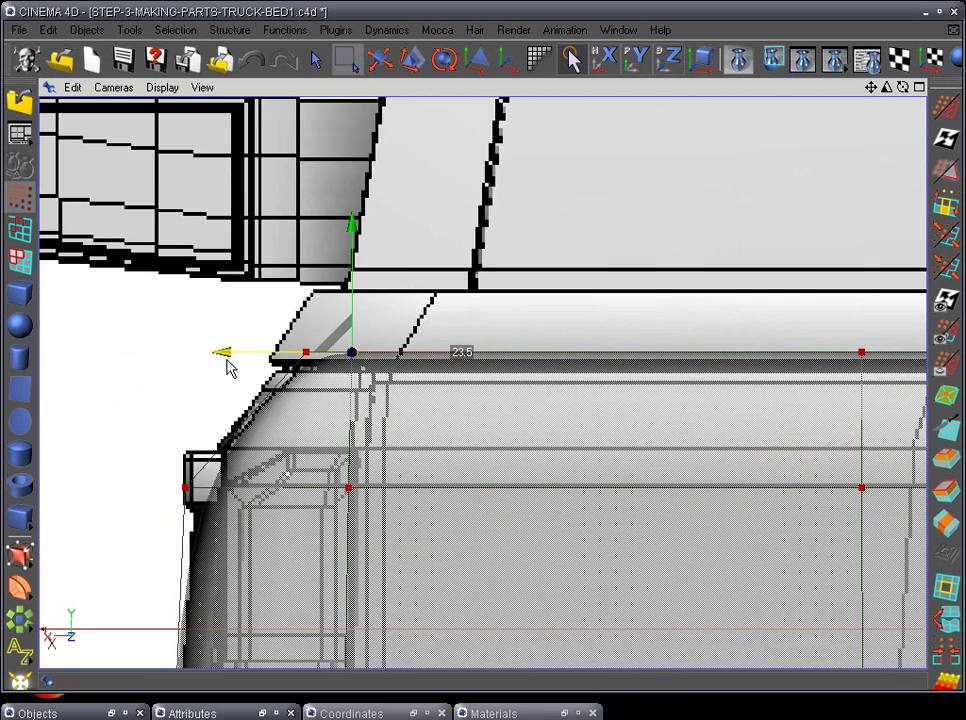
scroll(438, 453, "down", 10)
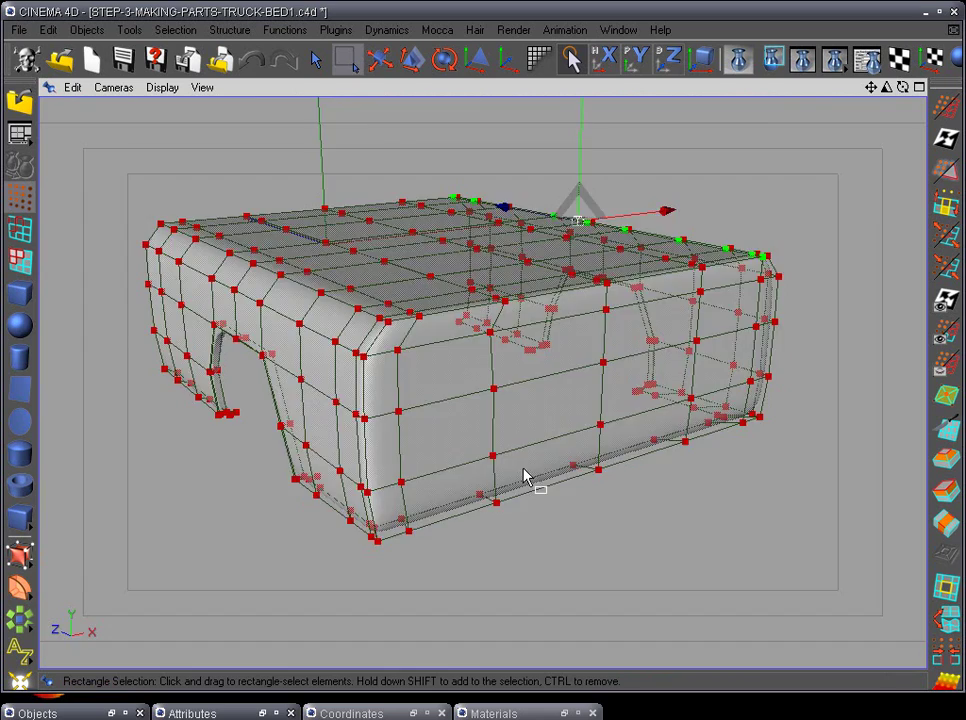
Rename the ungrouped TRUCK-BED mesh at the head of the object list as TAIL-GATE.
scroll(567, 439, "up", 1)
left_click_drag(567, 439, 646, 341, "alt")
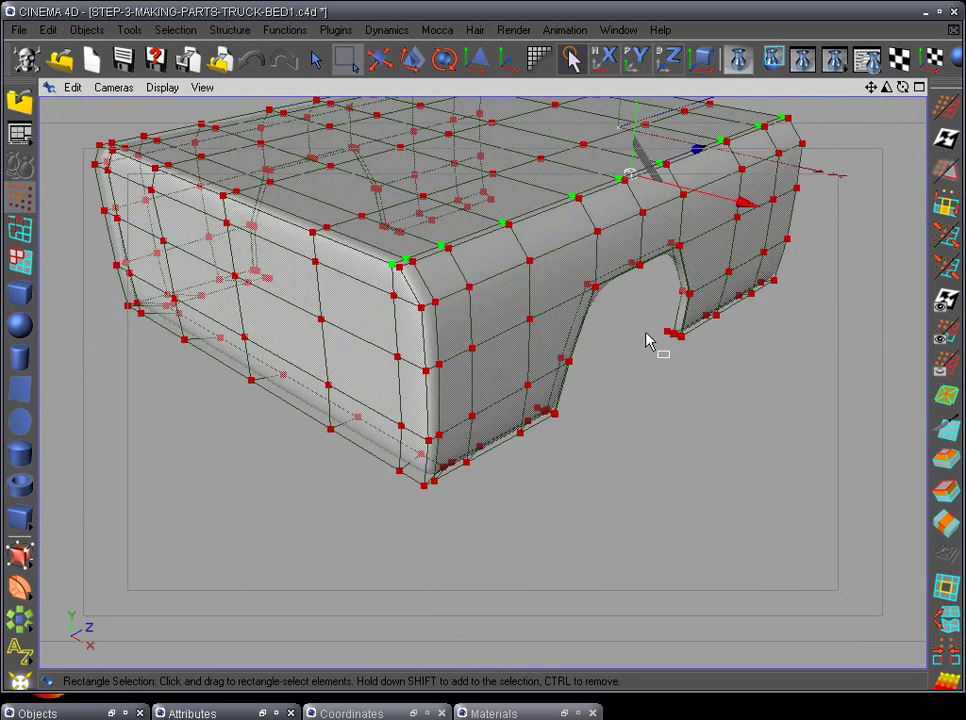
left_click_drag(577, 383, 602, 340, "alt")
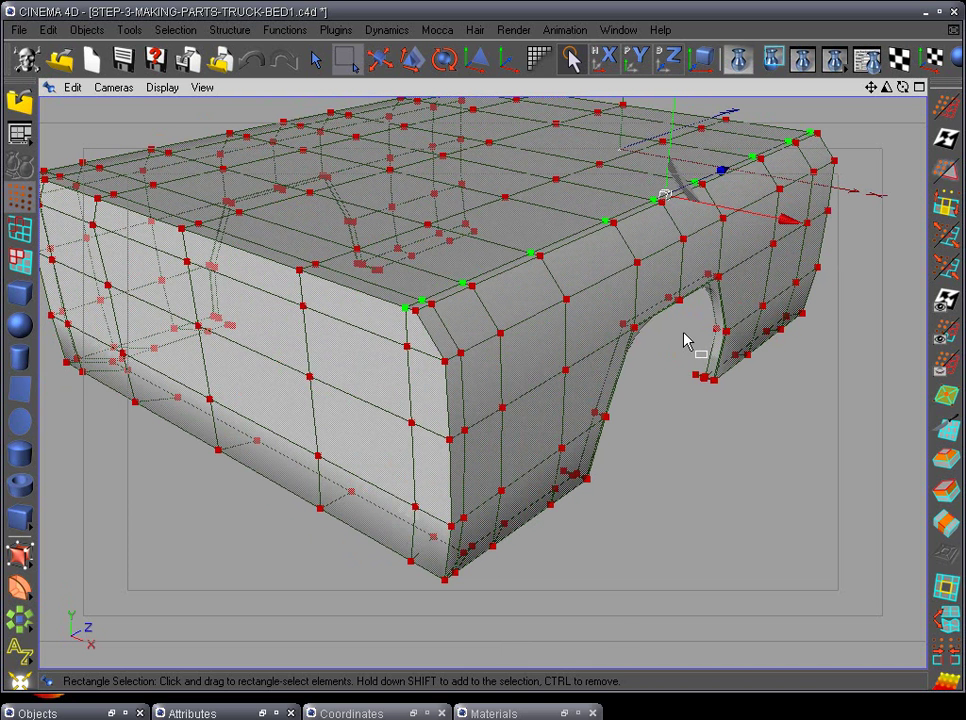
left_click(117, 713)
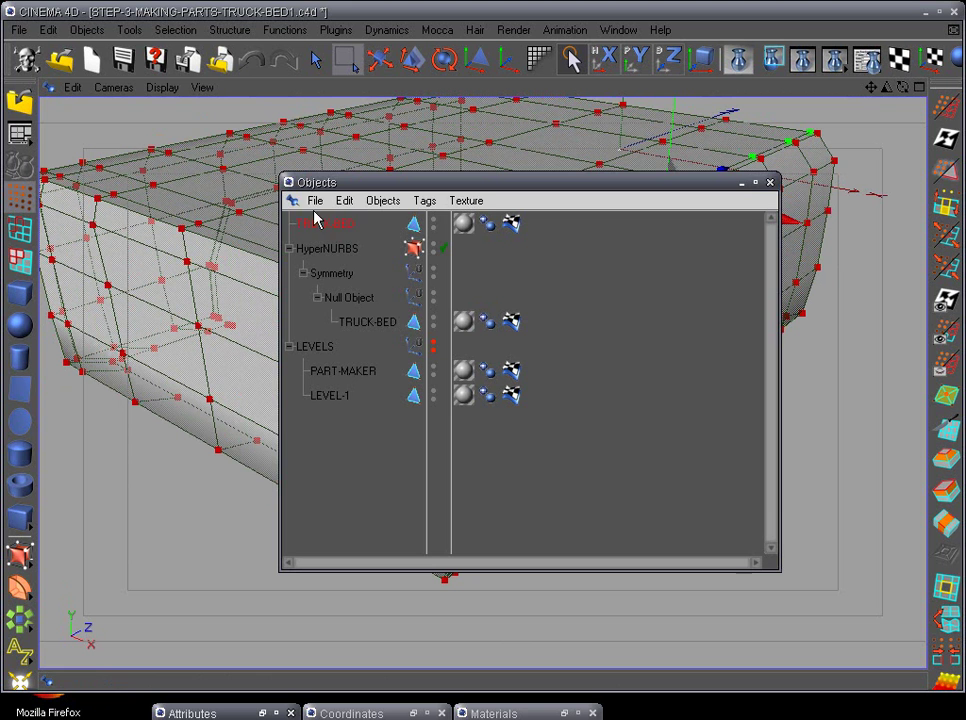
double_click(346, 223)
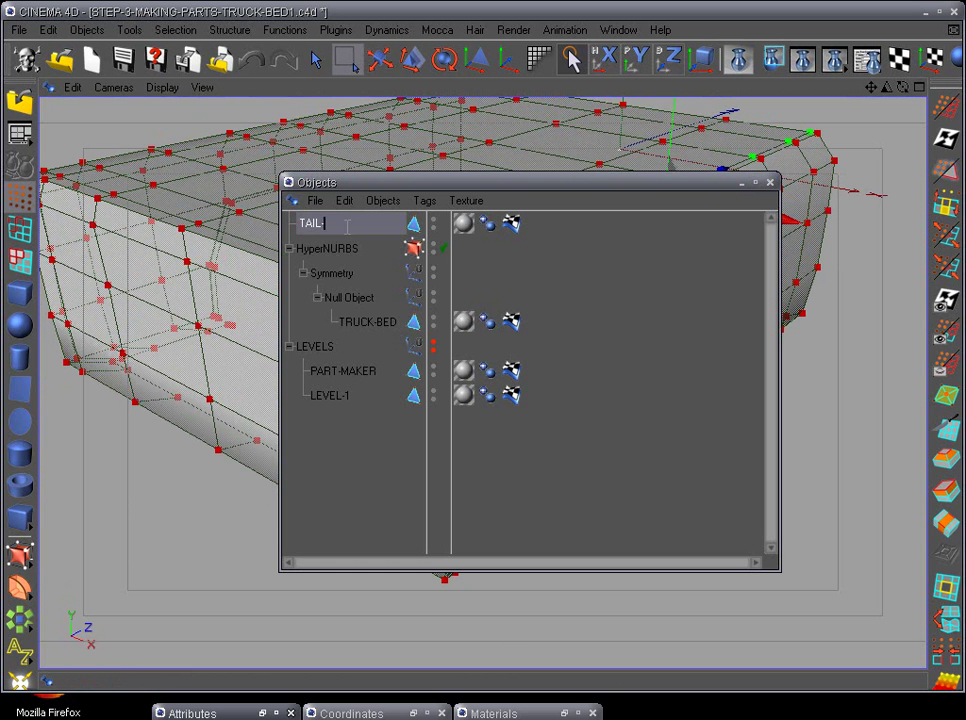
key("Return")
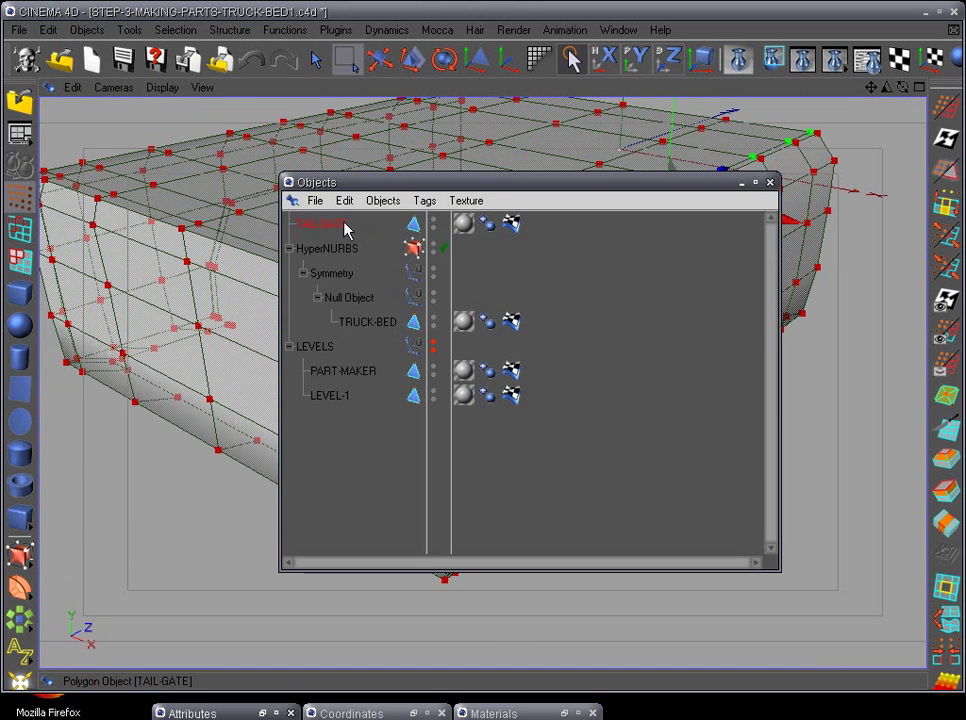
Duplicate the TAIL-GATE object and rename the copy BED-COVER.
key("ctrl+c")
key("ctrl+v")
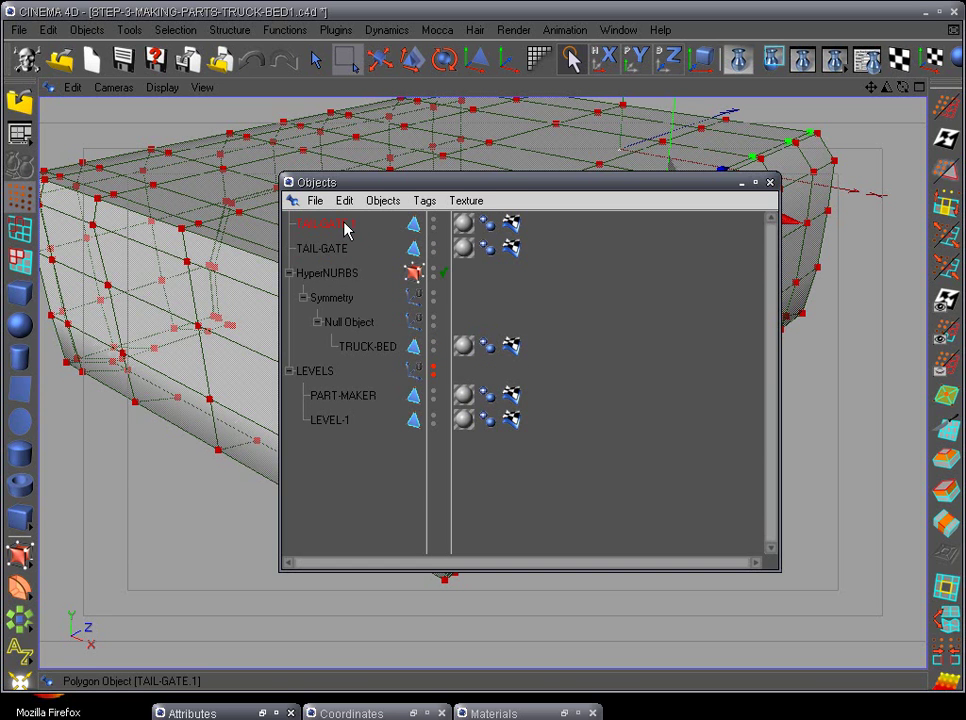
double_click(345, 224)
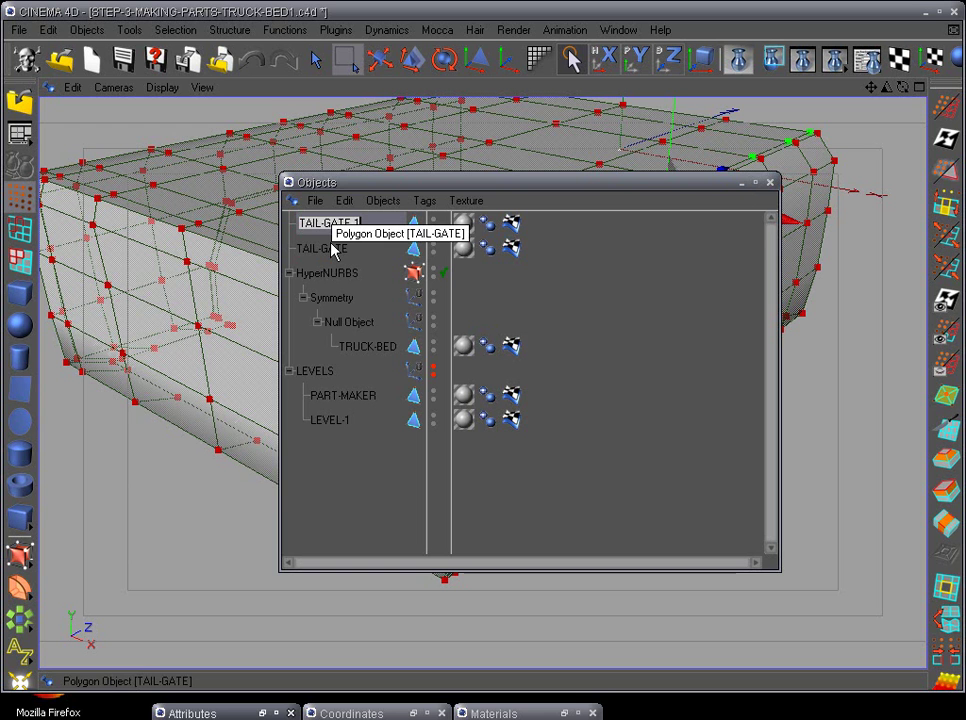
type("BED-")
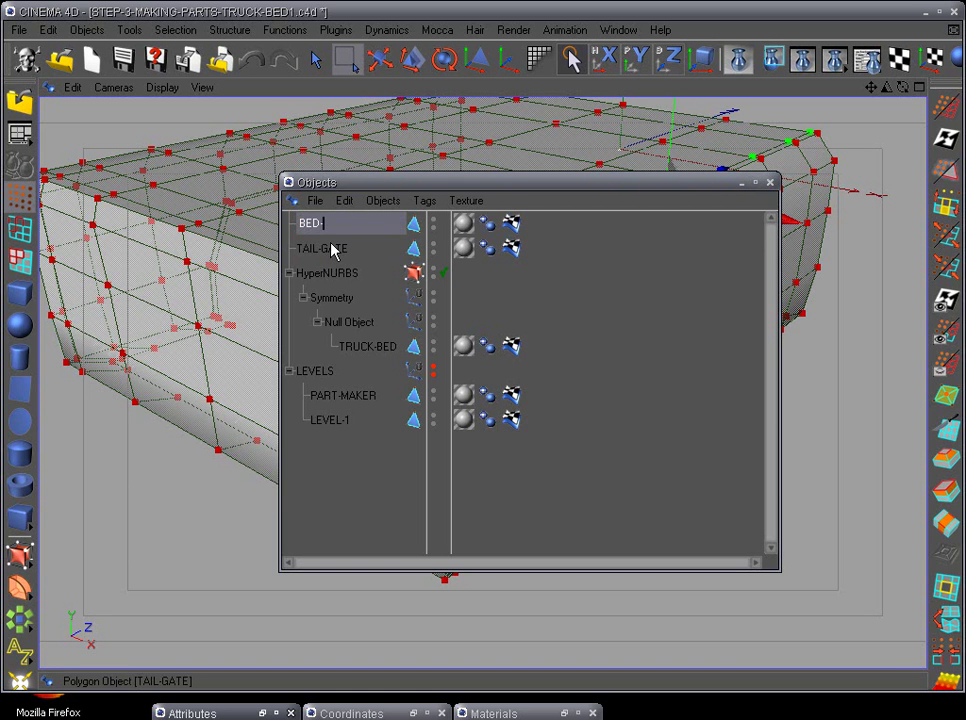
type("COVER")
key("Return")
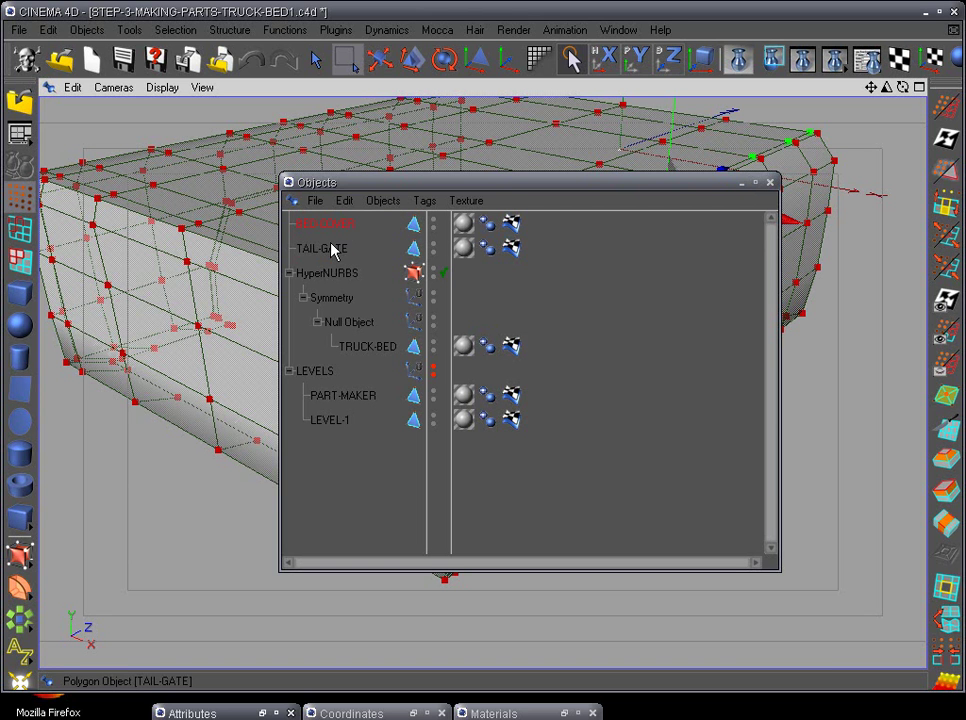
Hide BED-COVER and TAIL-GATE in the viewport and select the TRUCK-BED mesh inside the HyperNURBS group for editing.
left_click(434, 220)
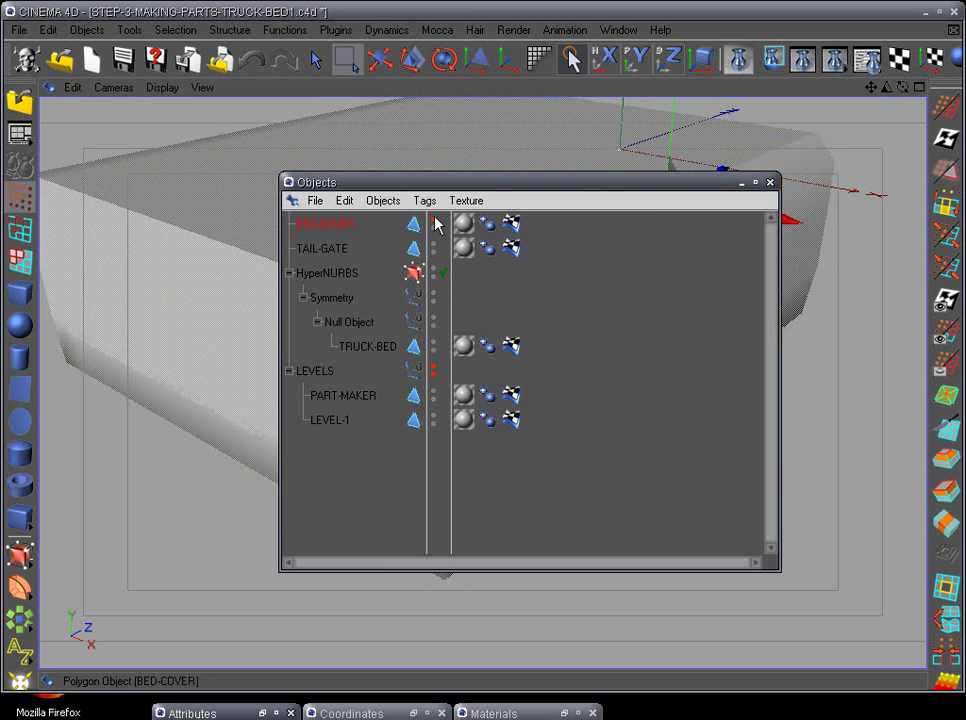
left_click(434, 245)
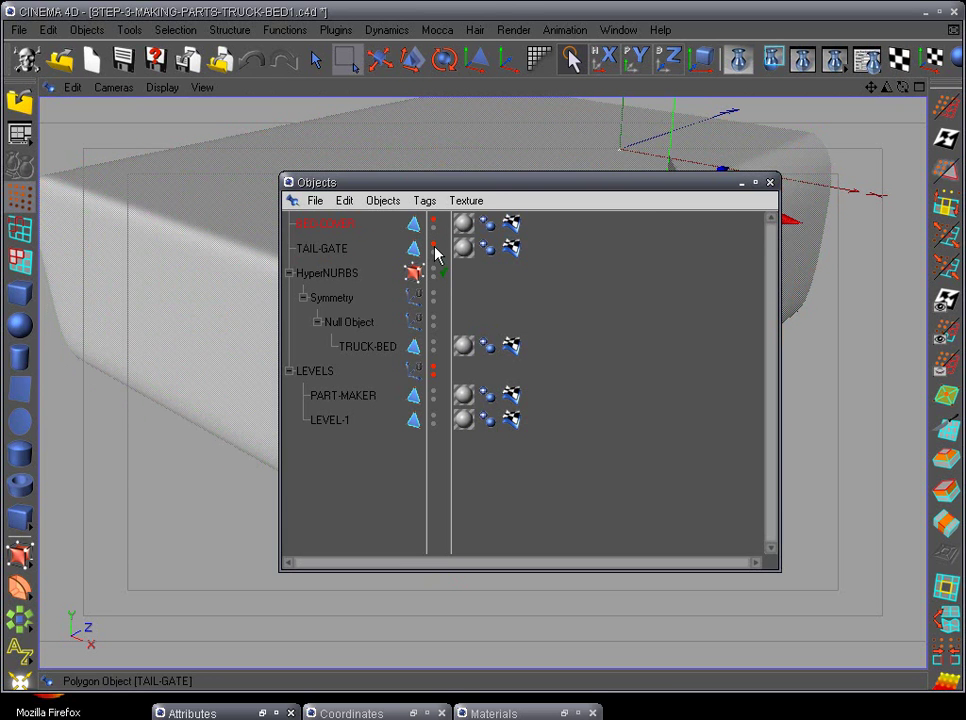
left_click(743, 183)
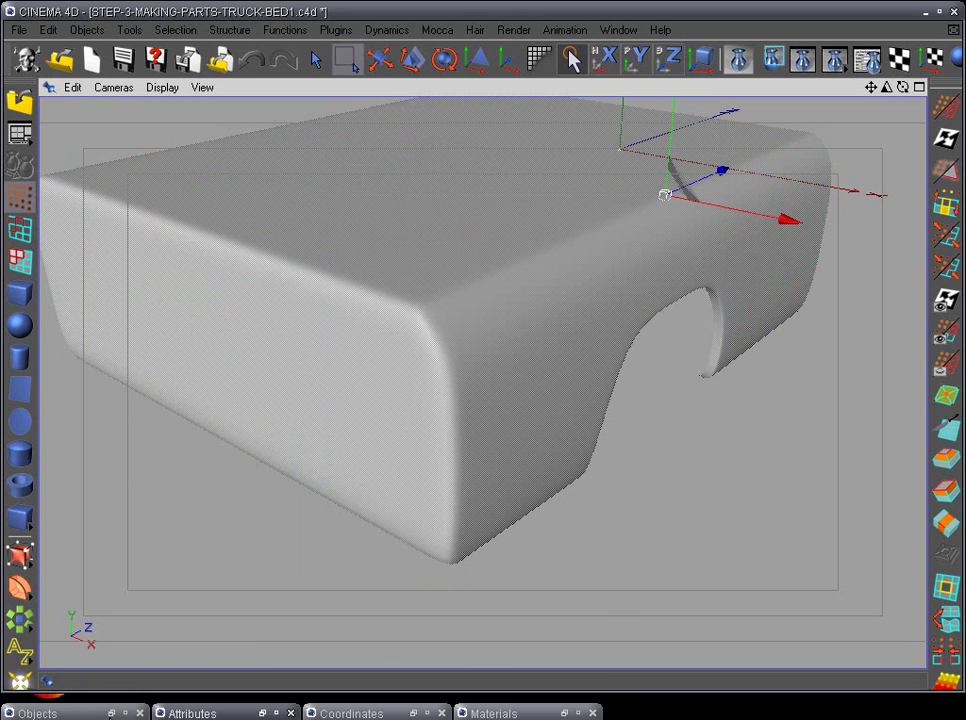
left_click(111, 714)
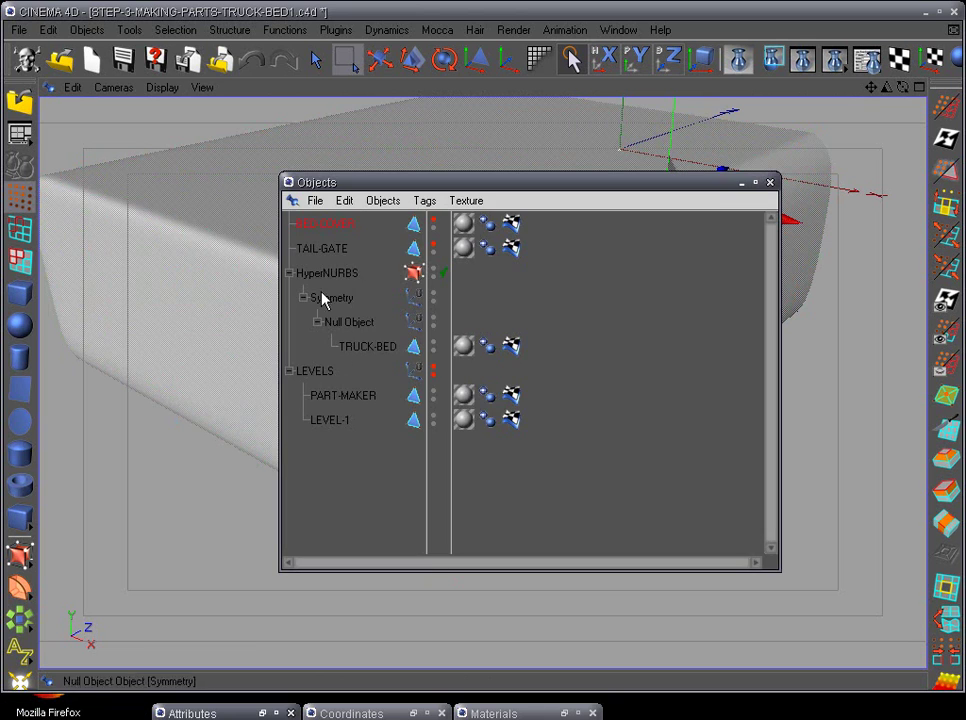
left_click(360, 347)
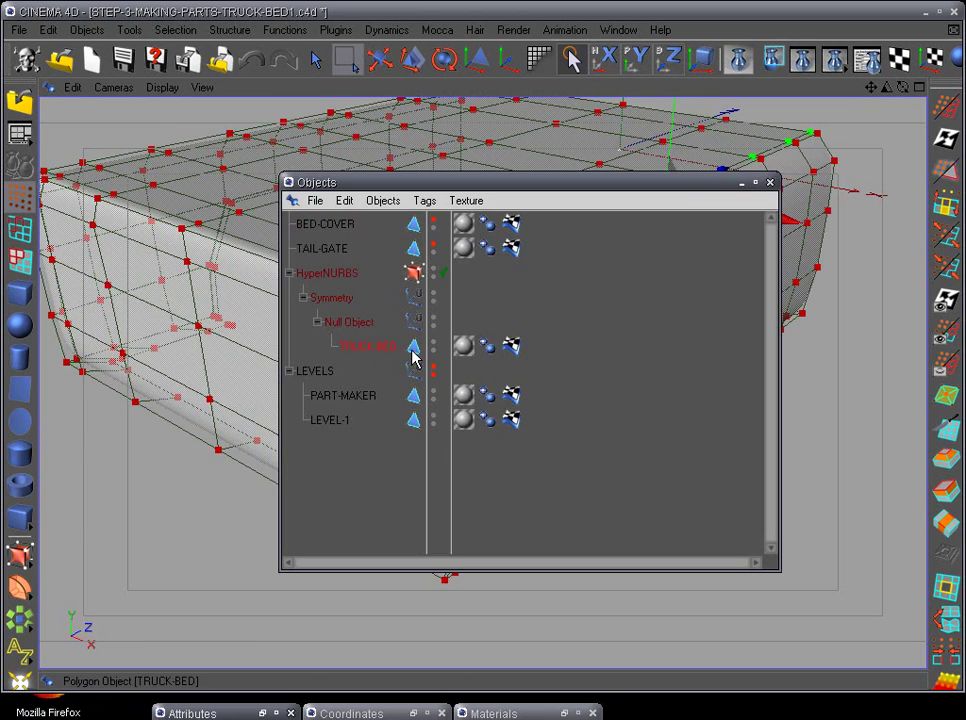
left_click(742, 186)
Delete all polygons of the tailgate area and the flat top cover from the TRUCK-BED mesh, keeping the side walls and lower rear beam.
left_click_drag(730, 310, 260, 212, "alt")
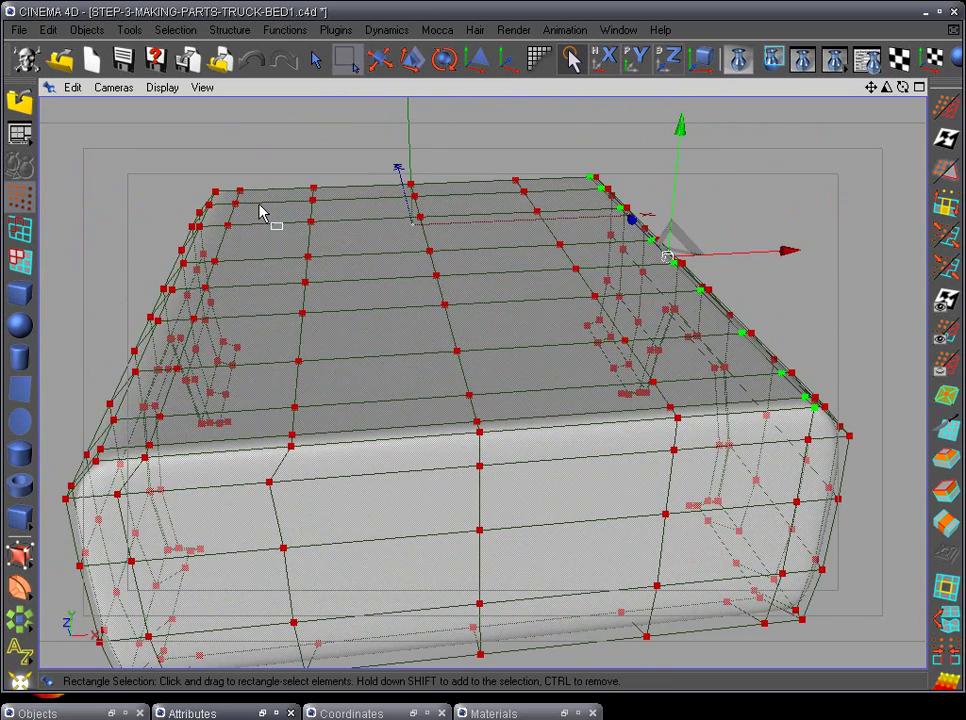
left_click(316, 62)
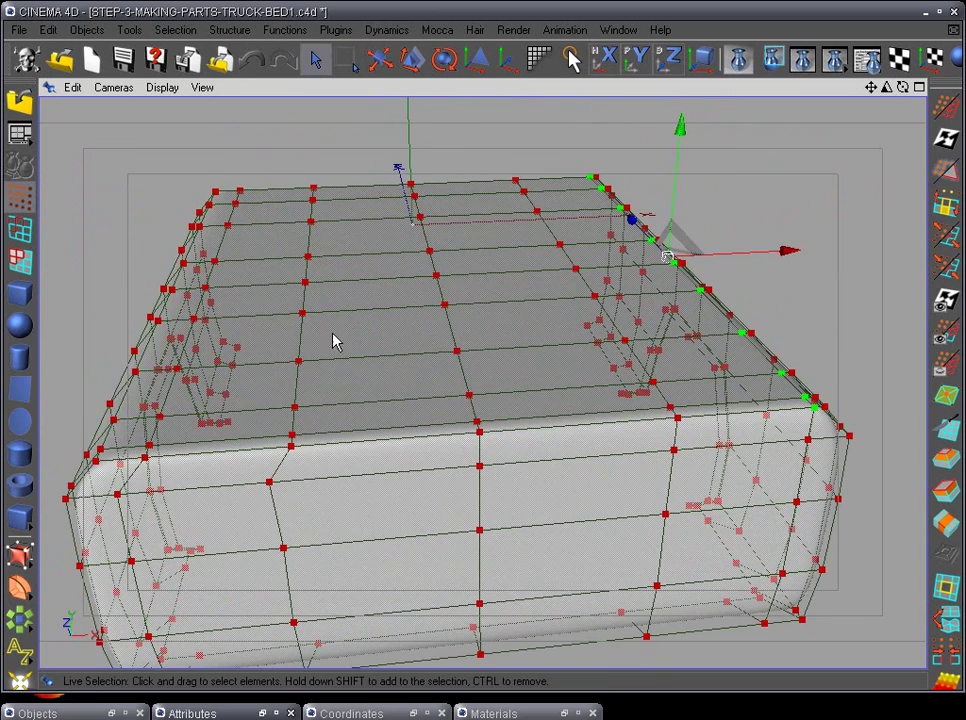
left_click_drag(334, 340, 300, 340, "alt")
left_click(16, 270)
left_click(532, 429)
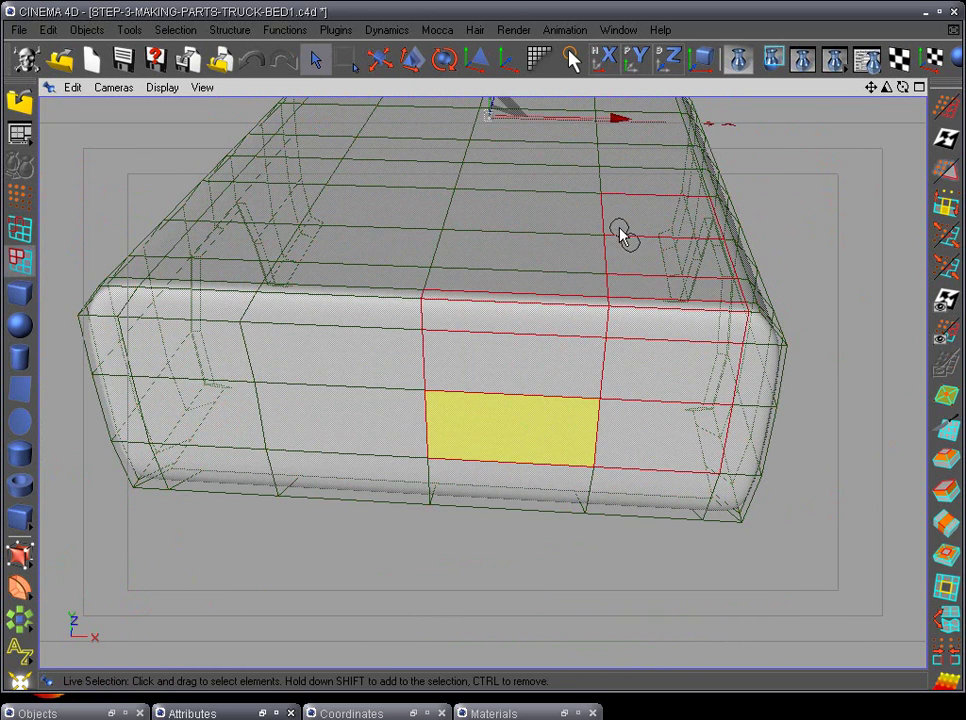
left_click(562, 264)
left_click_drag(562, 264, 515, 447, "alt")
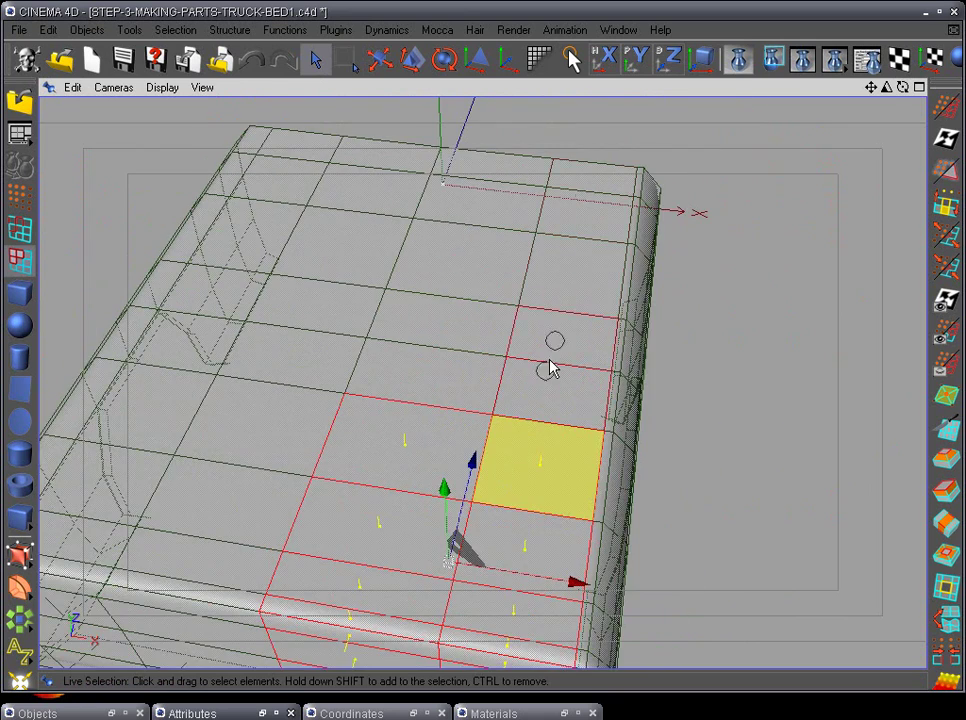
left_click_drag(450, 320, 372, 556, "alt")
left_click_drag(525, 195, 488, 316, "alt")
left_click_drag(342, 197, 437, 452, "alt")
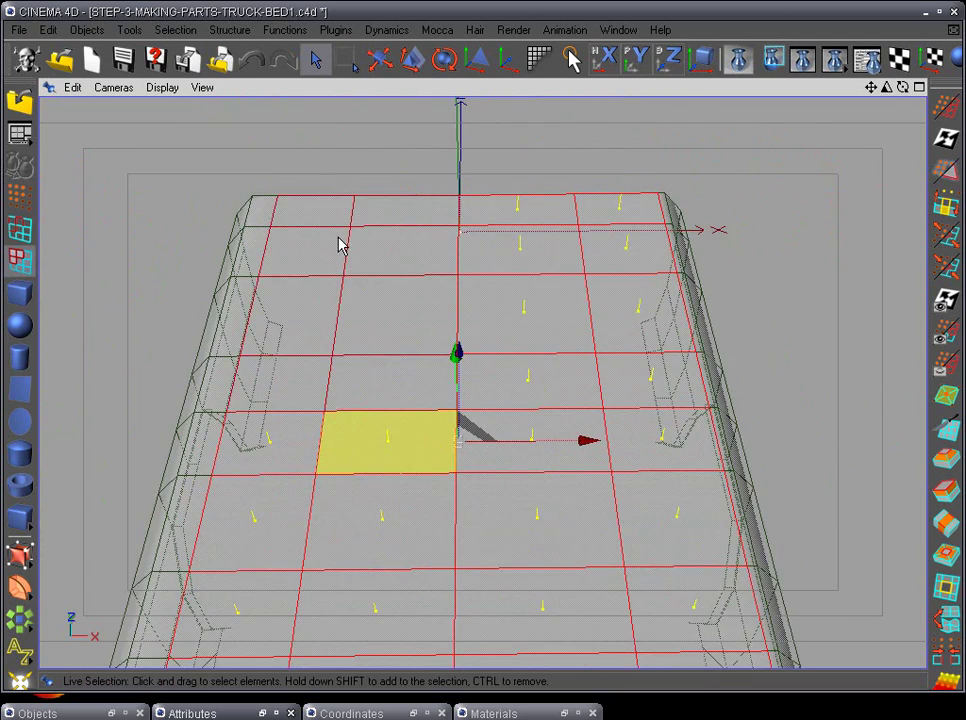
left_click_drag(449, 388, 628, 268, "alt")
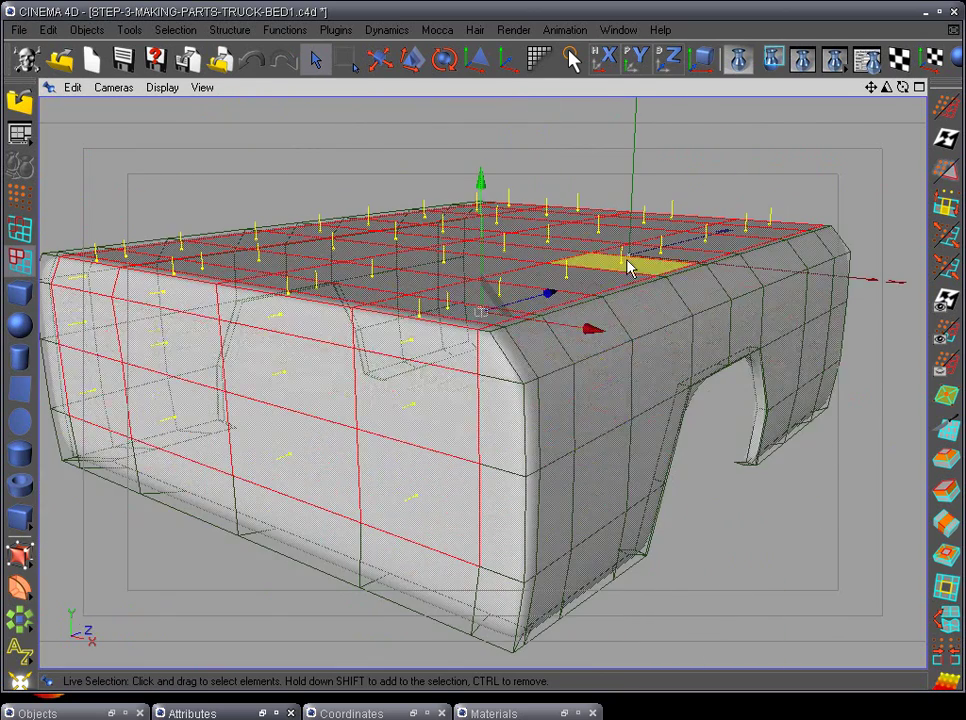
key("Delete")
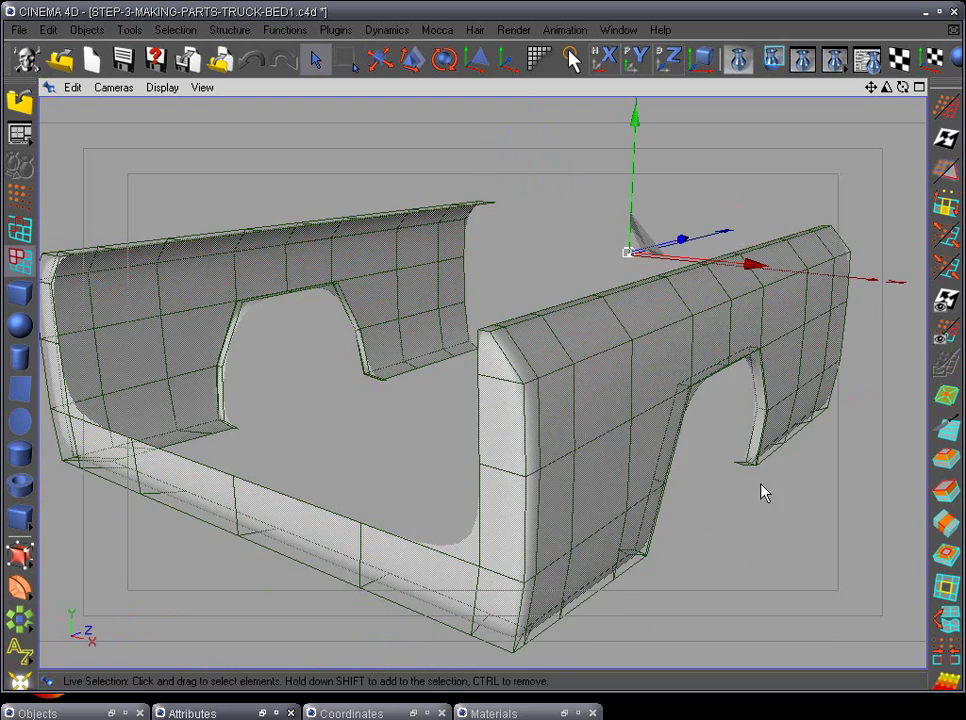
Set the Knife tool to Loop mode for cutting the trimmed truck bed mesh.
left_click_drag(762, 492, 170, 220, "alt")
scroll(665, 299, "up", 3)
mouse_move(541, 395)
left_mouse_down("alt")
mouse_move(408, 388)
mouse_move(573, 330)
mouse_move(494, 425)
mouse_move(620, 421)
mouse_move(607, 394)
mouse_move(642, 384)
mouse_move(472, 429)
mouse_move(500, 470)
mouse_move(701, 458)
mouse_move(730, 424)
mouse_move(578, 511)
mouse_move(342, 552)
mouse_move(405, 513)
left_mouse_up("alt")
left_click(205, 465)
left_click(218, 414)
left_click(492, 433)
left_click(900, 470)
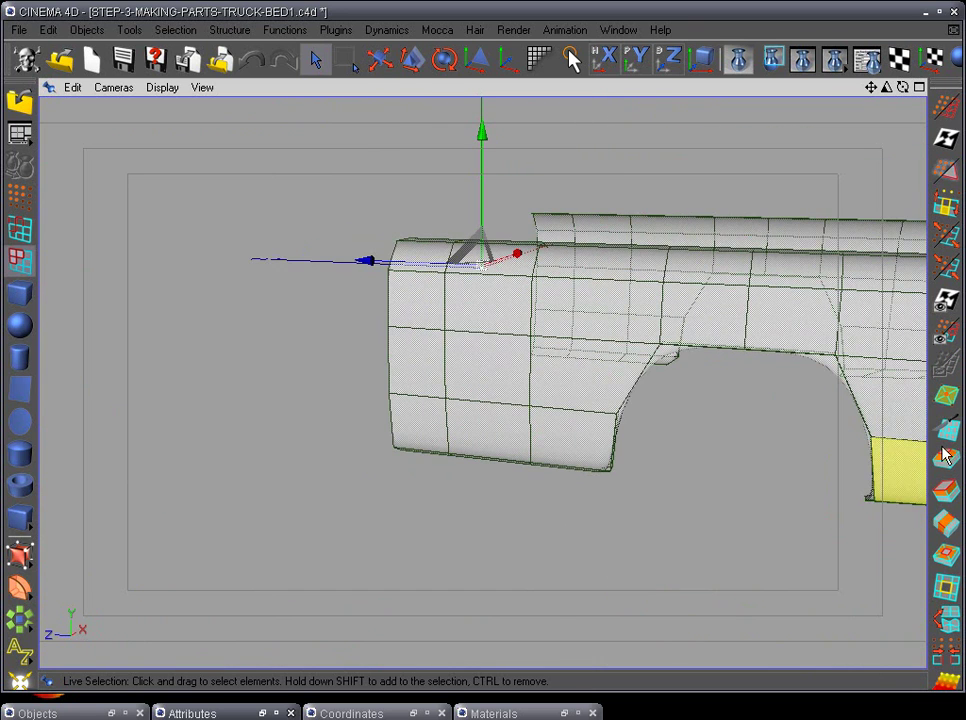
left_click(946, 427)
left_click_drag(490, 601, 560, 590, "alt")
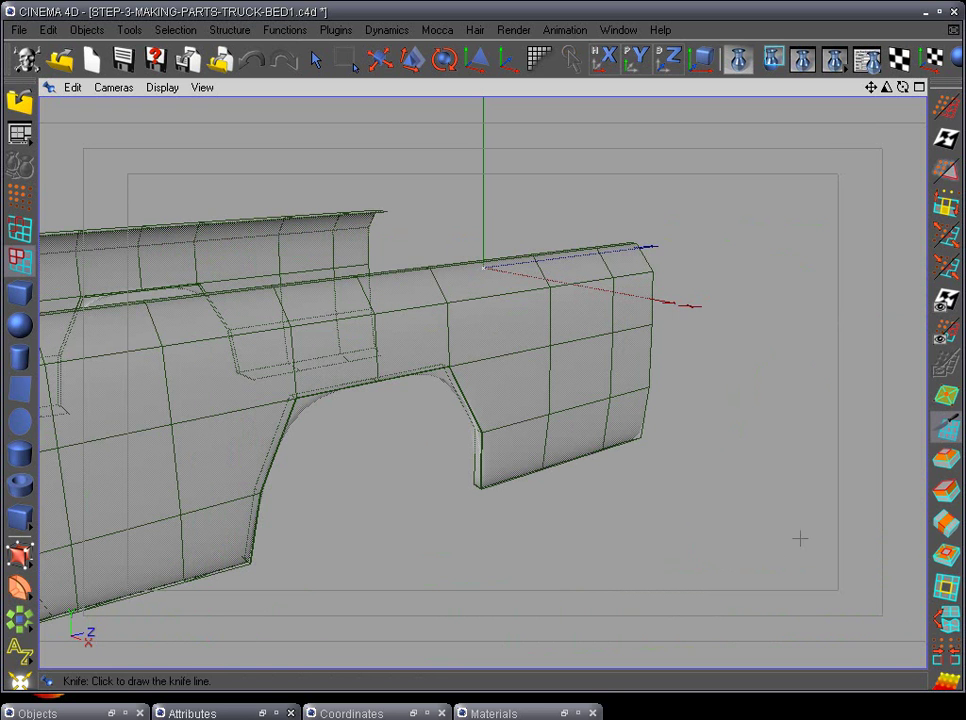
double_click(955, 430)
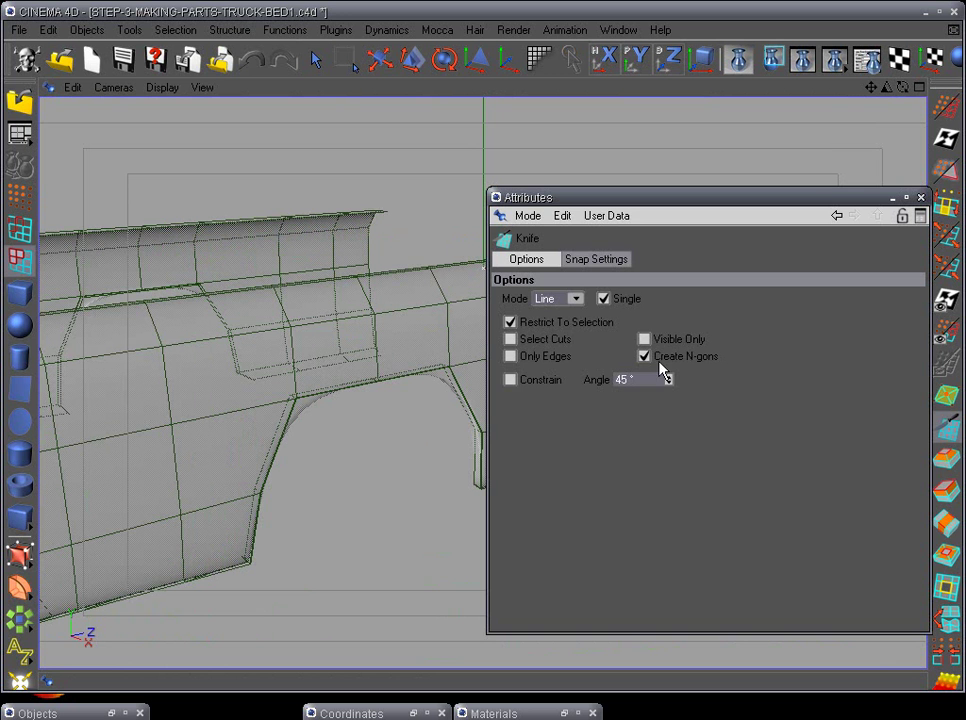
left_click(559, 369)
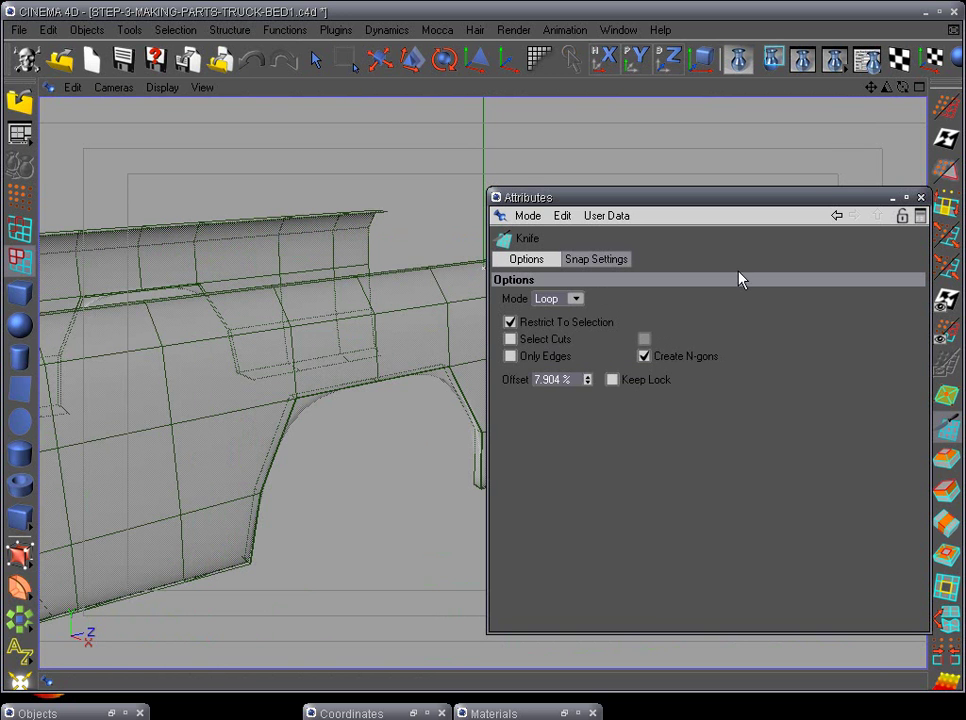
left_click(893, 200)
Loop-cut one side wall close to the lower horizontal edge, on both the cab-end and tailgate-end panels beside the wheel arch.
scroll(483, 567, "up", 6)
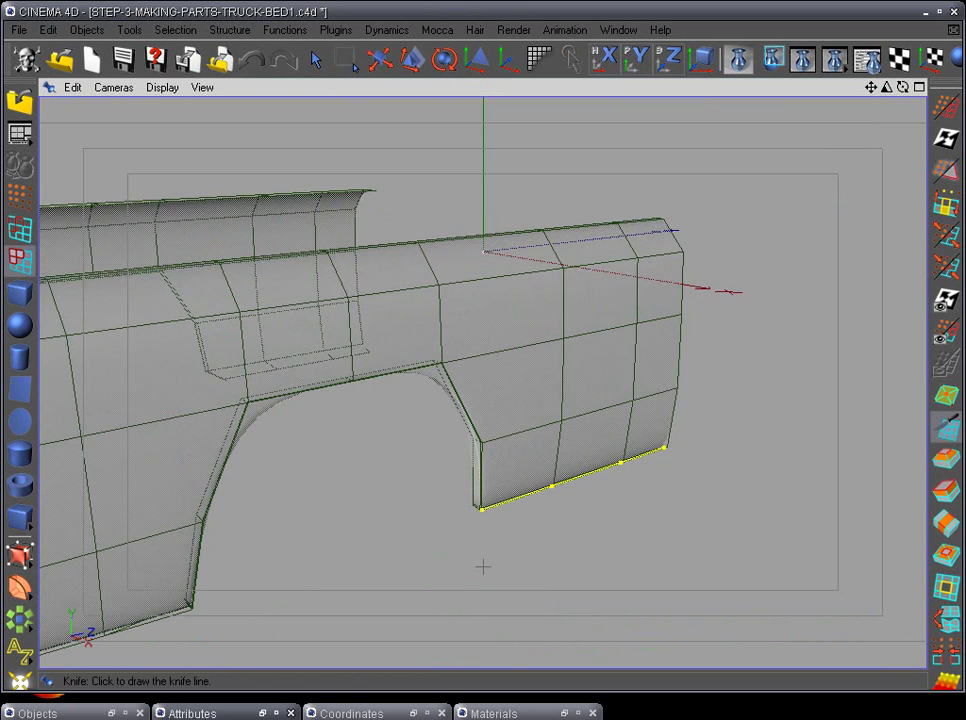
left_click(444, 501)
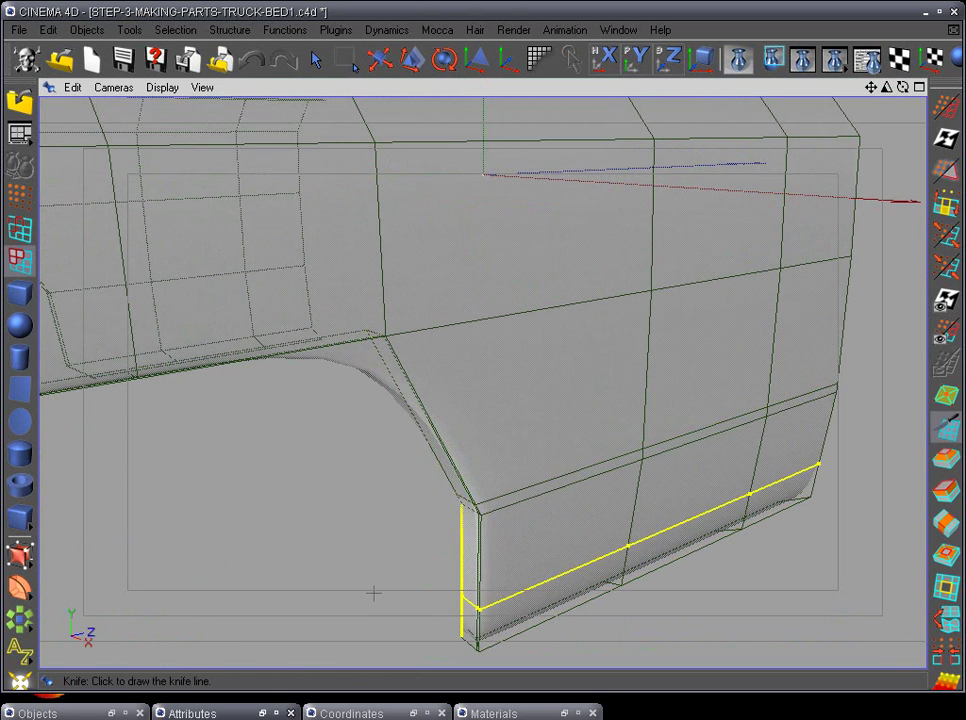
left_click_drag(373, 593, 388, 576, "alt")
middle_click_drag(430, 530, 700, 405, "alt")
left_click_drag(352, 531, 382, 505, "alt")
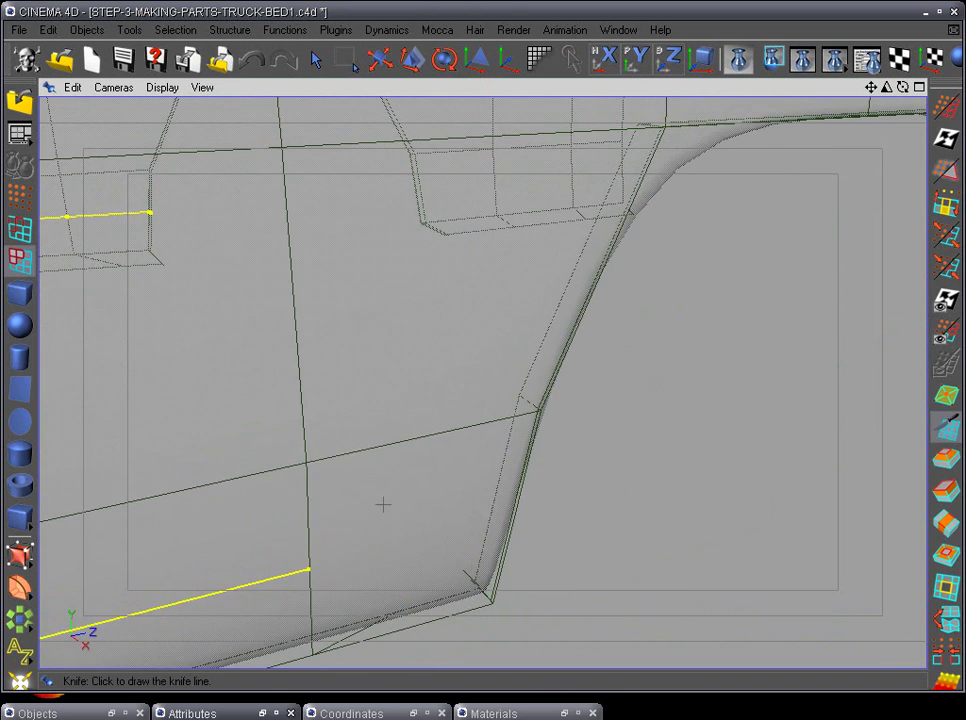
left_click_drag(517, 413, 635, 517, "alt")
right_click_drag(636, 517, 561, 384, "alt")
left_click_drag(368, 430, 303, 352, "alt")
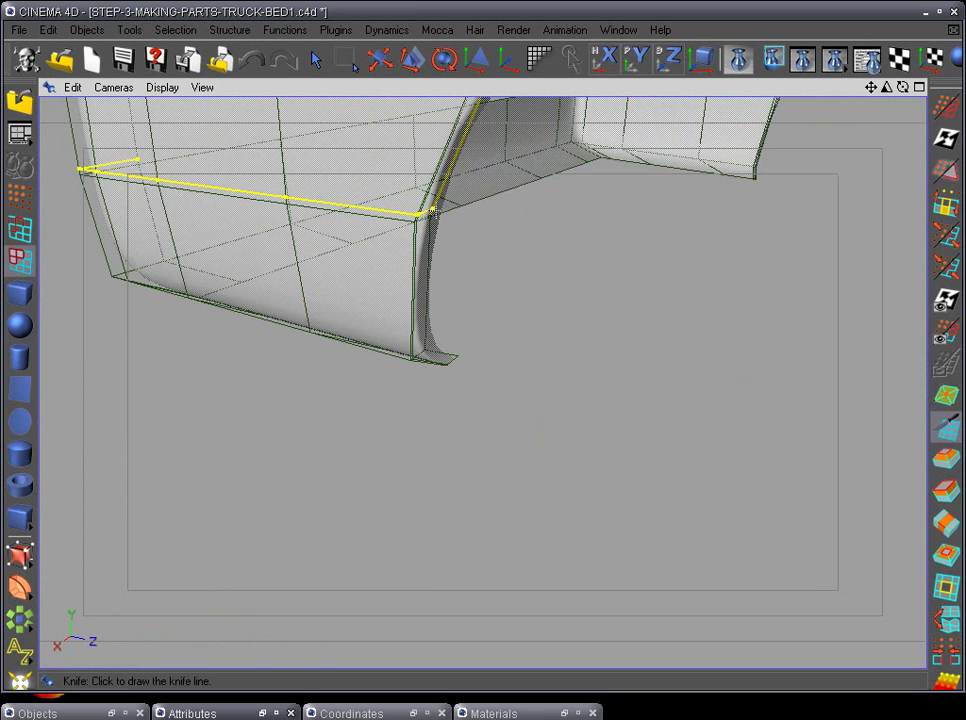
left_click(433, 211)
Add matching loop cuts on the opposite wall's lower panels and beside the corner edges of the beam below the tailgate opening.
left_click_drag(643, 358, 300, 372, "alt")
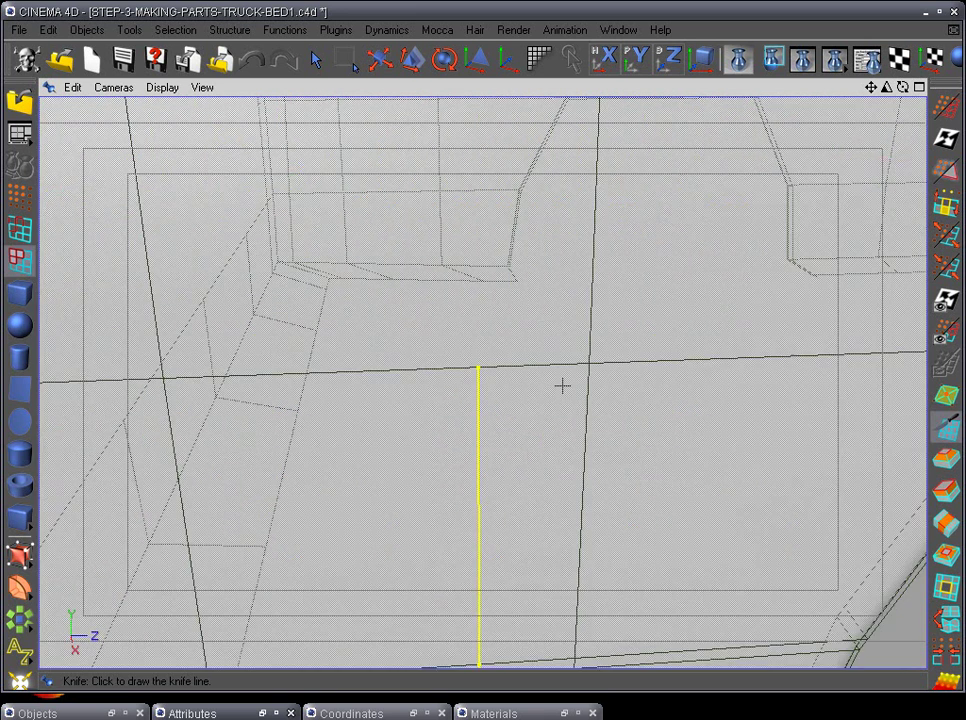
right_click_drag(562, 385, 640, 403, "alt")
left_click_drag(640, 403, 440, 500, "alt")
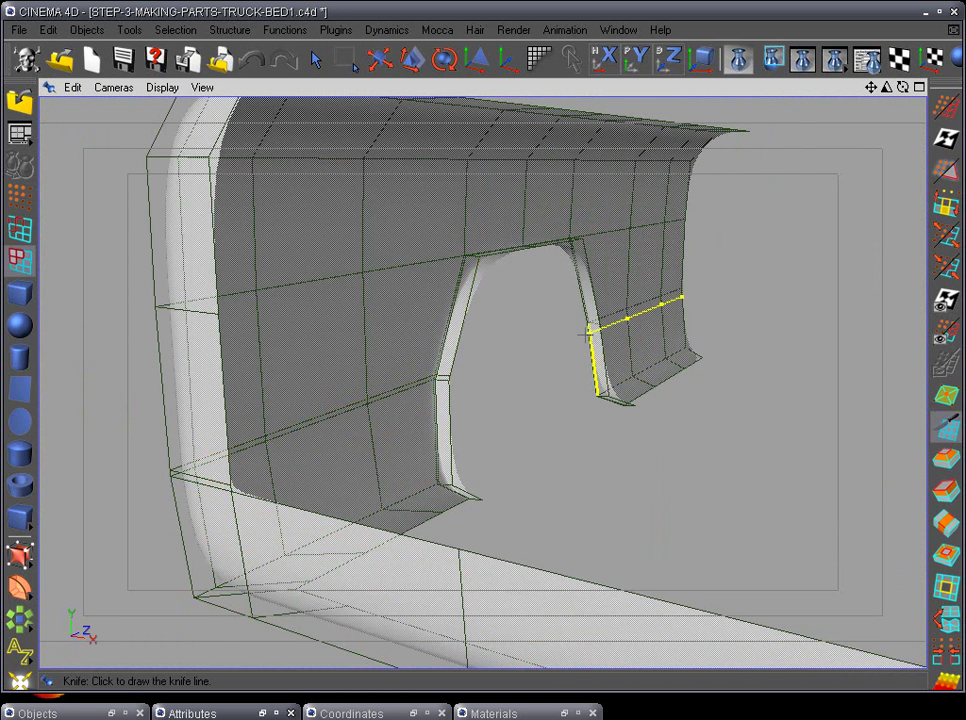
left_click_drag(594, 318, 504, 501, "alt")
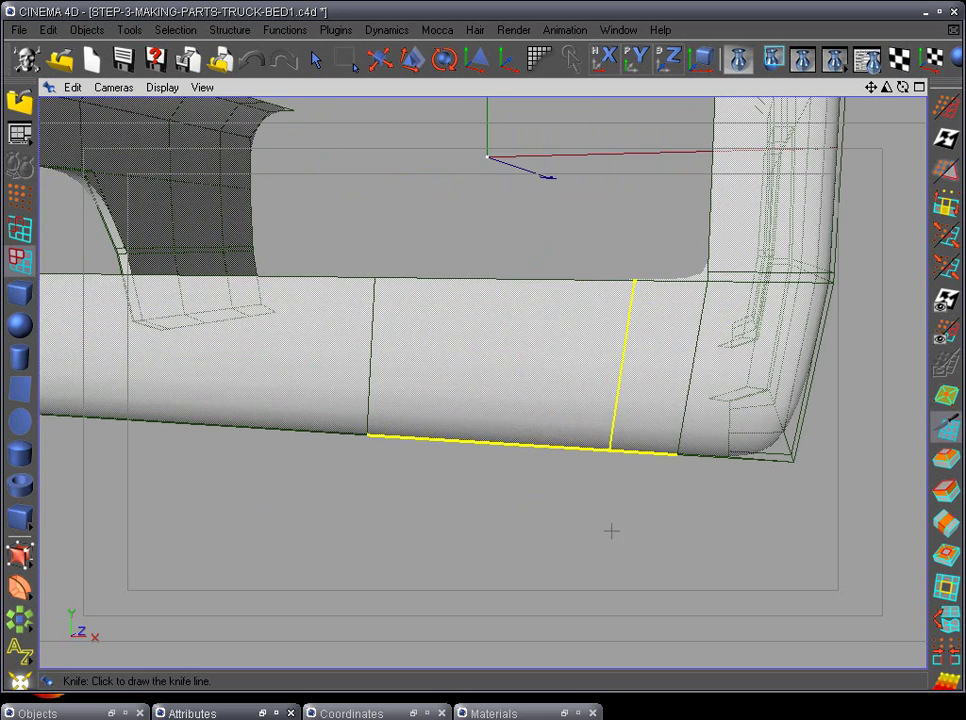
left_click_drag(611, 531, 380, 530, "alt")
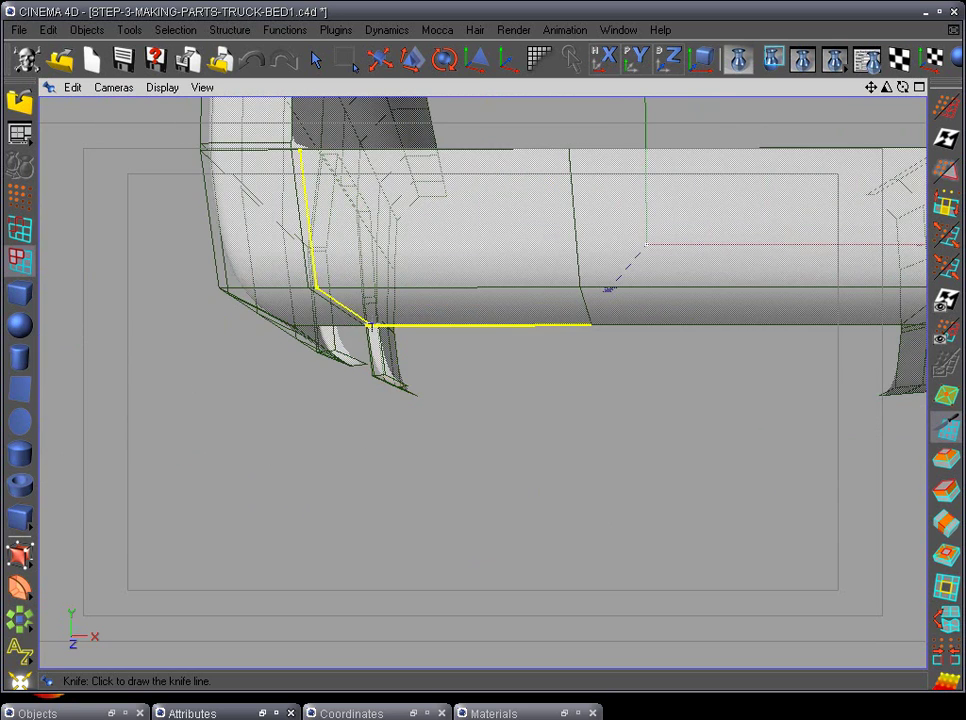
left_click_drag(608, 289, 424, 416, "alt")
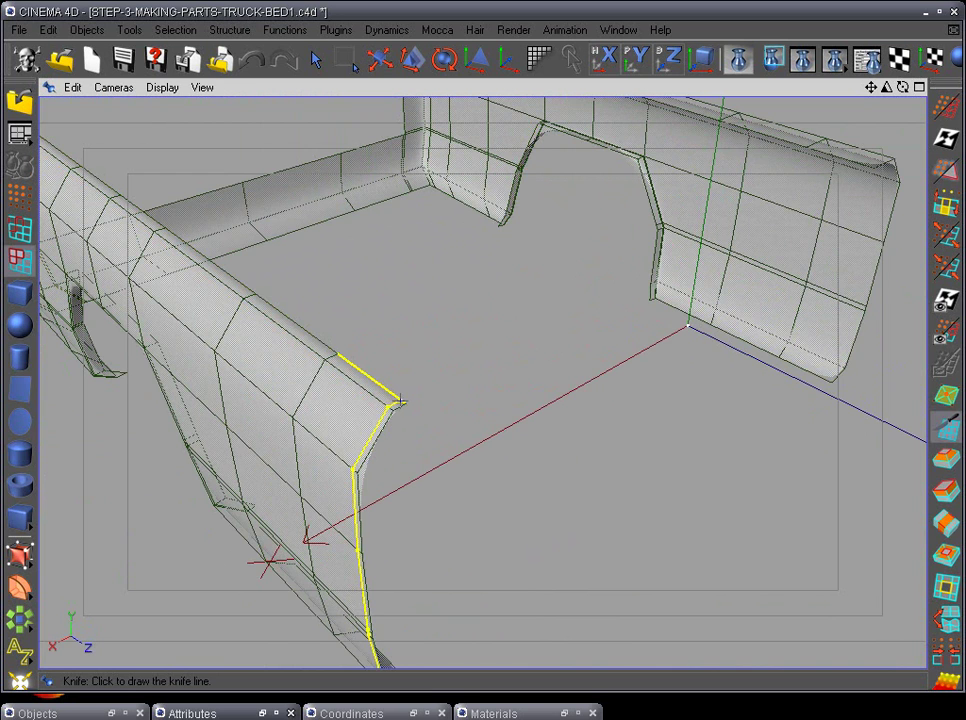
Add loop cuts close to the open cab-end edges of both side walls.
left_click_drag(451, 567, 330, 480, "alt")
left_click_drag(194, 645, 160, 680, "alt")
left_click_drag(425, 640, 800, 470, "alt")
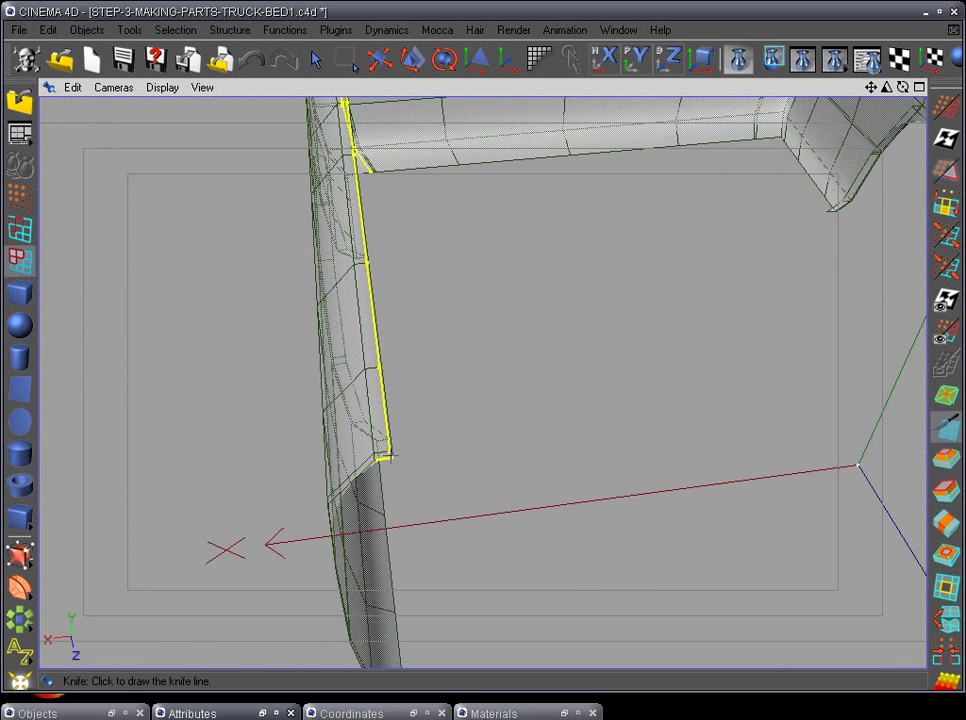
left_click_drag(535, 450, 685, 563, "alt")
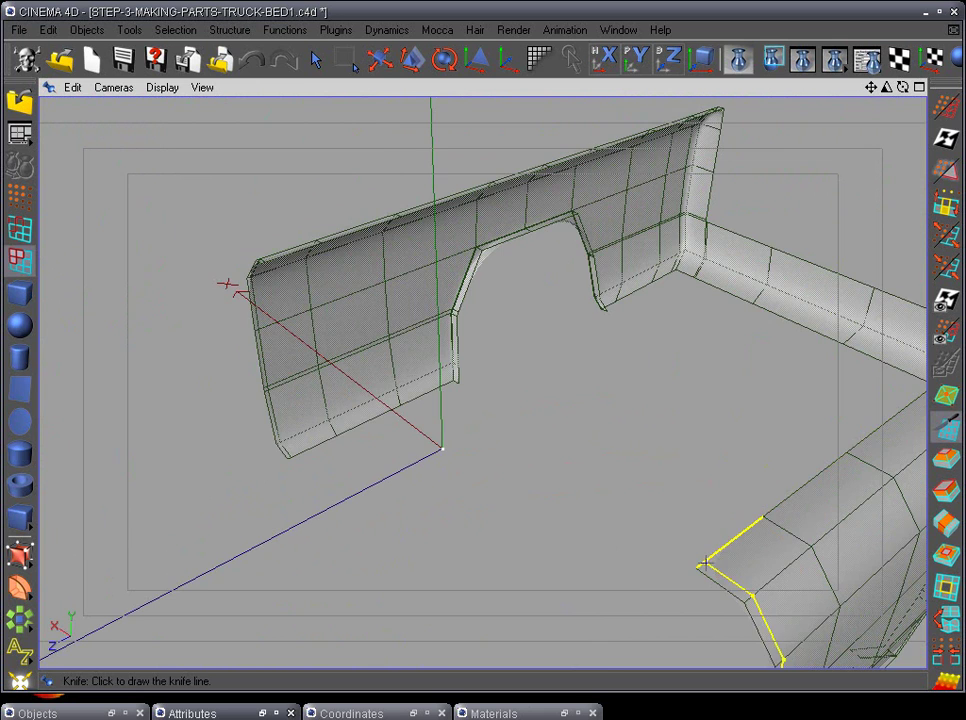
scroll(474, 423, "down", 3)
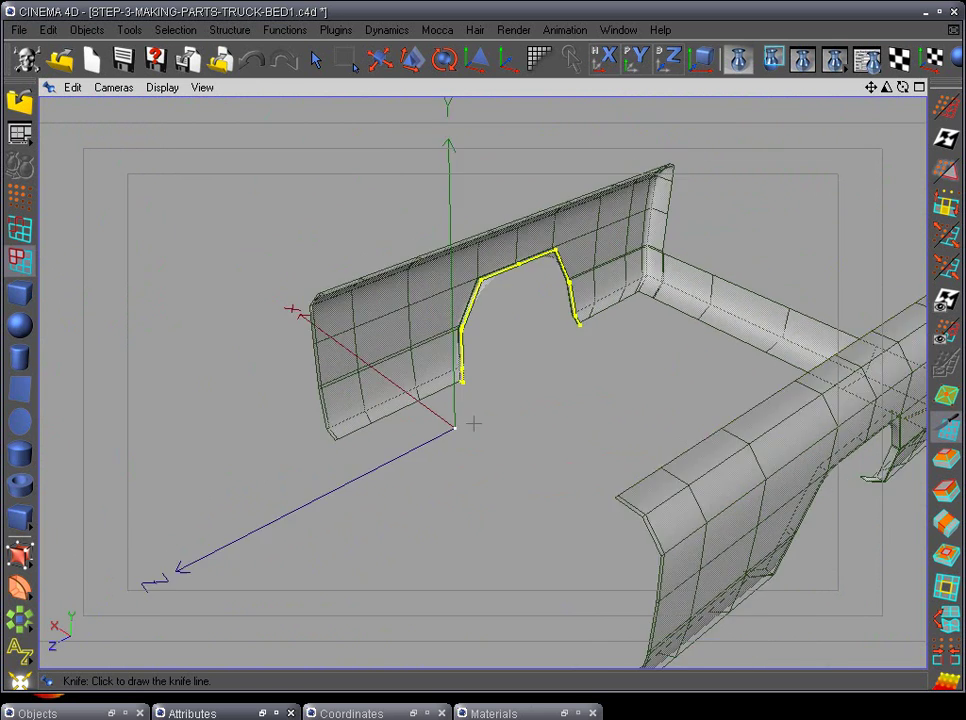
left_click_drag(474, 423, 210, 512, "alt")
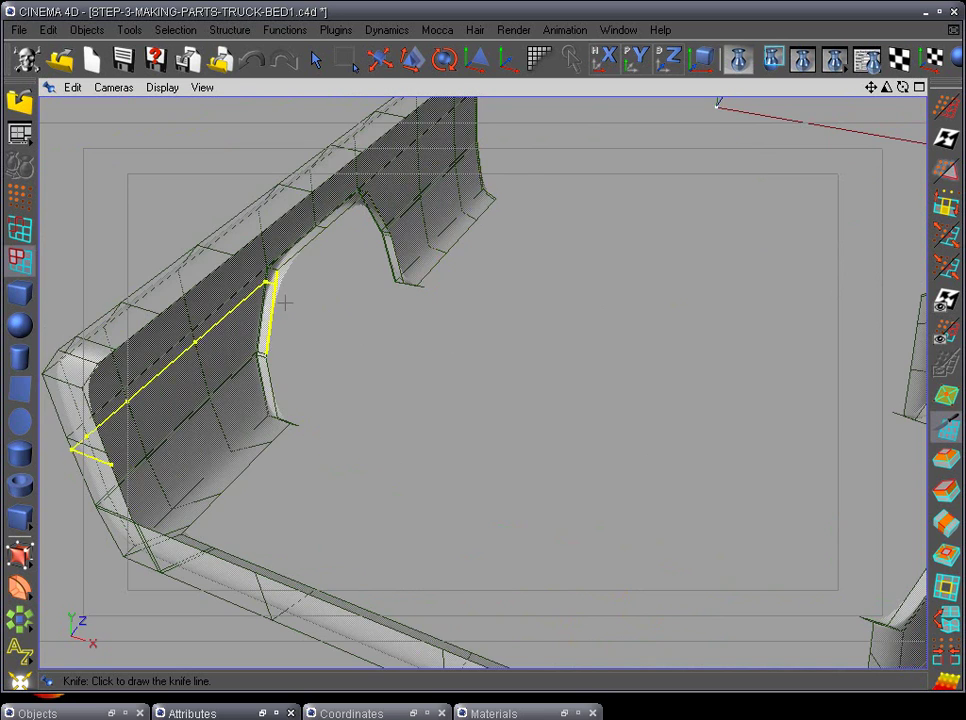
left_click_drag(285, 302, 685, 452, "alt")
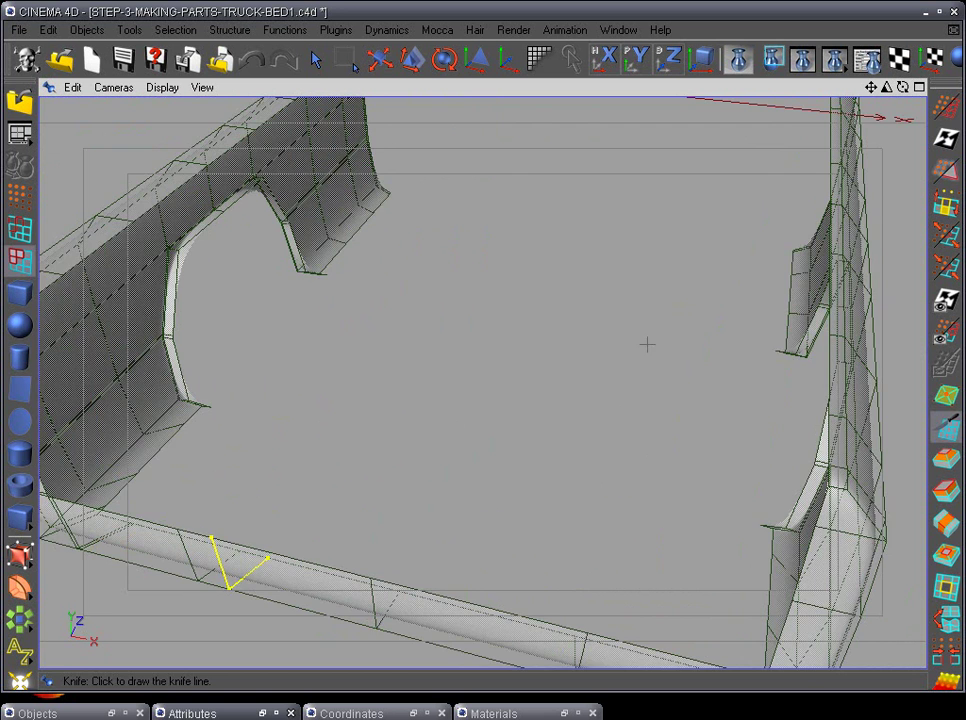
left_click_drag(647, 344, 567, 285, "alt")
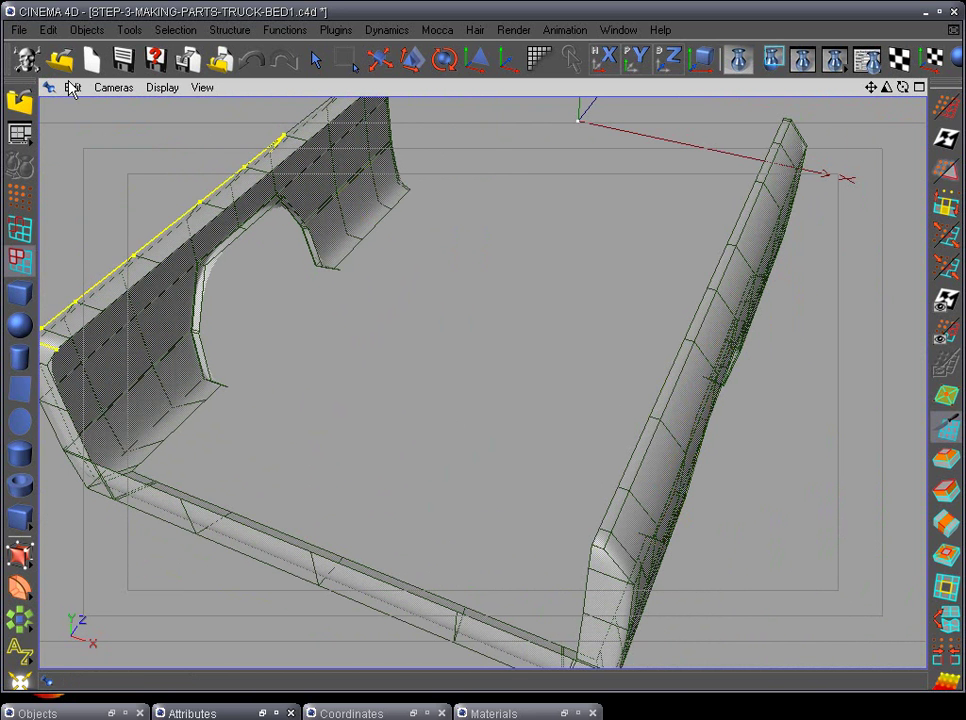
Select the open inner outline of the truck bed using Loop Selection with Select Boundary Loop on and Stop at Boundary Edges off.
left_click(23, 231)
left_click(315, 59)
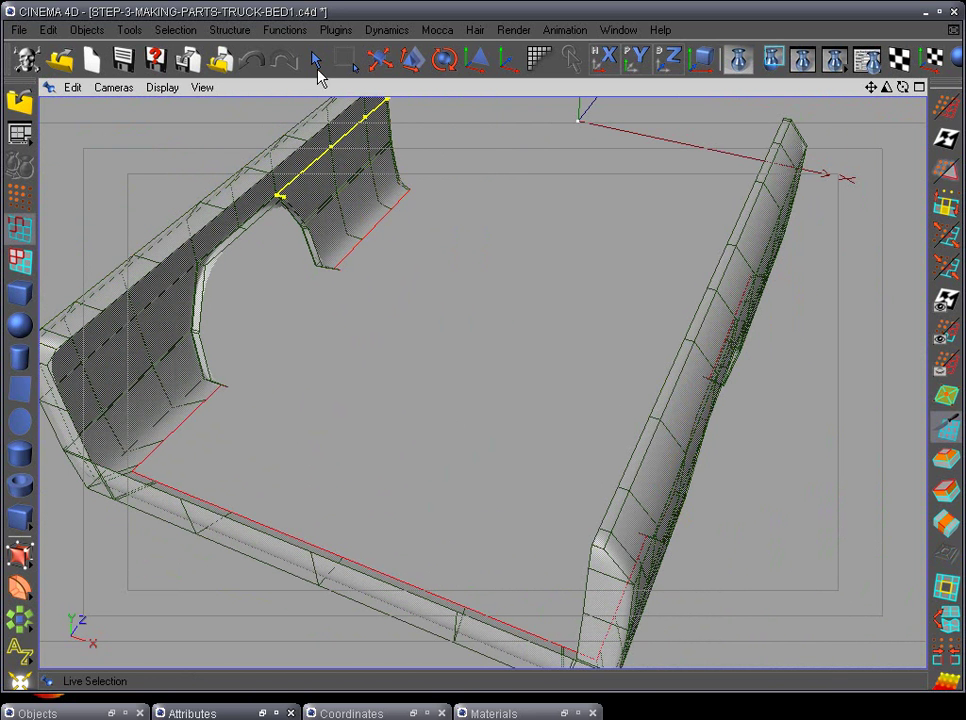
left_click_drag(367, 142, 392, 340, "alt")
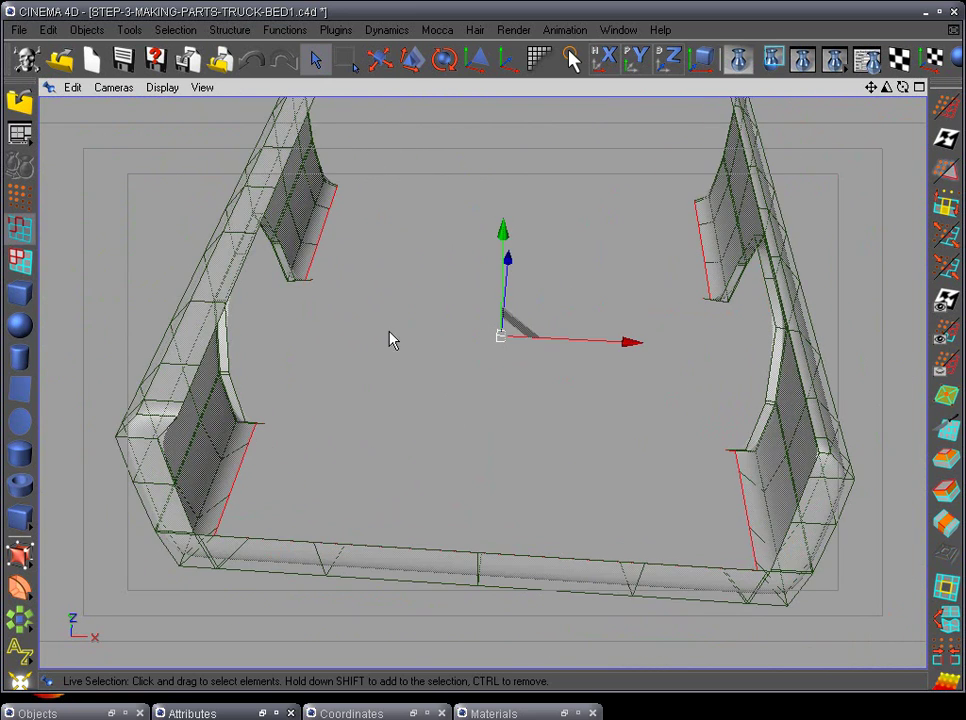
left_click(948, 206)
double_click(948, 211)
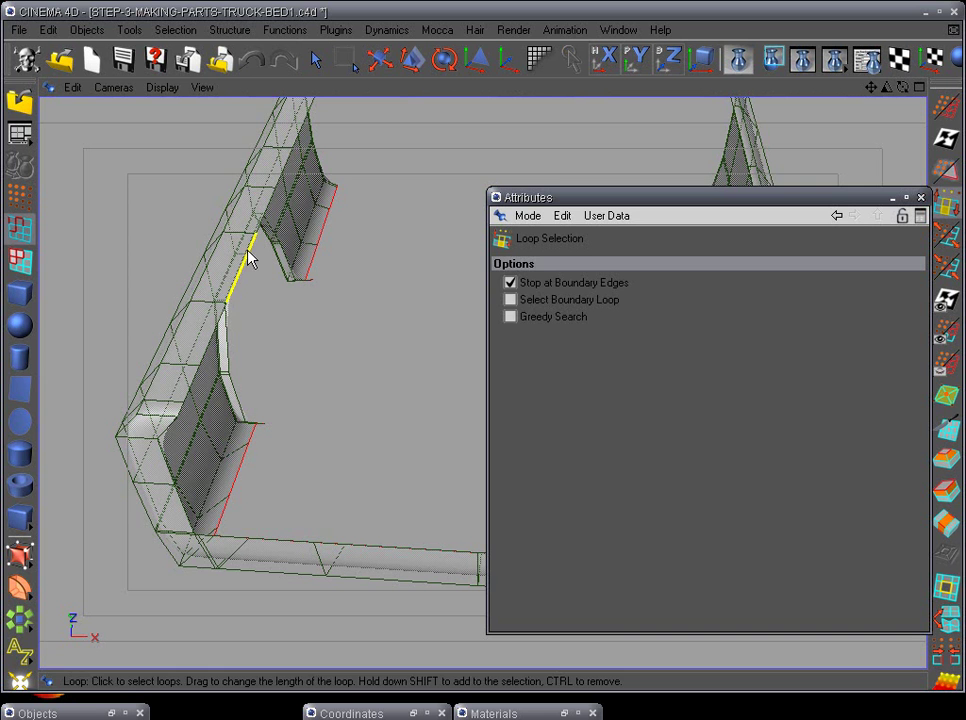
left_click(510, 299)
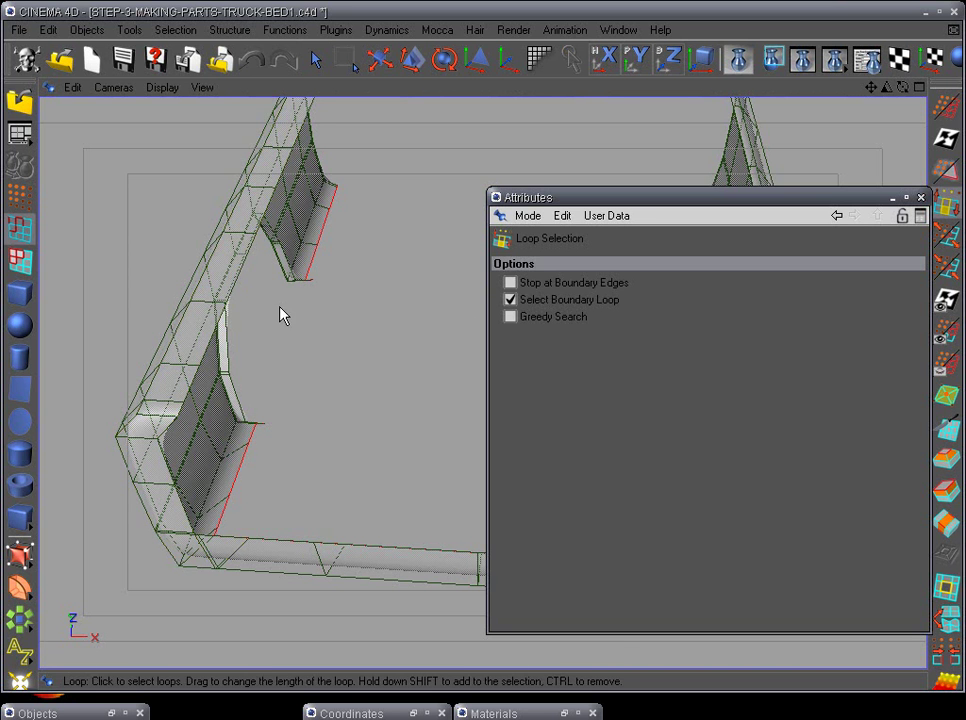
left_click(247, 266)
left_click_drag(244, 263, 610, 255, "alt")
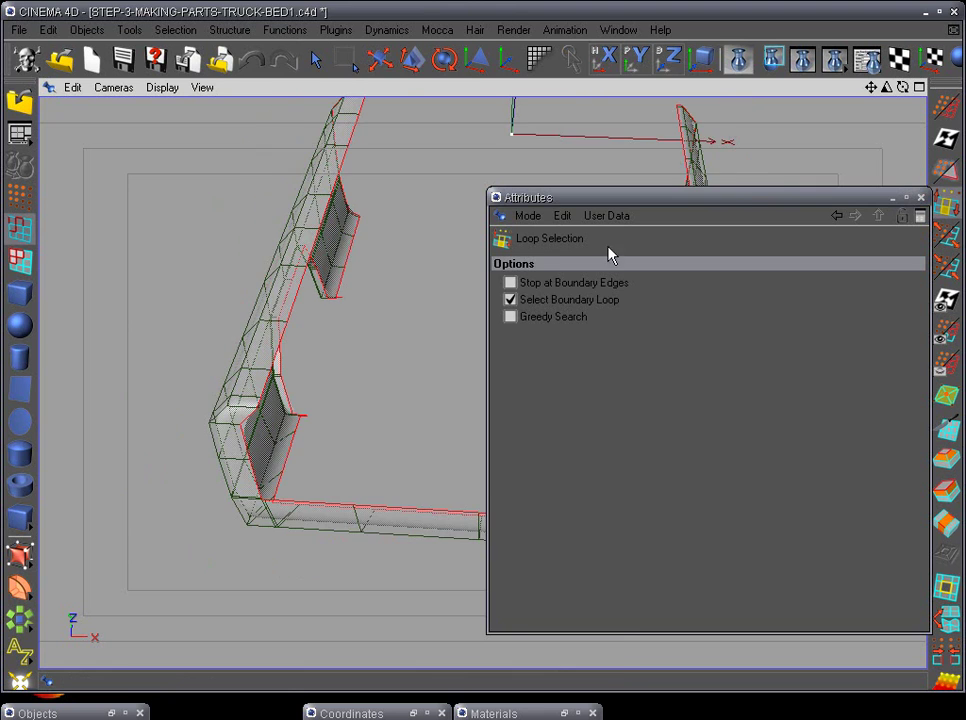
left_click(895, 199)
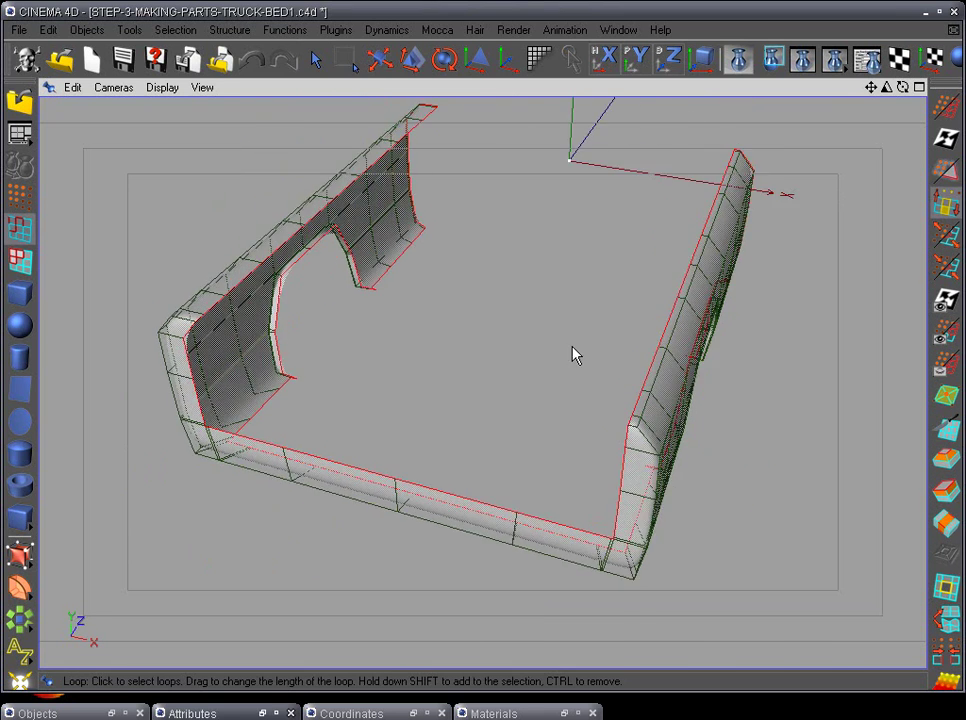
Deselect the lower and wheel-arch edges on one side wall, keeping its top rail and cab-end edges selected.
left_click_drag(573, 351, 543, 228, "alt")
left_click(346, 62)
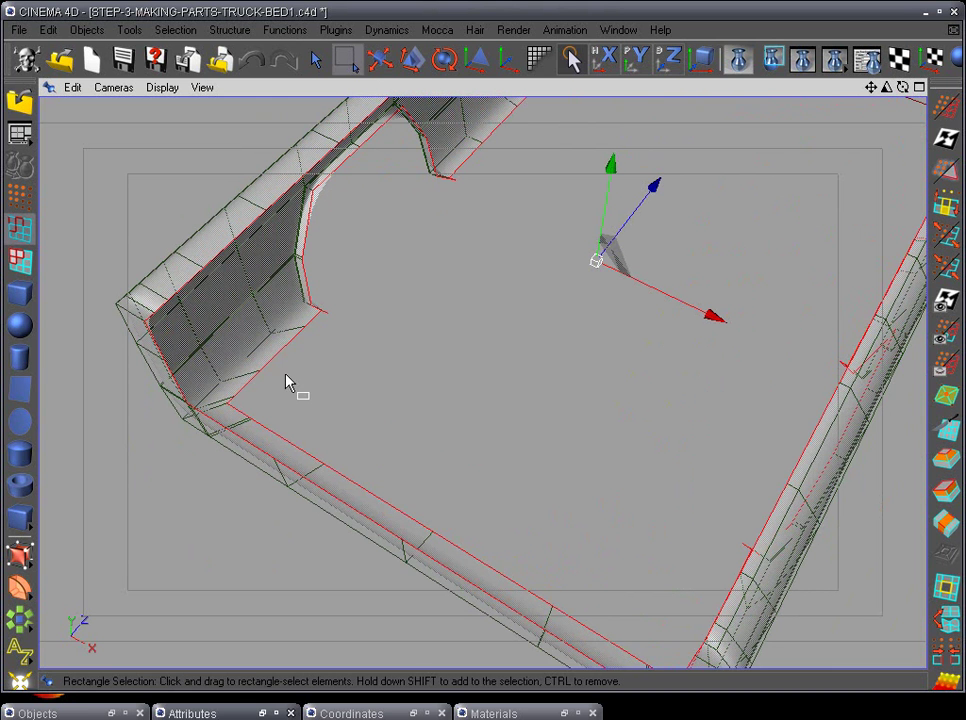
left_click(316, 62)
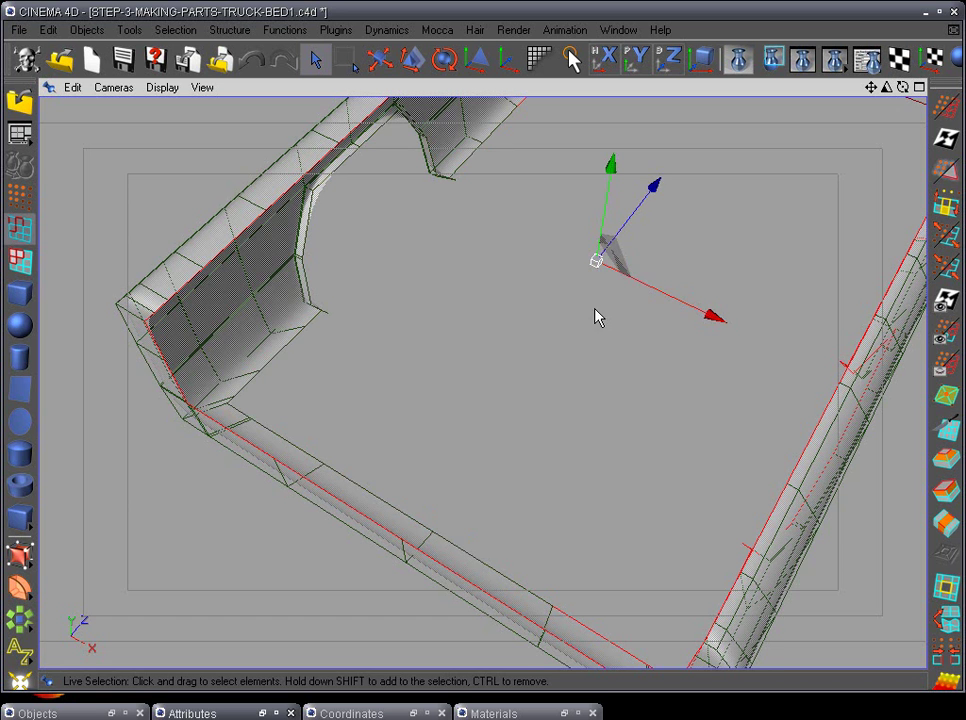
left_click_drag(614, 257, 511, 268, "alt")
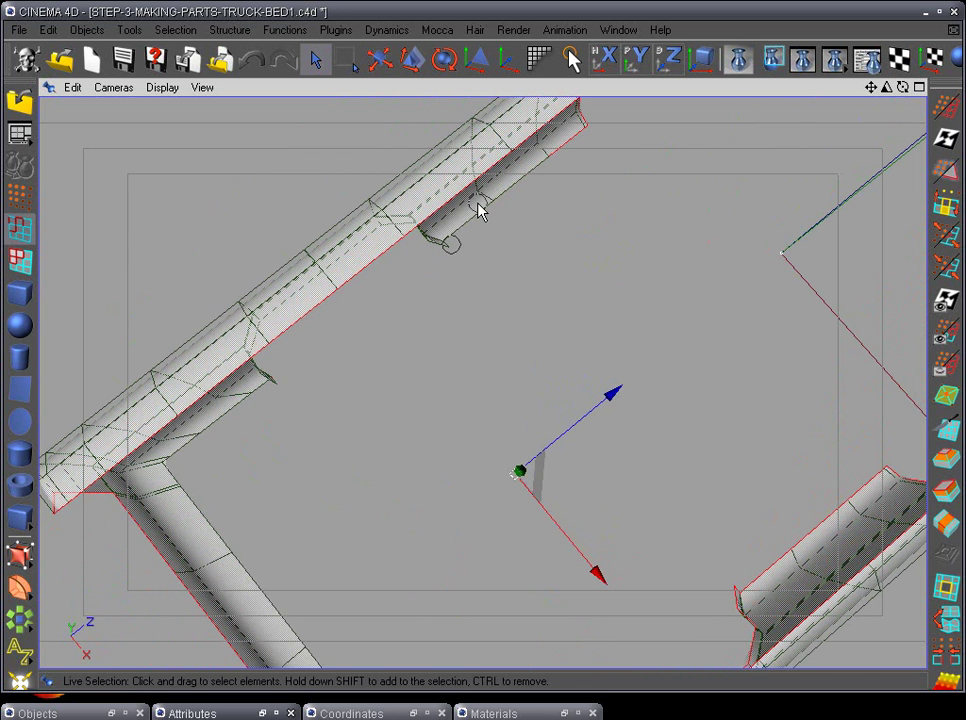
left_click(637, 410)
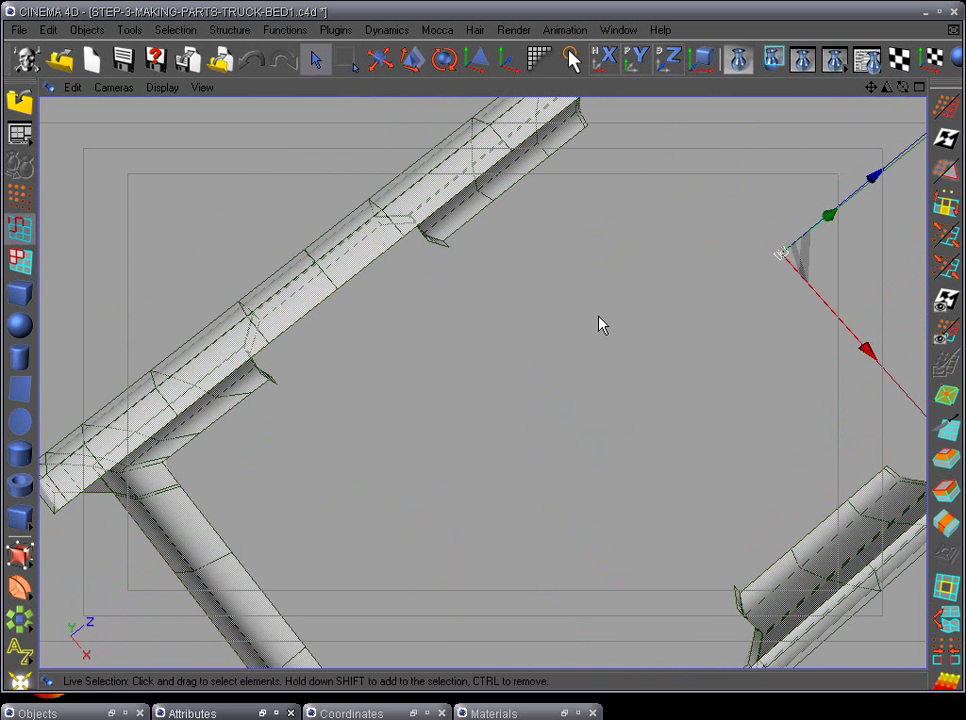
left_click_drag(541, 414, 538, 507, "alt")
left_click_drag(507, 430, 551, 518, "alt")
key("ctrl+z")
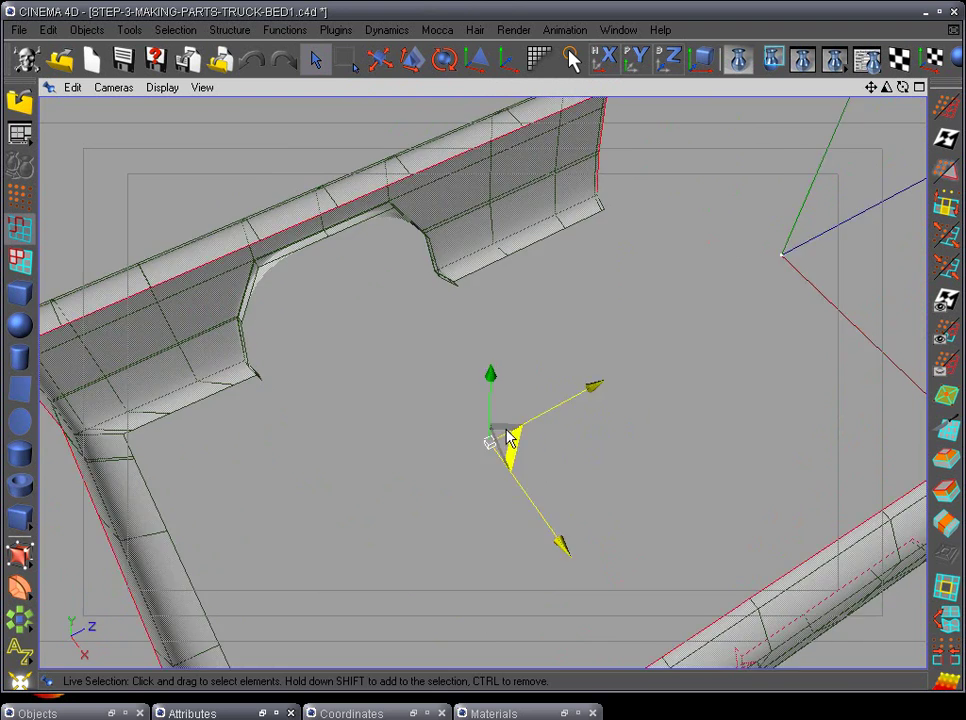
Add the short lower flange edge at the cab end of that side wall to the selection.
left_click_drag(508, 431, 725, 512, "alt")
middle_click_drag(721, 503, 541, 416, "alt")
right_click_drag(541, 416, 400, 520, "alt")
left_click_drag(886, 88, 847, 224)
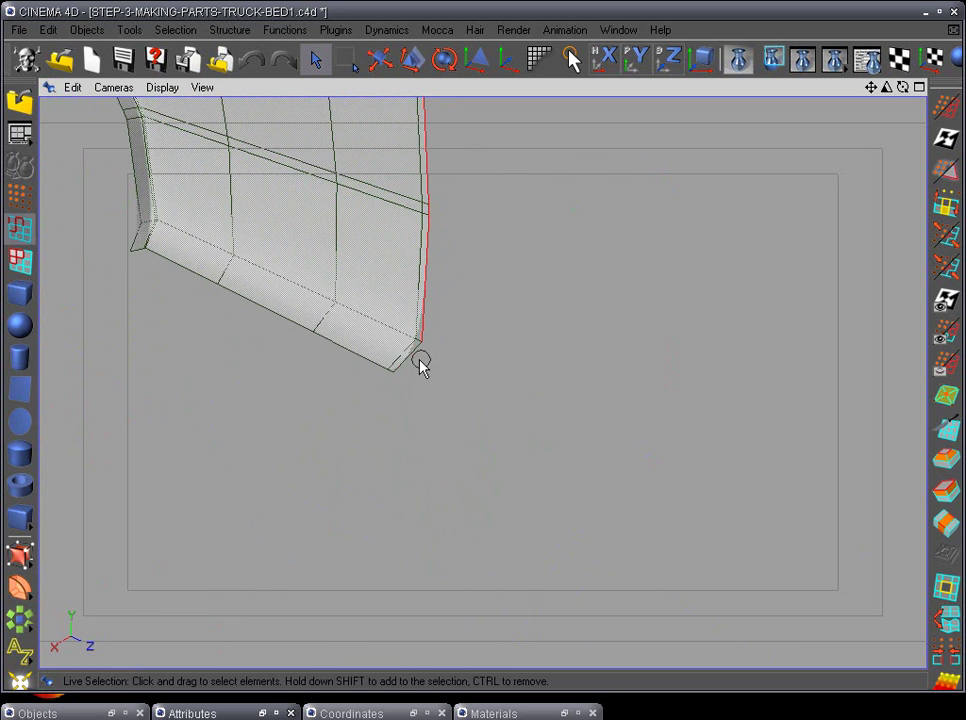
left_click_drag(420, 359, 408, 359, "shift")
right_click_drag(421, 455, 520, 482, "alt")
Deselect the wheel-arch and bottom edges of the opposite side wall, keeping its cab-end flange edge selected.
left_click_drag(520, 482, 231, 388, "alt")
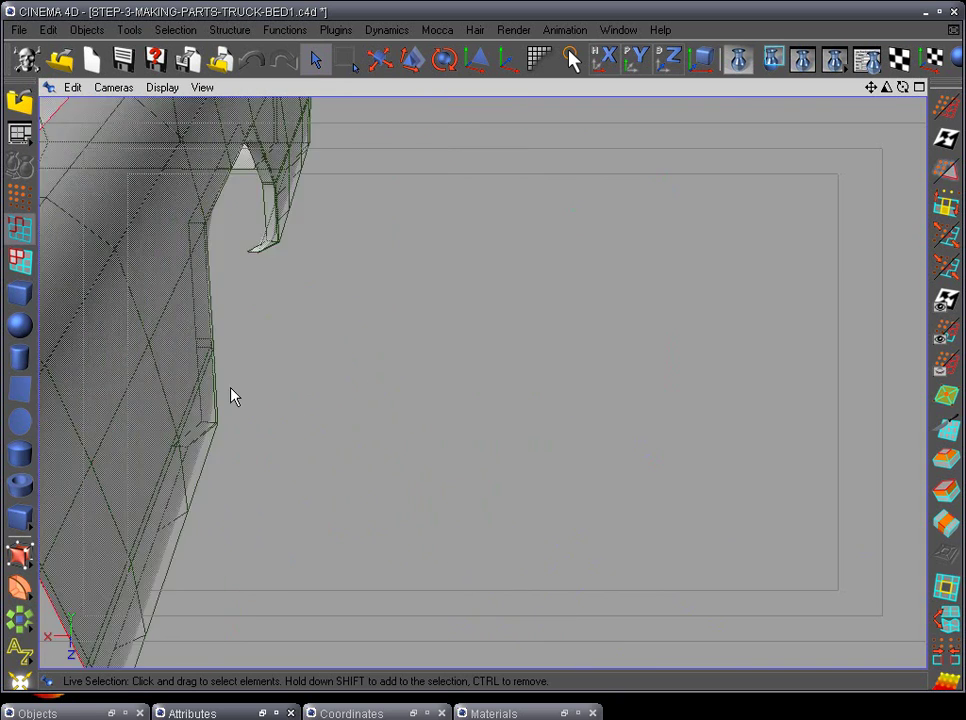
middle_click_drag(231, 388, 870, 443, "alt")
left_click_drag(873, 452, 703, 488, "alt")
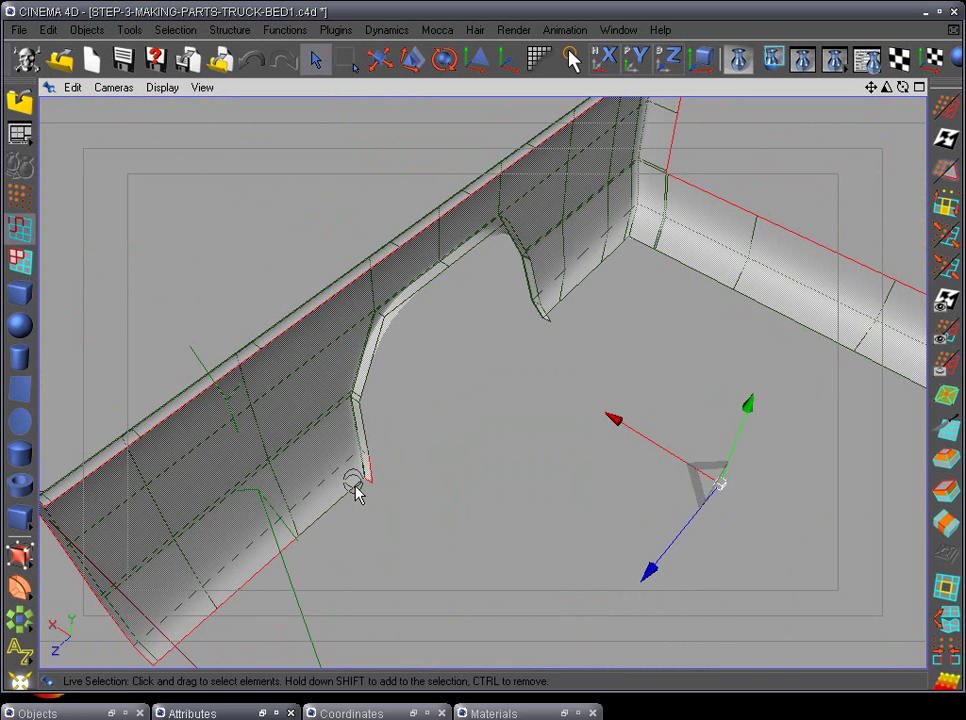
left_click_drag(296, 633, 680, 330, "alt")
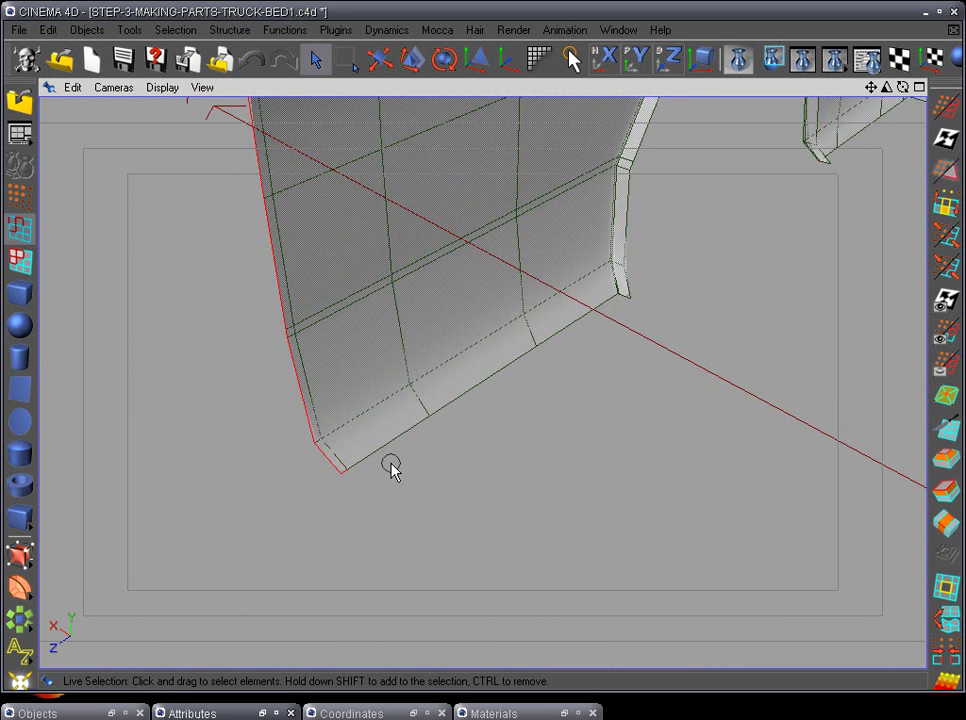
left_click_drag(350, 472, 488, 514, "alt")
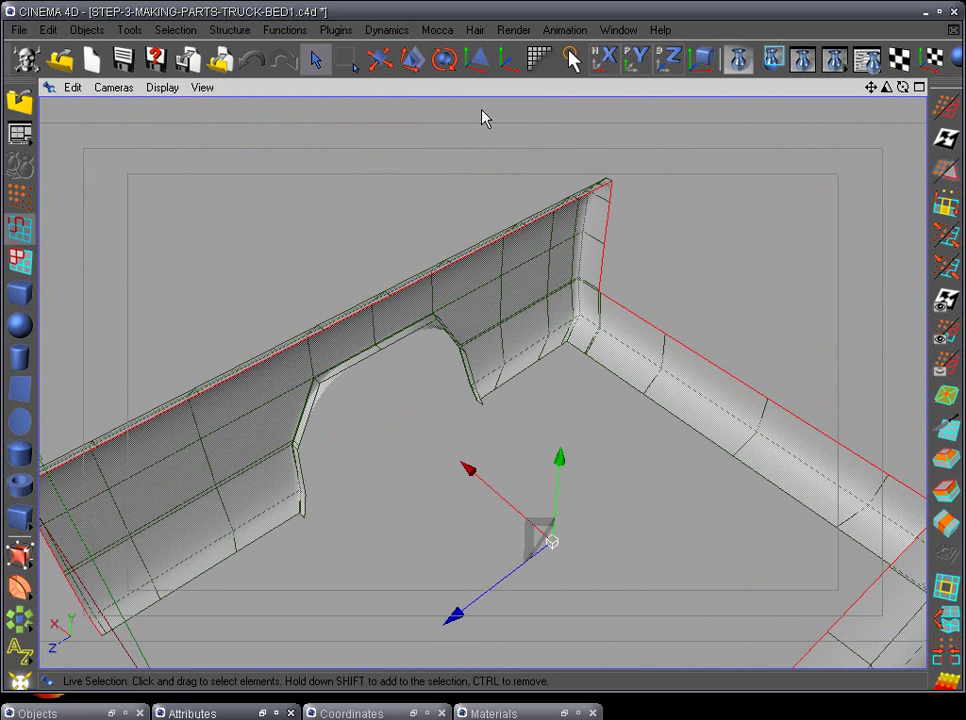
Extrude the selected boundary edges and scale them into a narrow inner lip around the bed walls and tailgate opening.
left_click(947, 491)
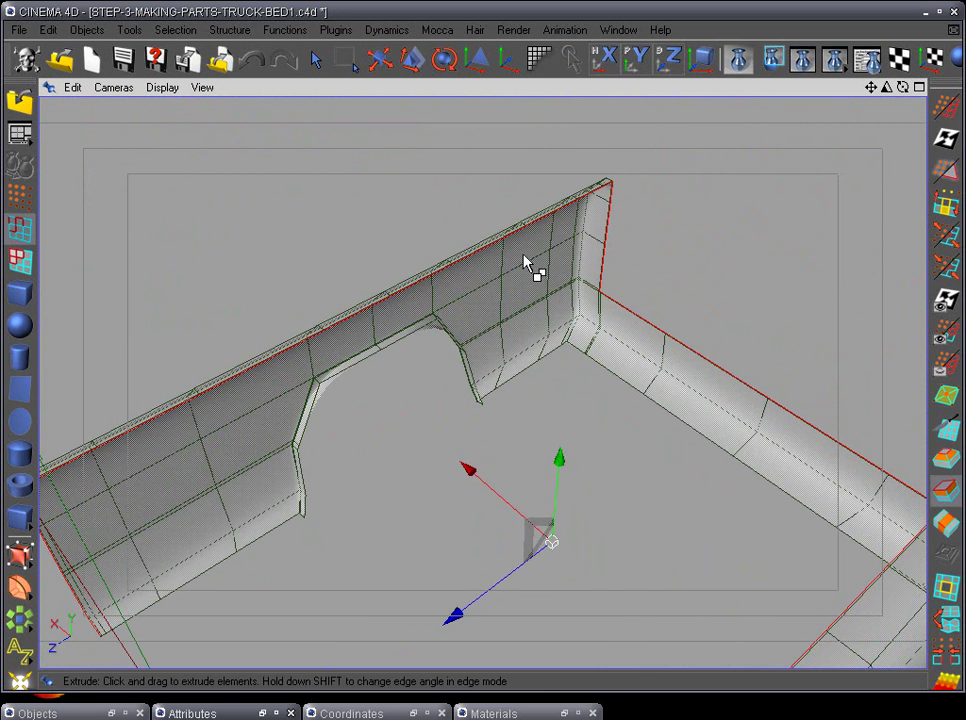
left_click(411, 62)
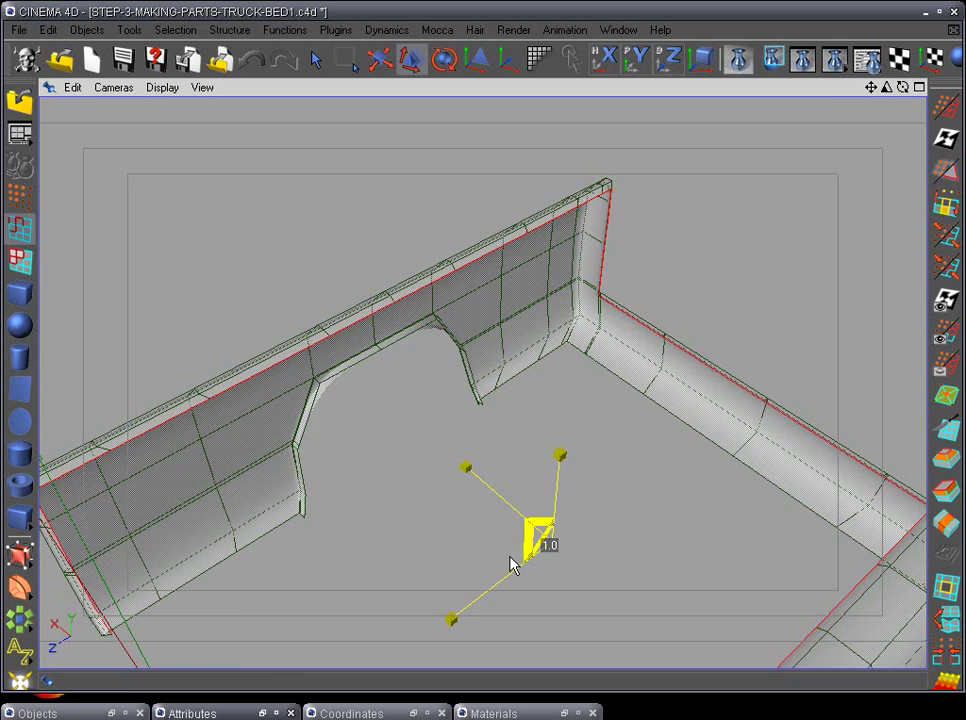
left_click_drag(571, 459, 370, 443, "alt")
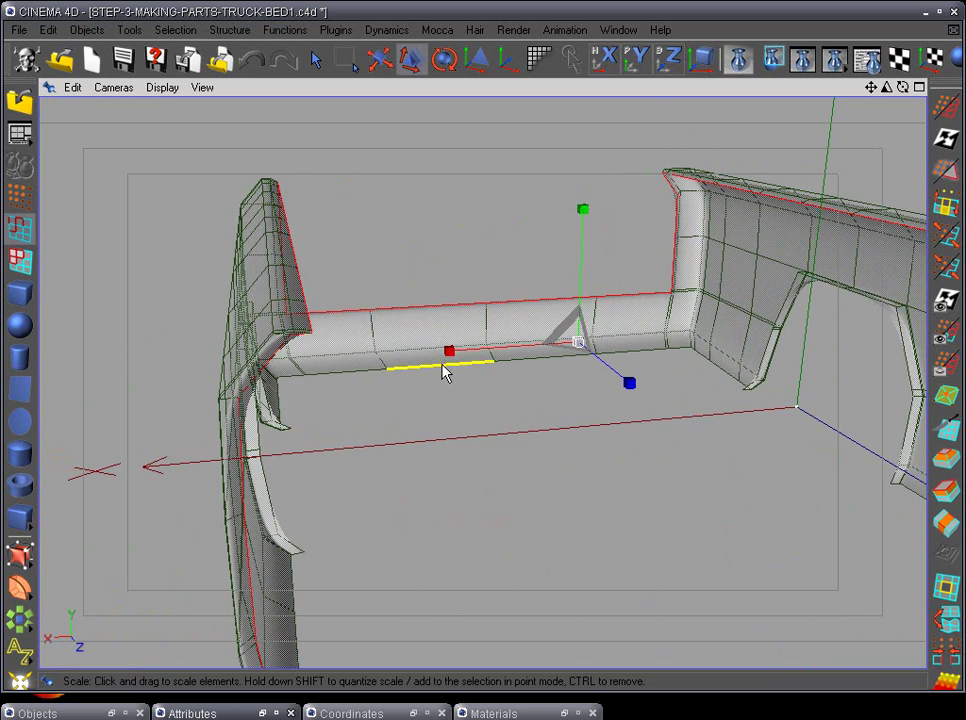
mouse_move(445, 372)
left_mouse_down()
mouse_move(453, 358)
mouse_move(474, 360)
mouse_move(447, 357)
left_mouse_up()
left_click_drag(395, 428, 778, 345, "alt")
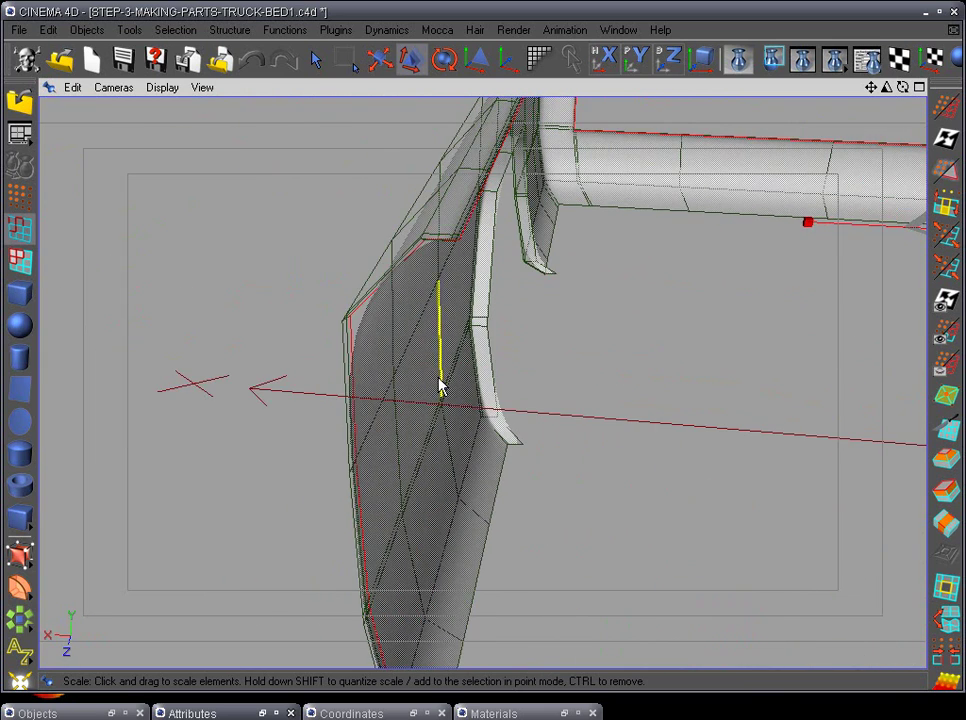
left_click_drag(660, 428, 636, 431, "alt")
left_click_drag(543, 492, 692, 406, "alt")
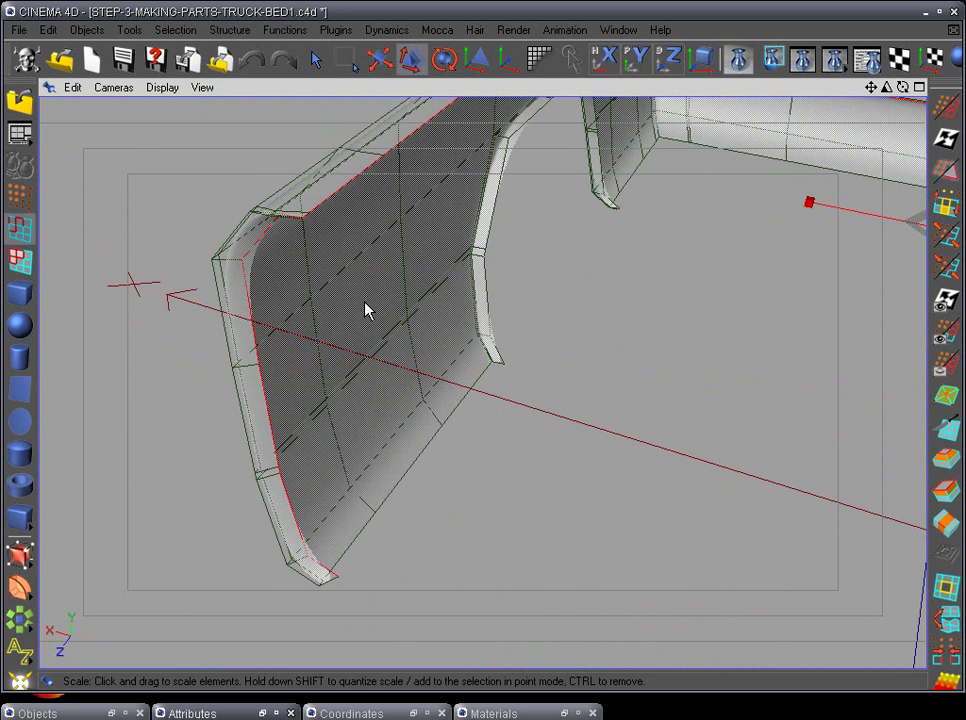
Deselect the cab-end edges of both side walls, keeping the lip edges along the rails and tailgate opening selected.
key("space")
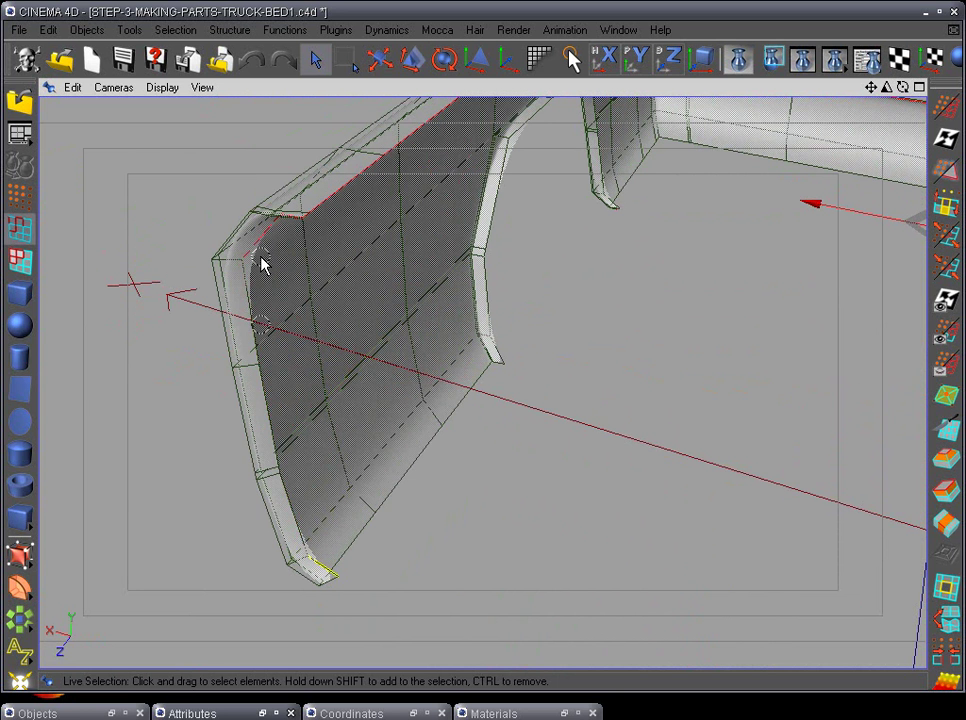
left_click_drag(291, 322, 740, 401, "alt")
right_click_drag(740, 401, 800, 395, "alt")
right_click_drag(165, 552, 201, 552, "alt")
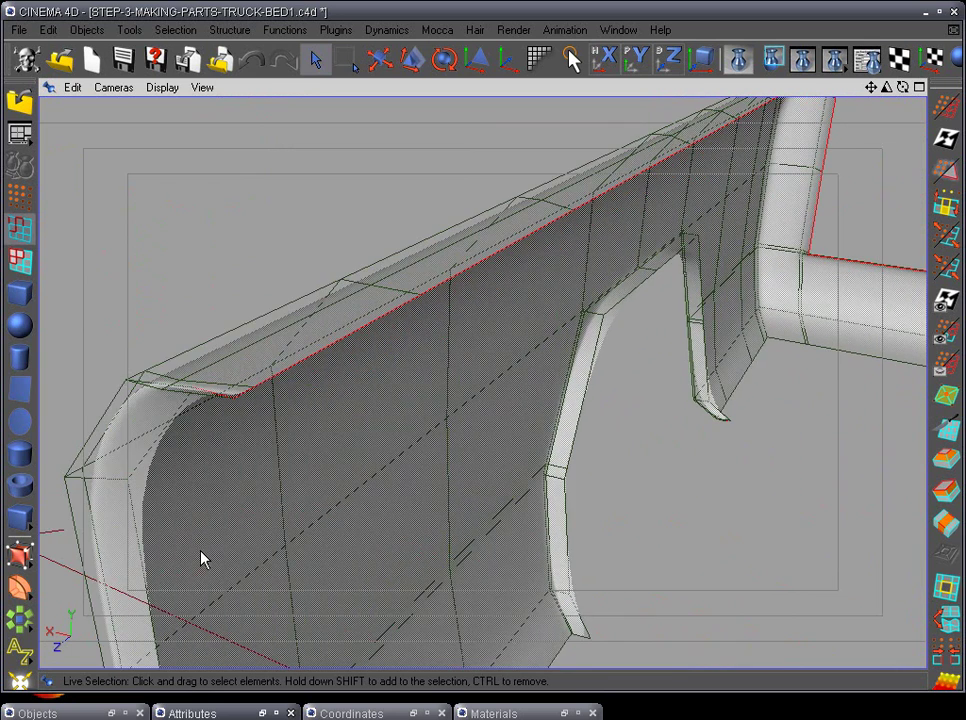
left_click_drag(266, 436, 303, 484, "alt")
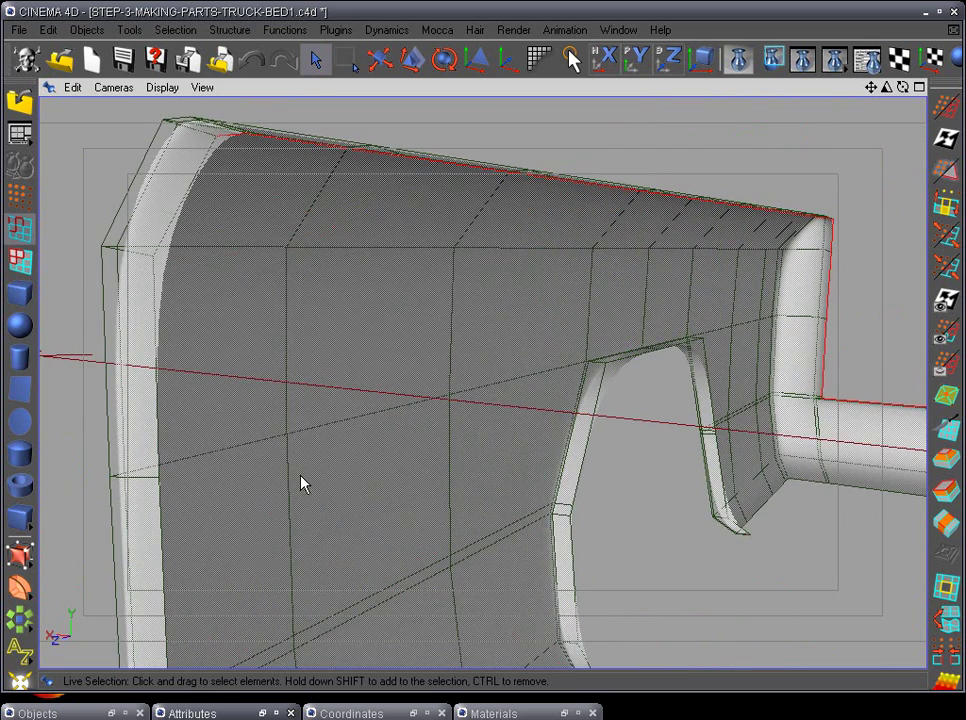
left_click_drag(226, 147, 800, 410, "alt")
left_click_drag(507, 461, 362, 681, "alt")
Examine the alignment of the selected lip edges on the side walls and tailgate opening in the perspective and four-view layouts.
key("t")
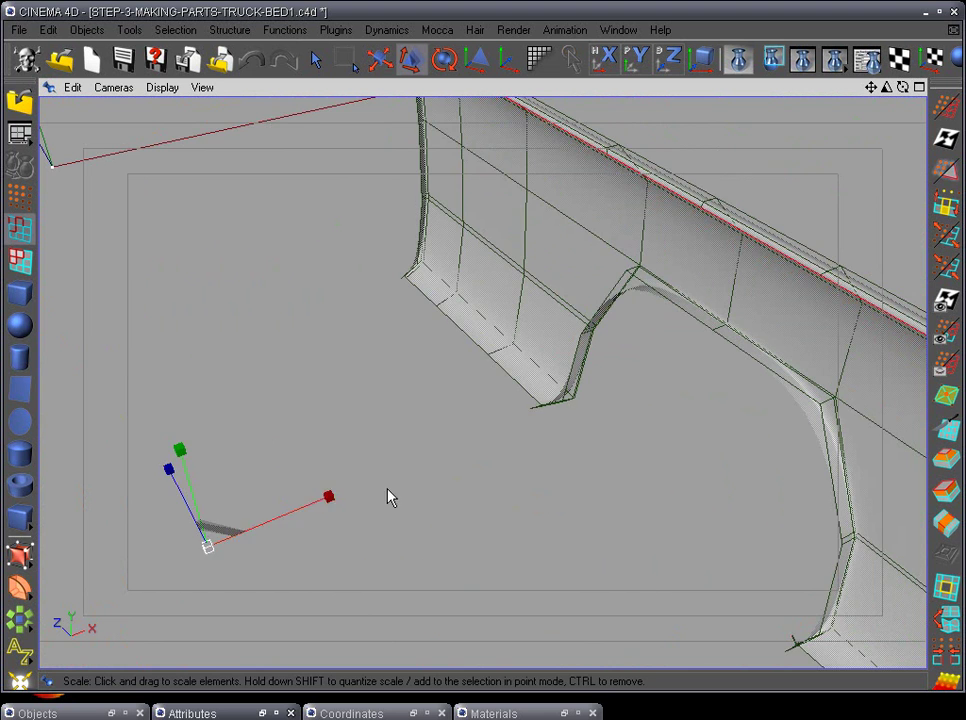
left_click_drag(388, 496, 522, 403, "alt")
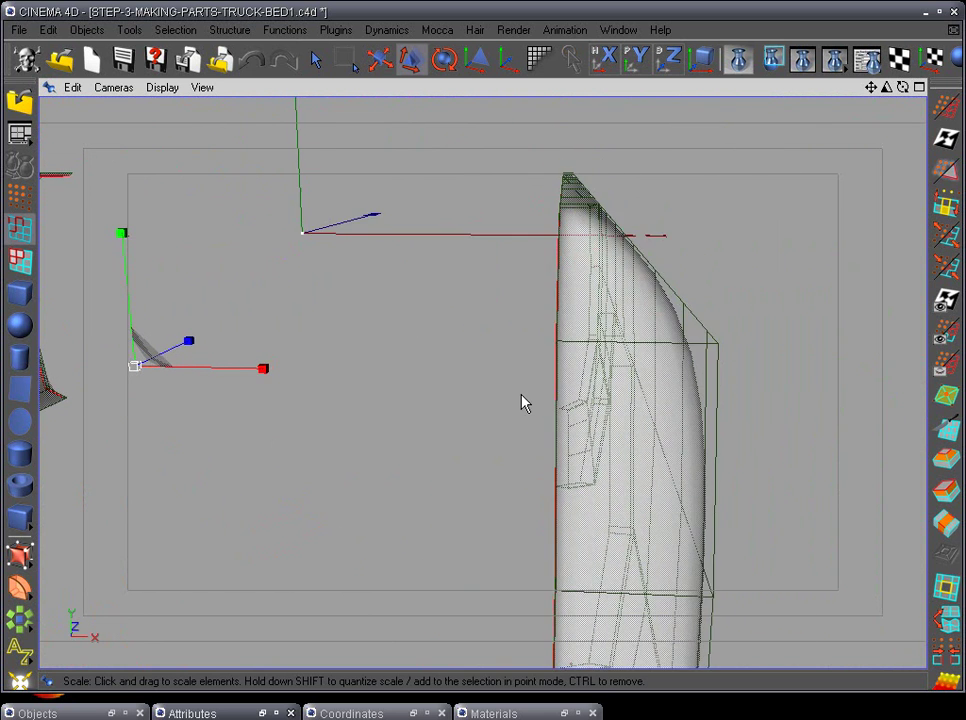
key("F4")
middle_click_drag(447, 477, 447, 162, "alt")
left_click_drag(449, 170, 237, 473, "alt")
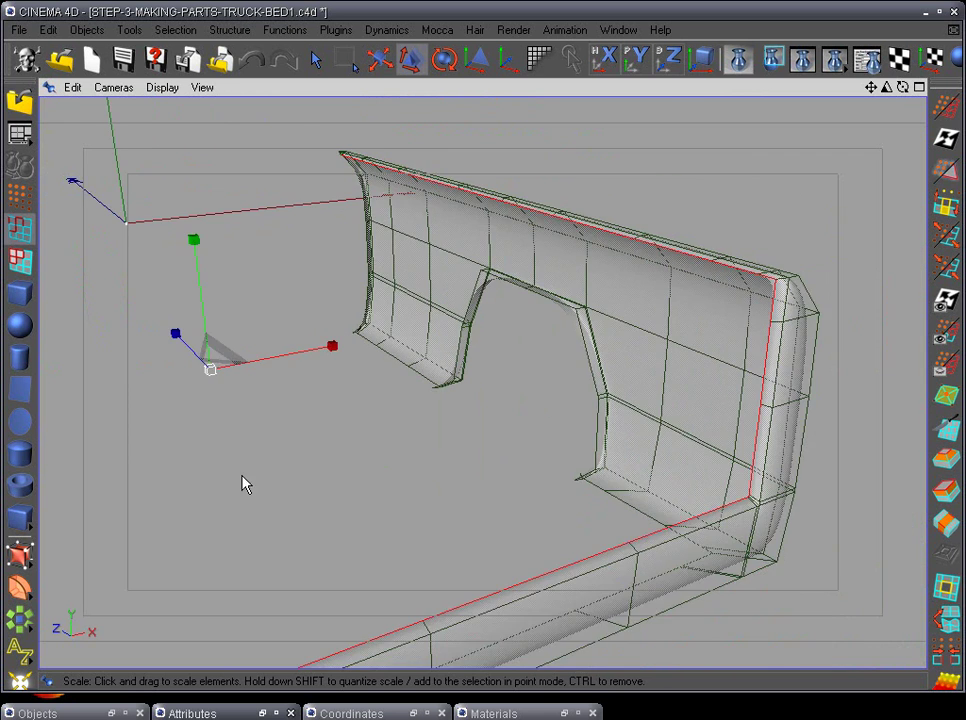
middle_click(242, 477)
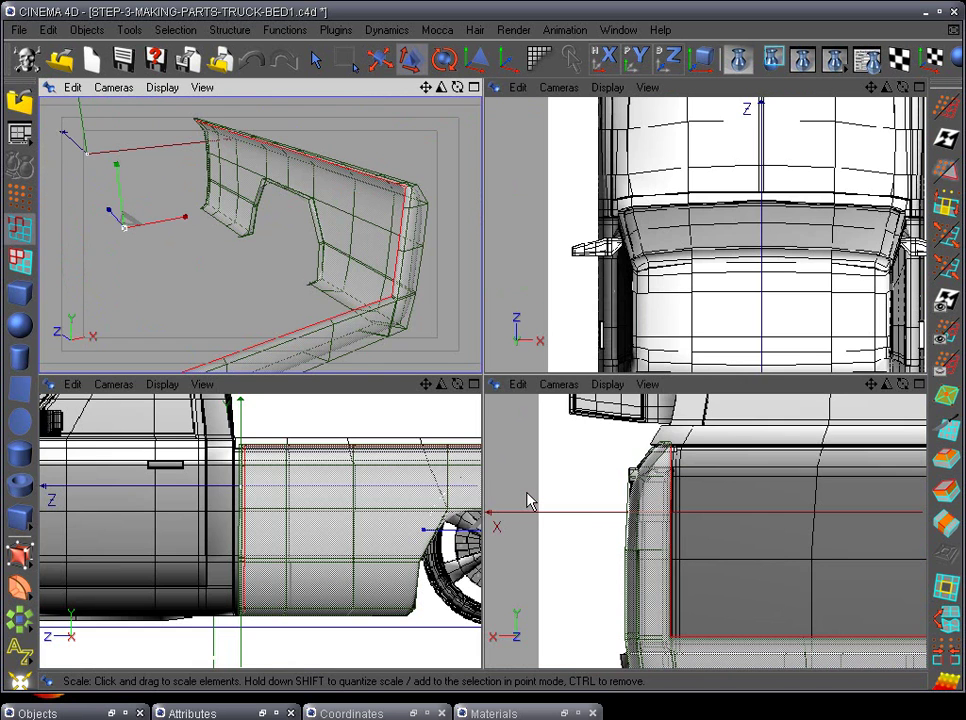
key("F1")
left_click_drag(527, 518, 857, 530, "alt")
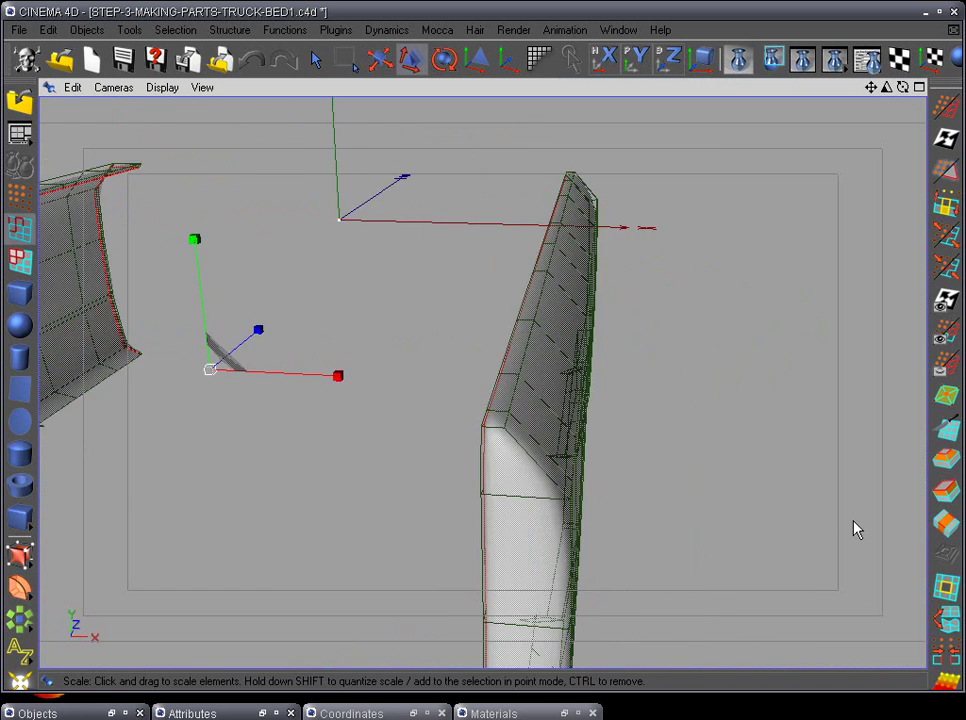
left_click_drag(710, 503, 716, 366, "alt")
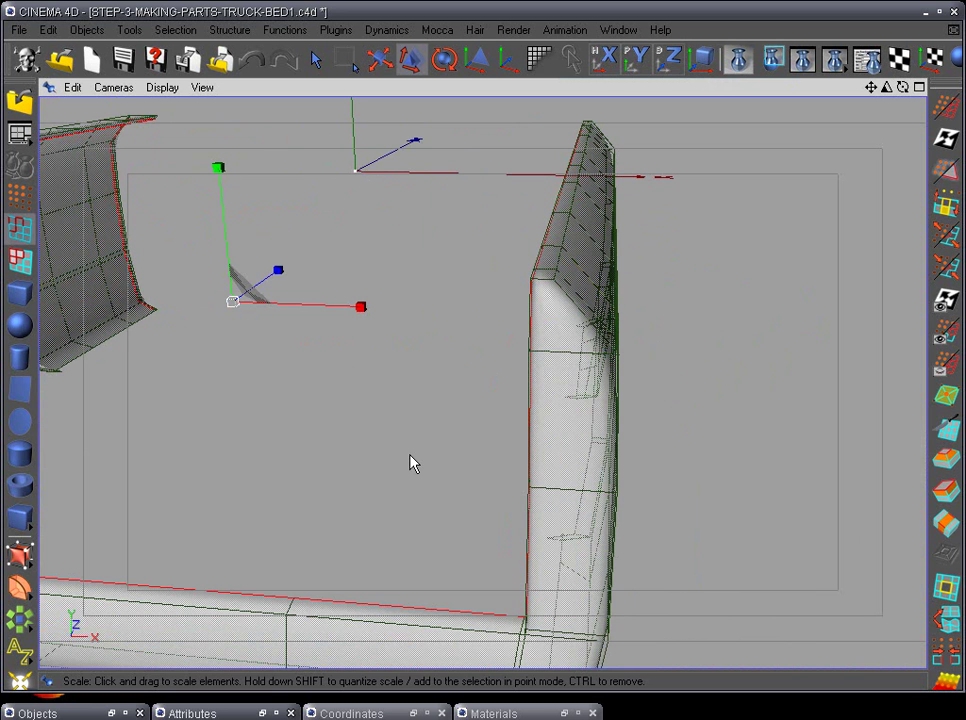
left_click_drag(640, 505, 645, 638, "alt")
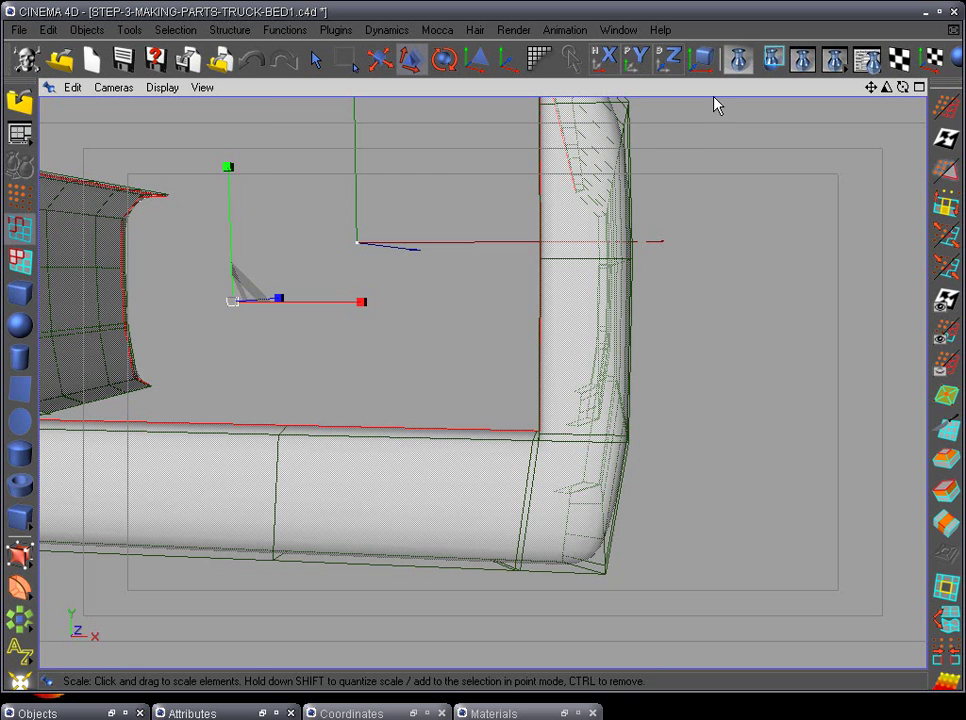
Switch to point editing and preview Knife loop cuts around the tailgate-end corner and side wall of the bed.
left_click(17, 202)
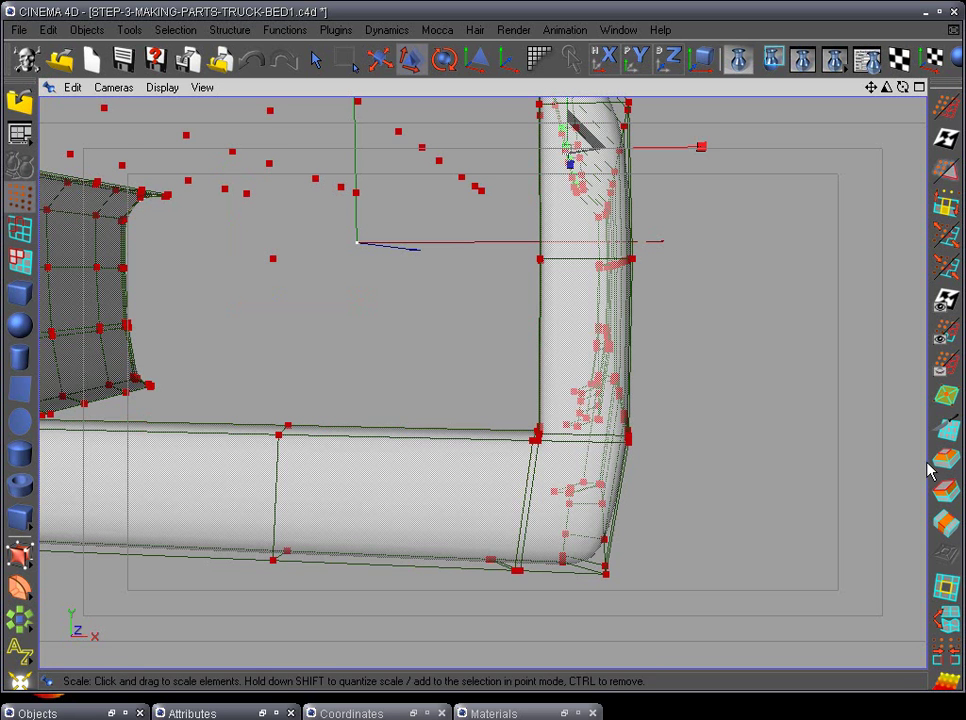
left_click(946, 427)
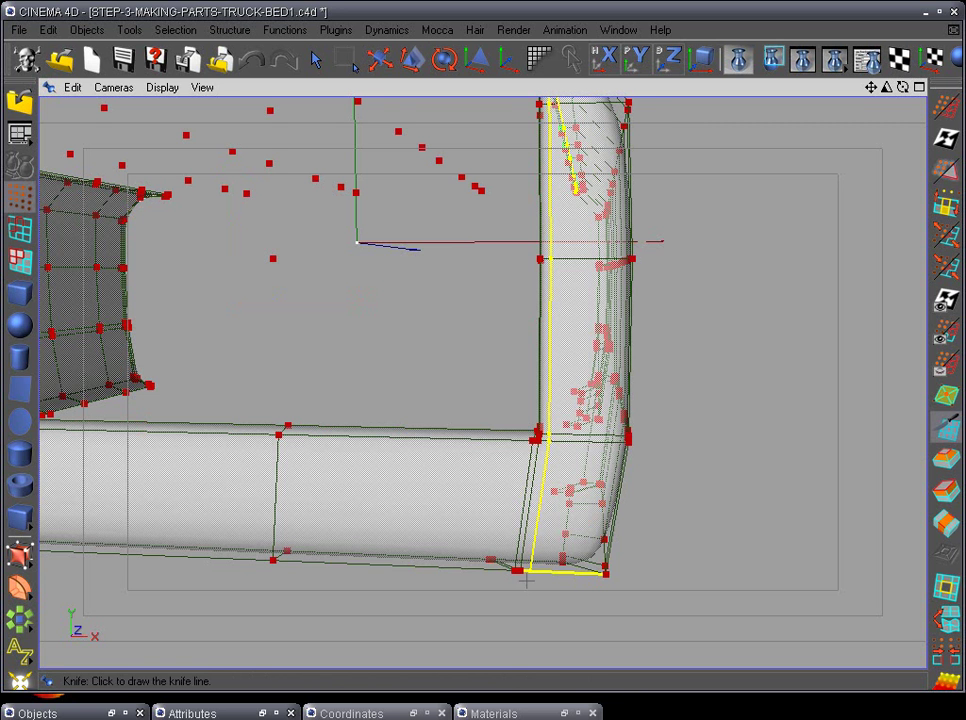
left_click_drag(530, 618, 530, 560, "alt")
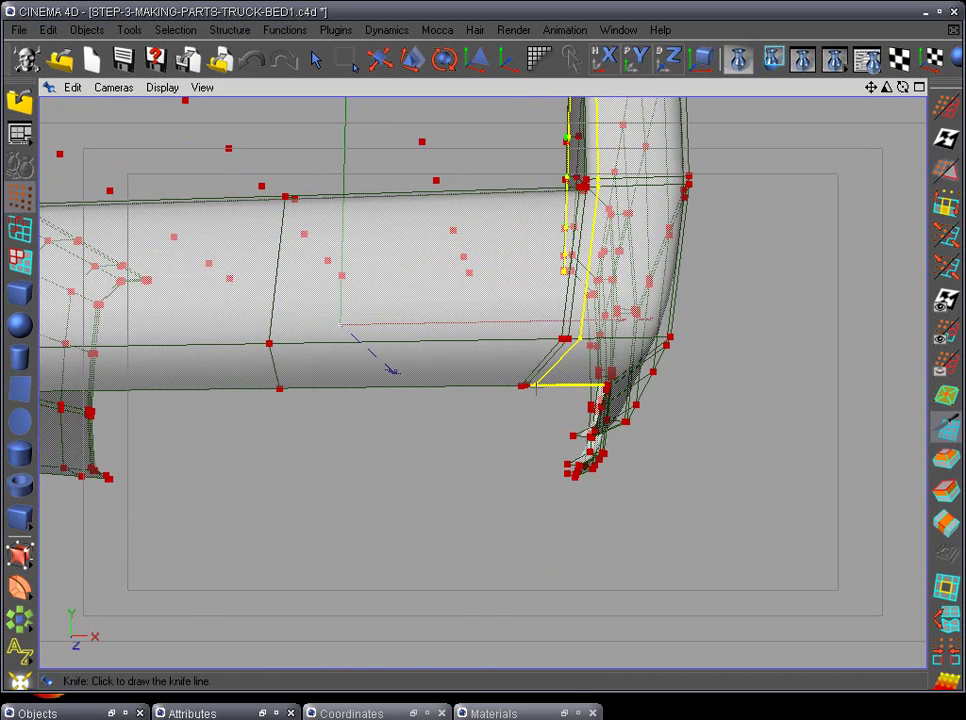
left_click_drag(441, 594, 632, 4, "alt")
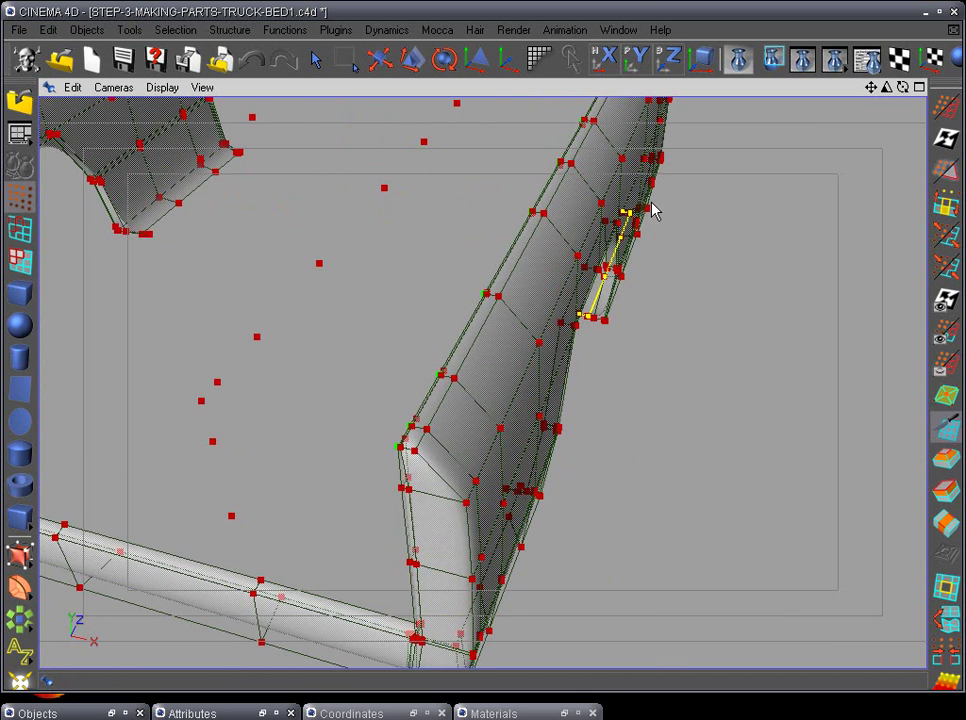
left_click_drag(652, 210, 381, 370, "alt")
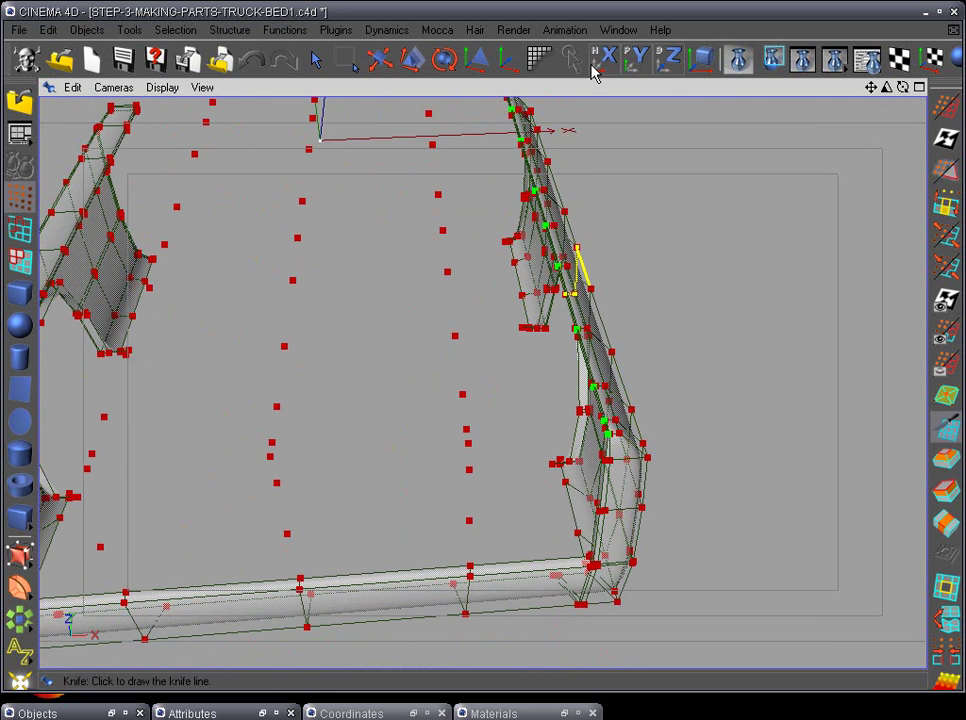
Select all points of the truck bed and optimize the mesh's polygons, unused points and points with a 0.01 m tolerance.
left_click(341, 60)
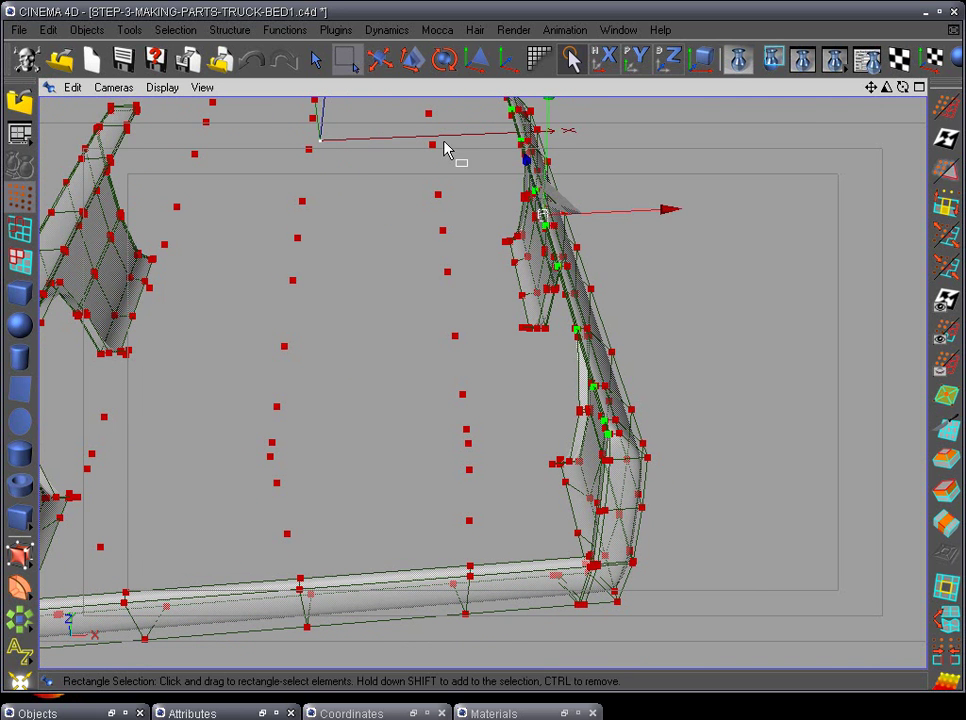
key("ctrl+a")
right_click(431, 345)
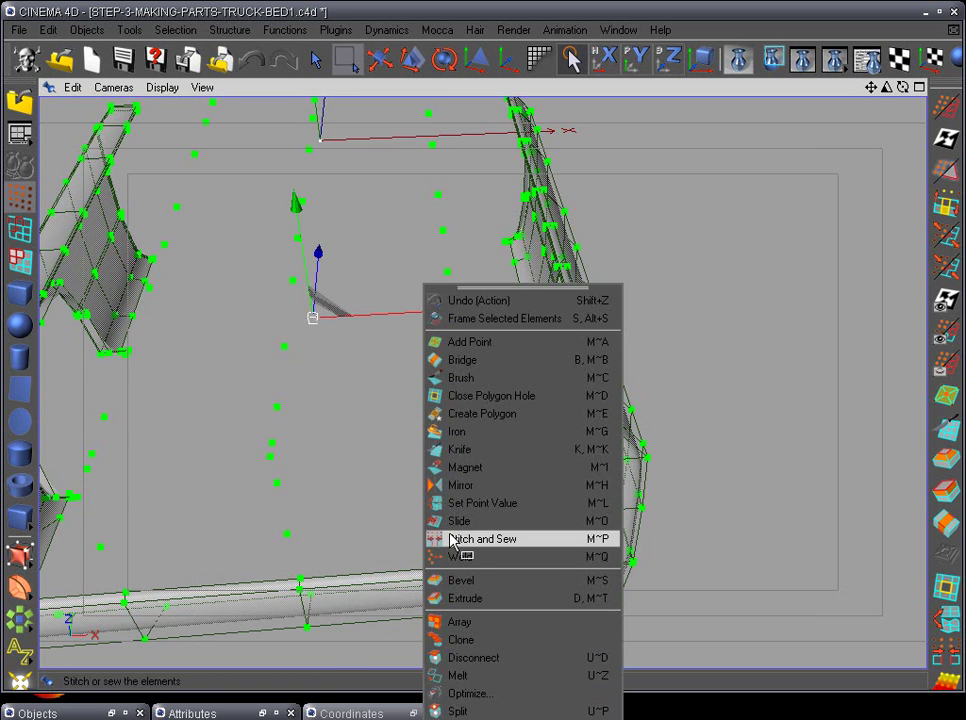
left_click(464, 693)
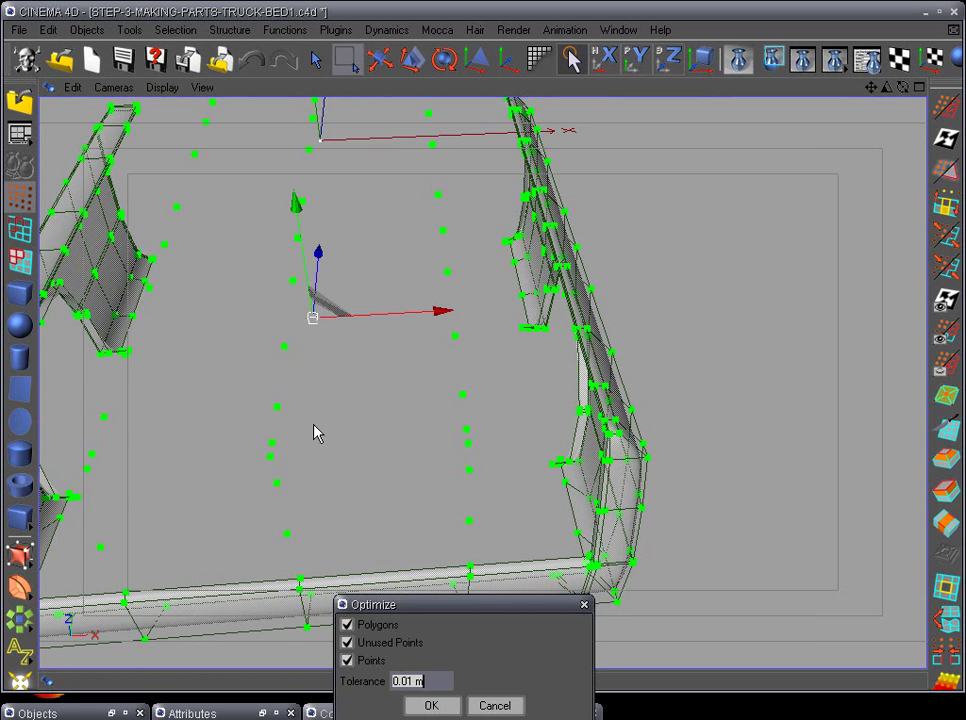
left_click(425, 706)
left_click_drag(372, 422, 461, 483, "alt")
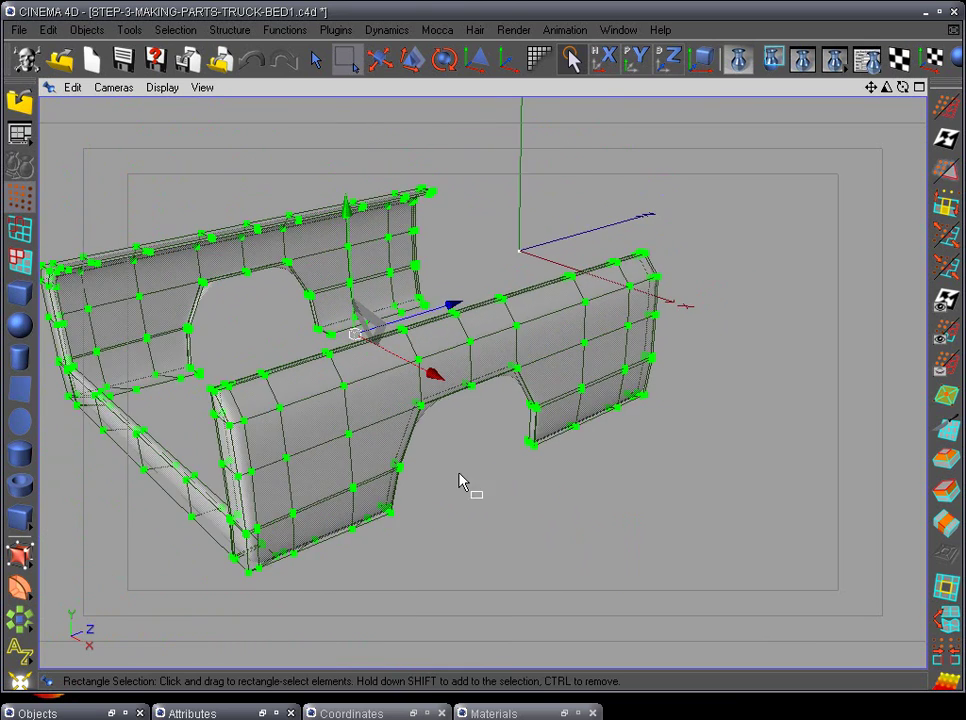
left_click_drag(568, 483, 400, 510, "alt")
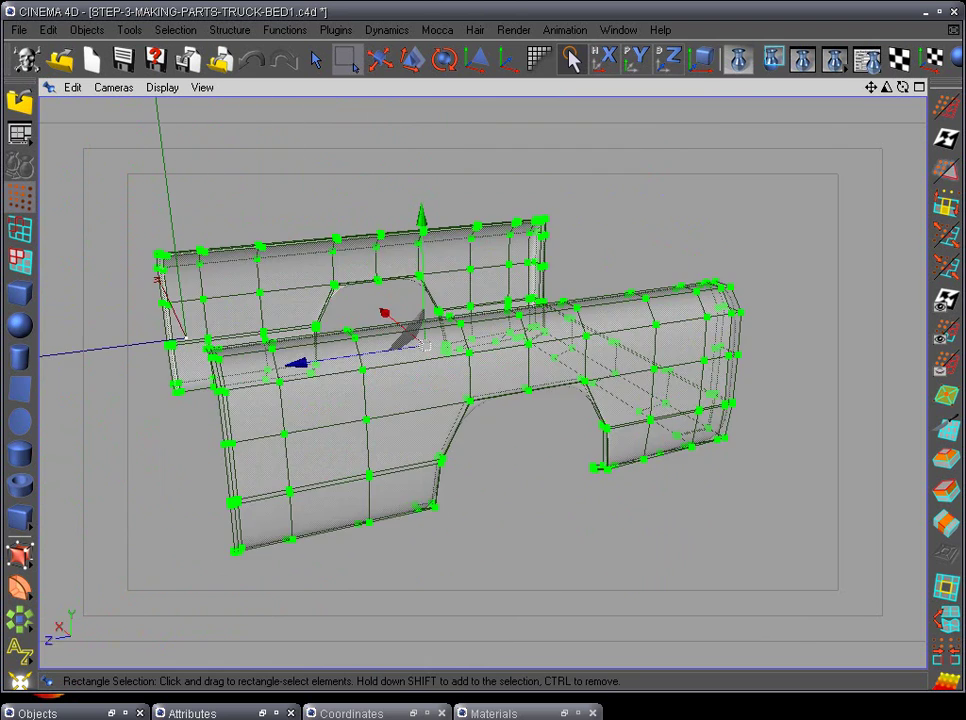
left_click_drag(476, 533, 398, 447, "alt")
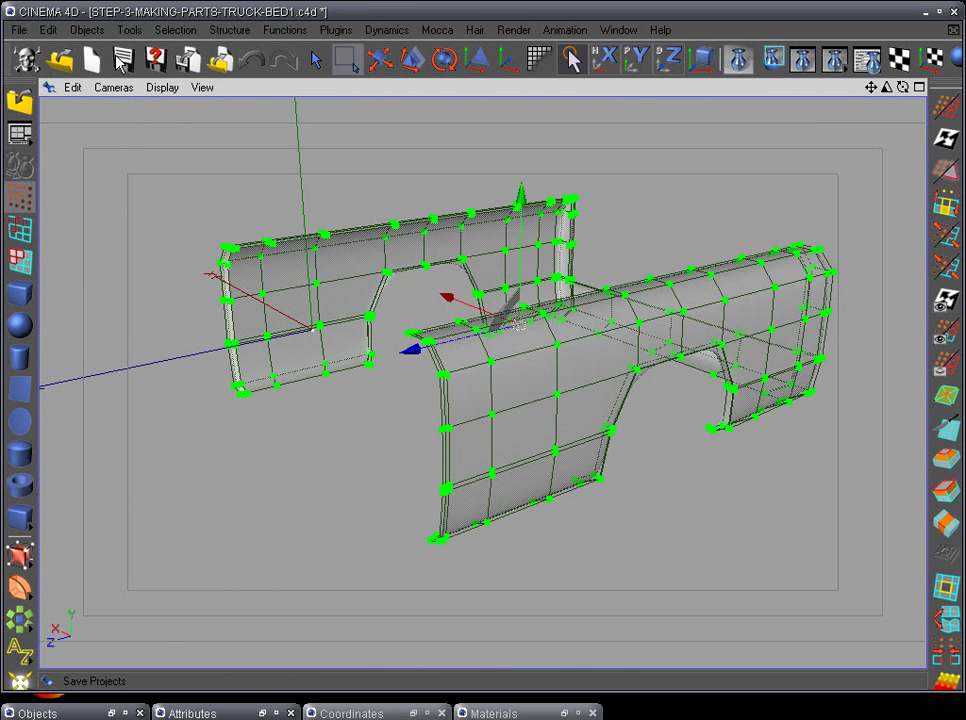